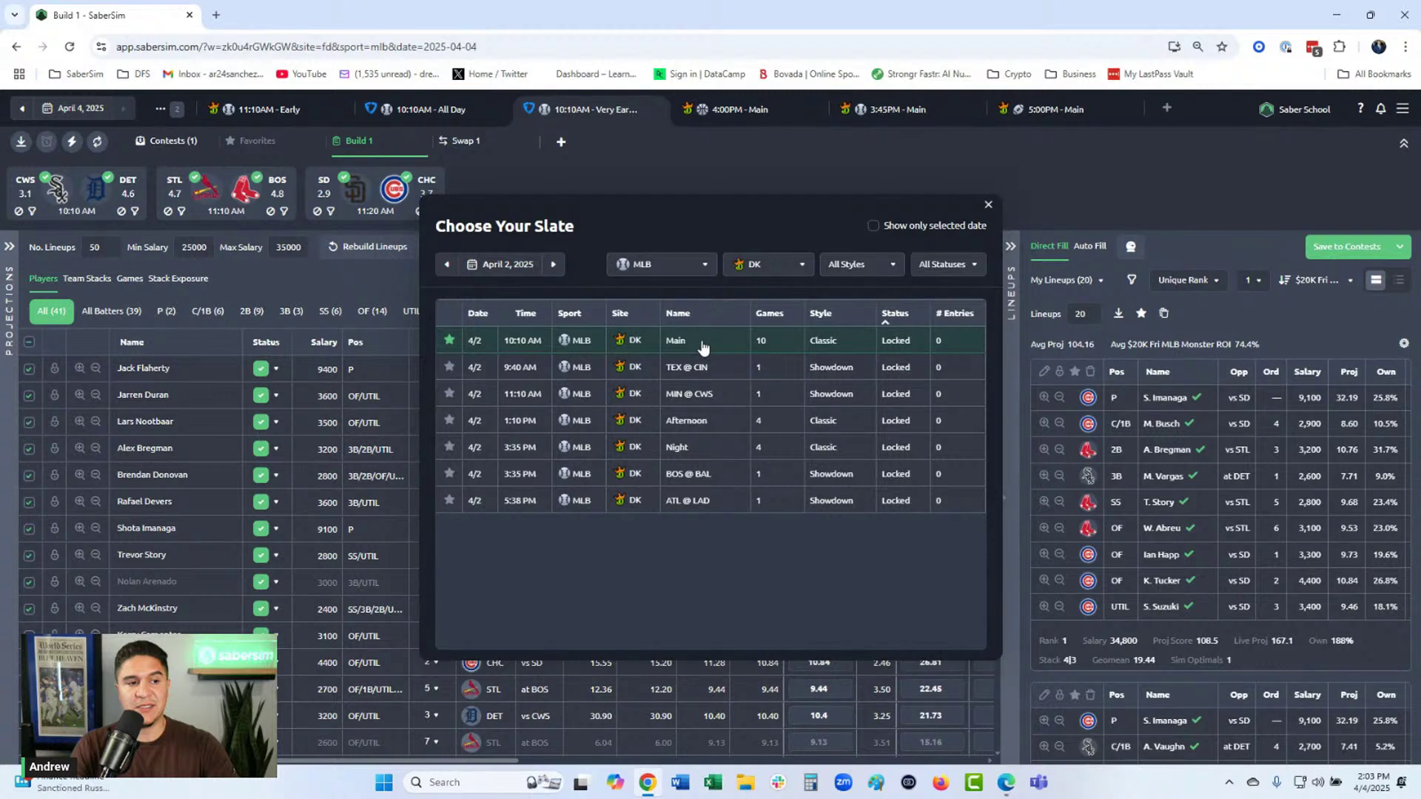
Open the April 2, 2025 DK Main MLB slate and show the expanded Users table of the MLB $200K Relay Throw contest.
click(703, 344)
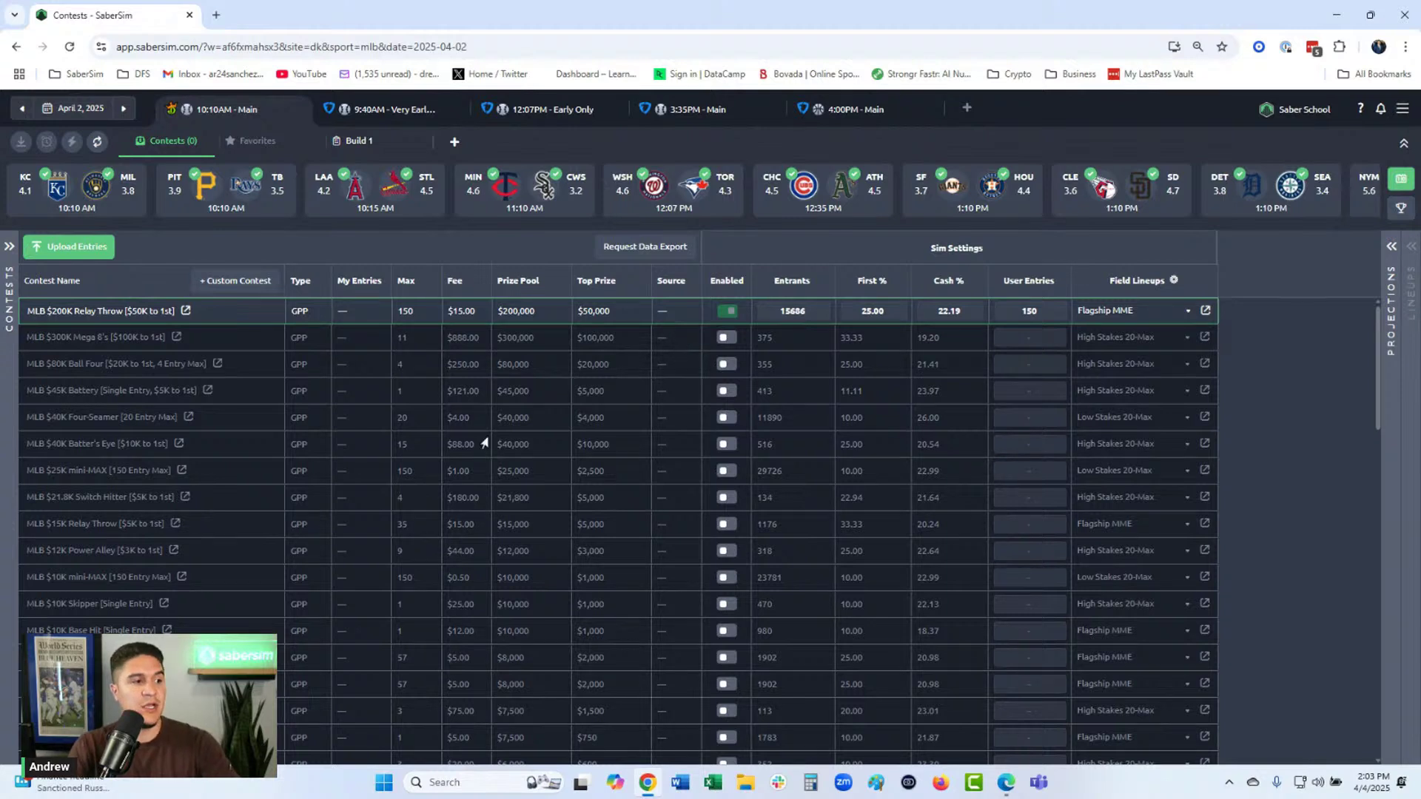
click(33, 317)
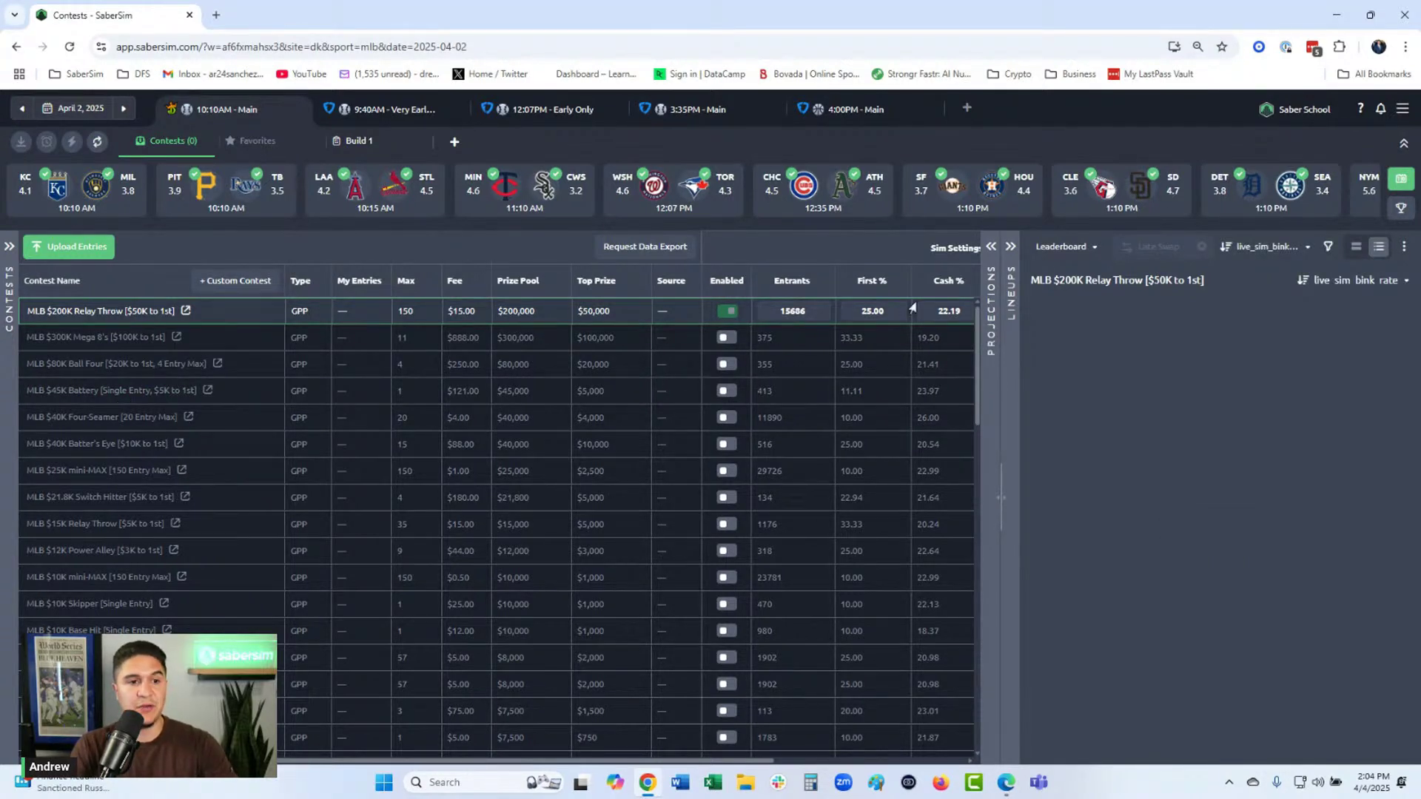
click(1067, 247)
click(1059, 326)
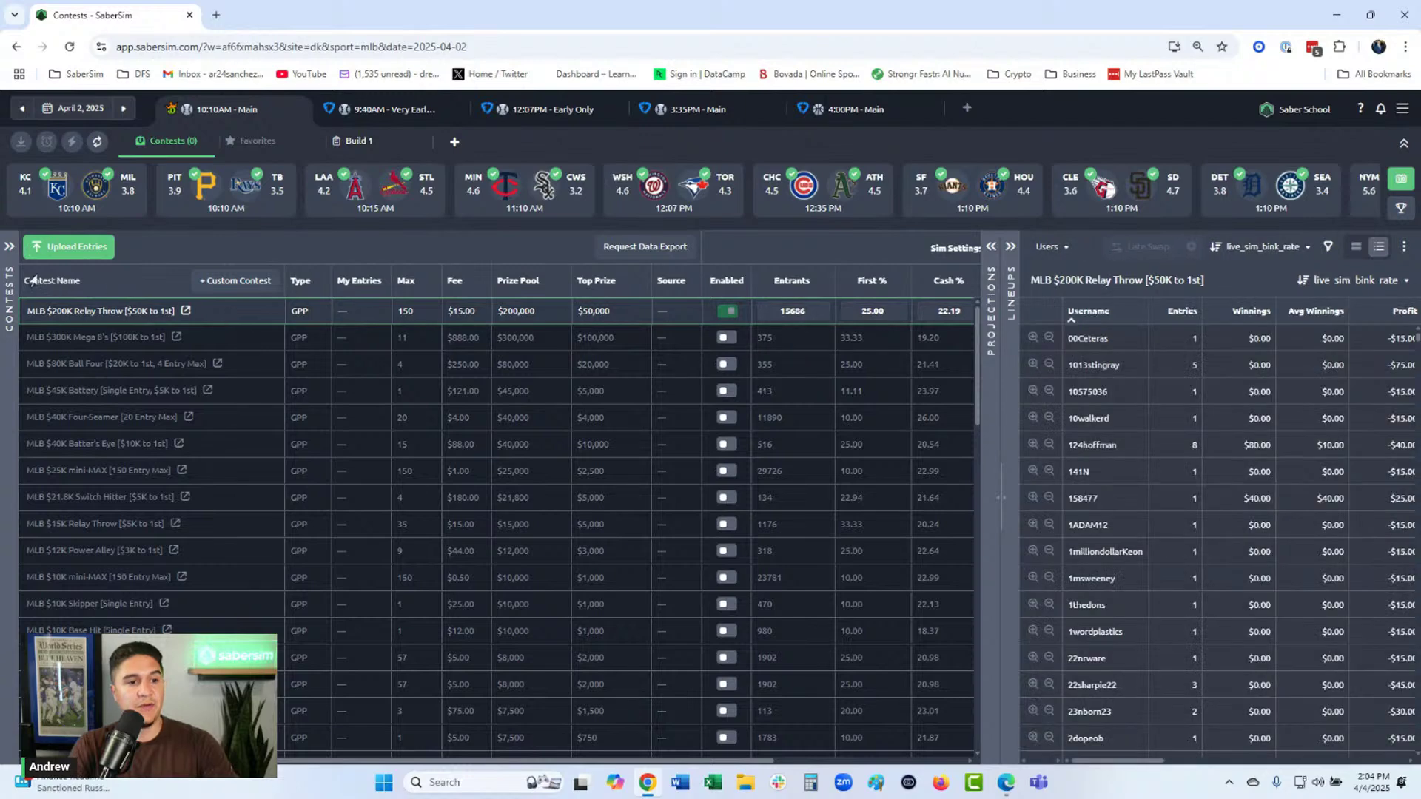
click(9, 252)
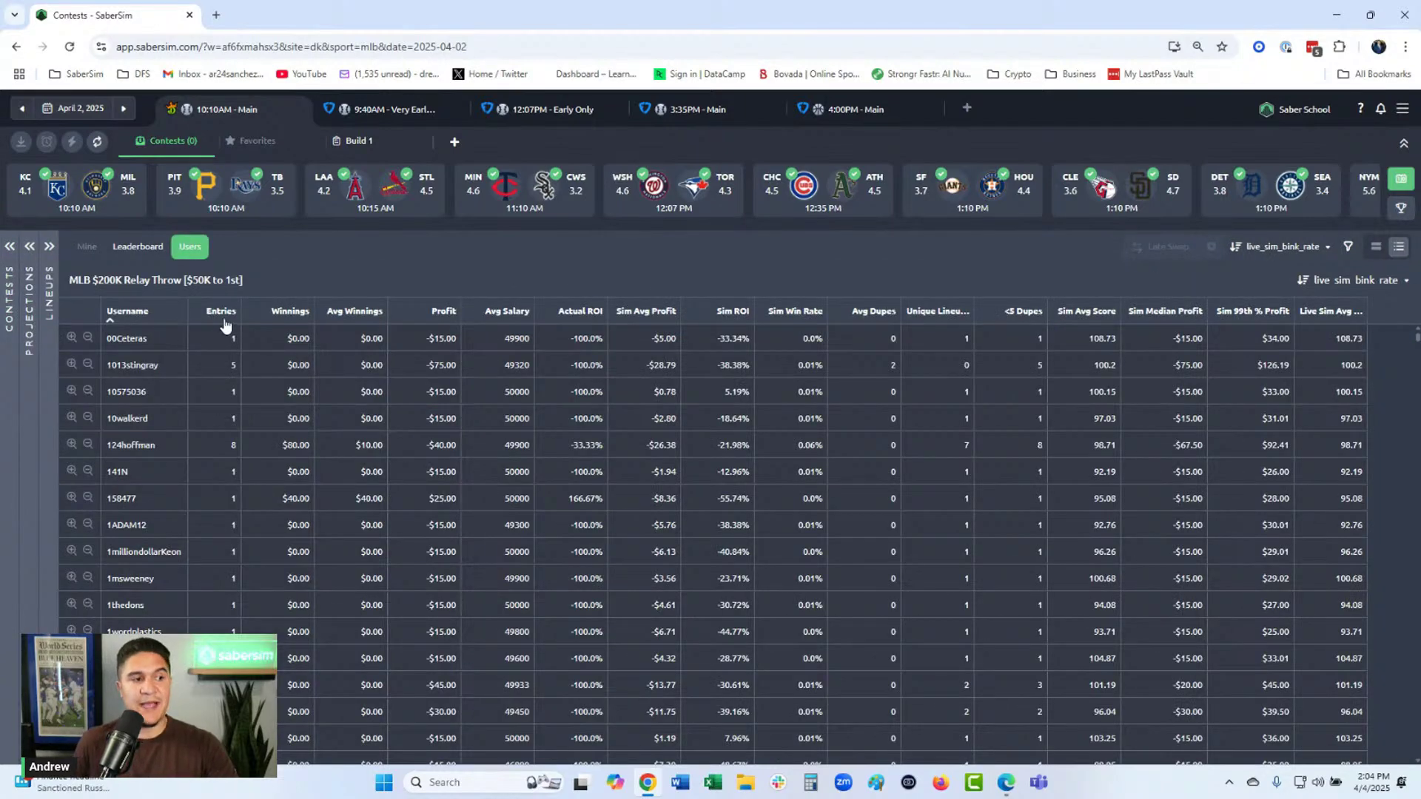
Filter the contest's users to those with 150 entries and sort them by Sim ROI, highest first.
click(227, 326)
text(150)
click(444, 276)
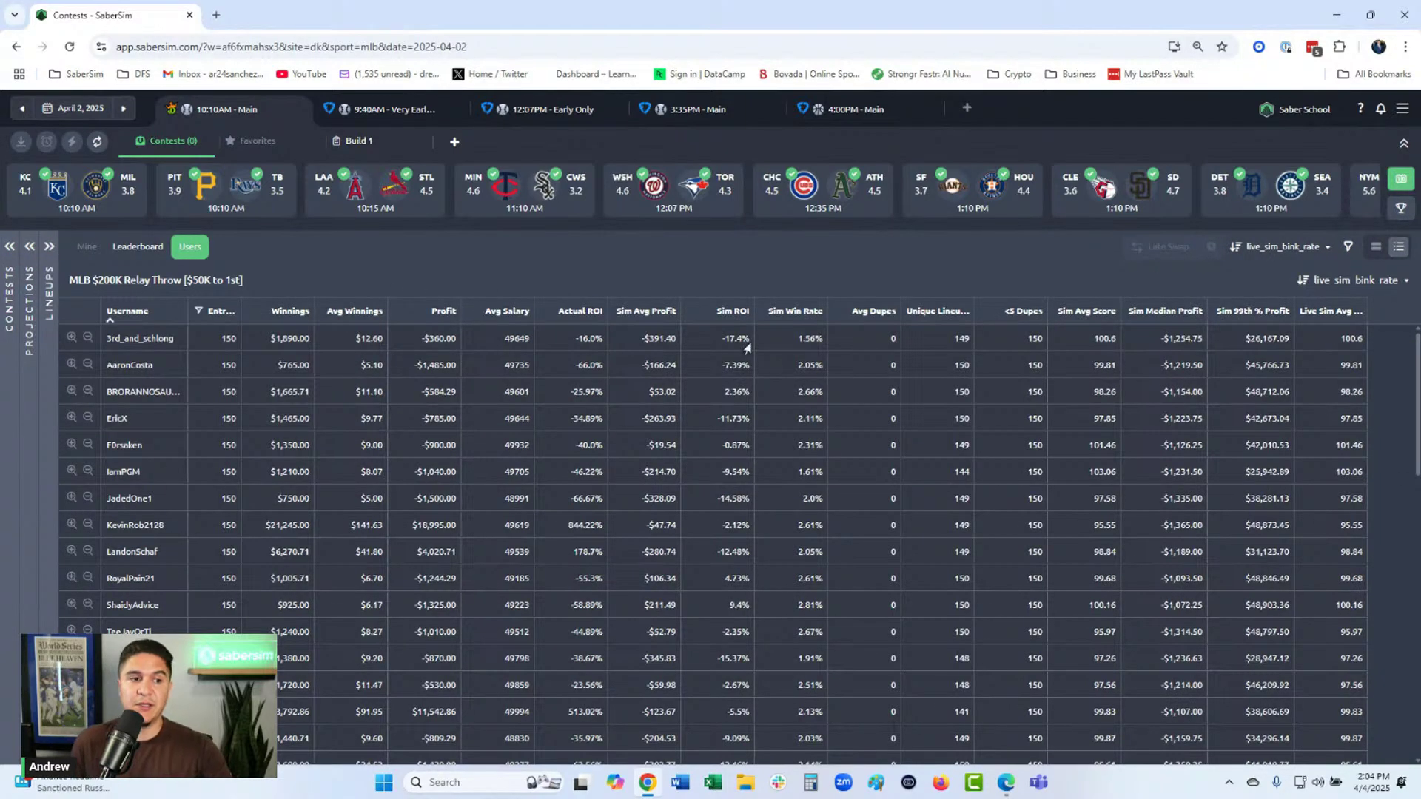
click(742, 317)
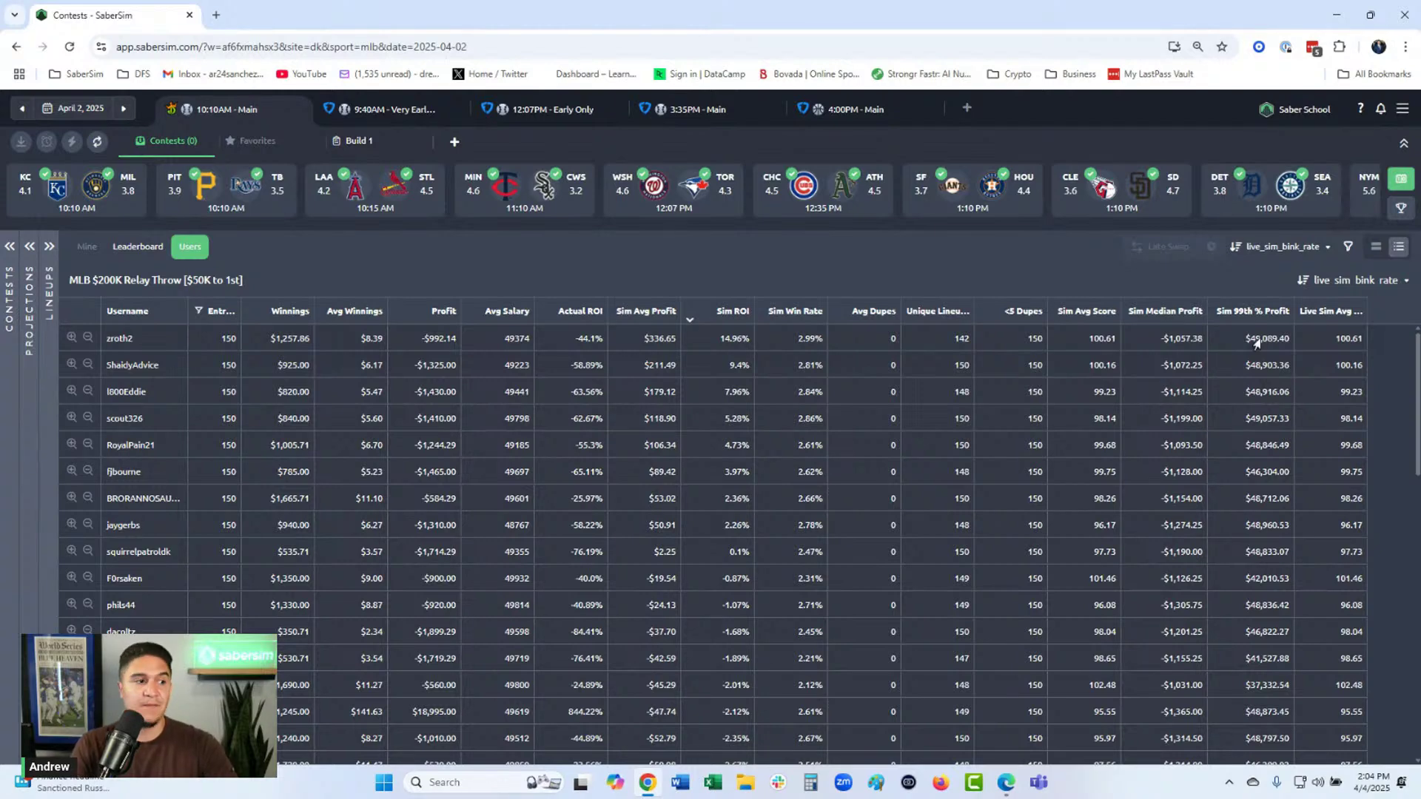
click(10, 246)
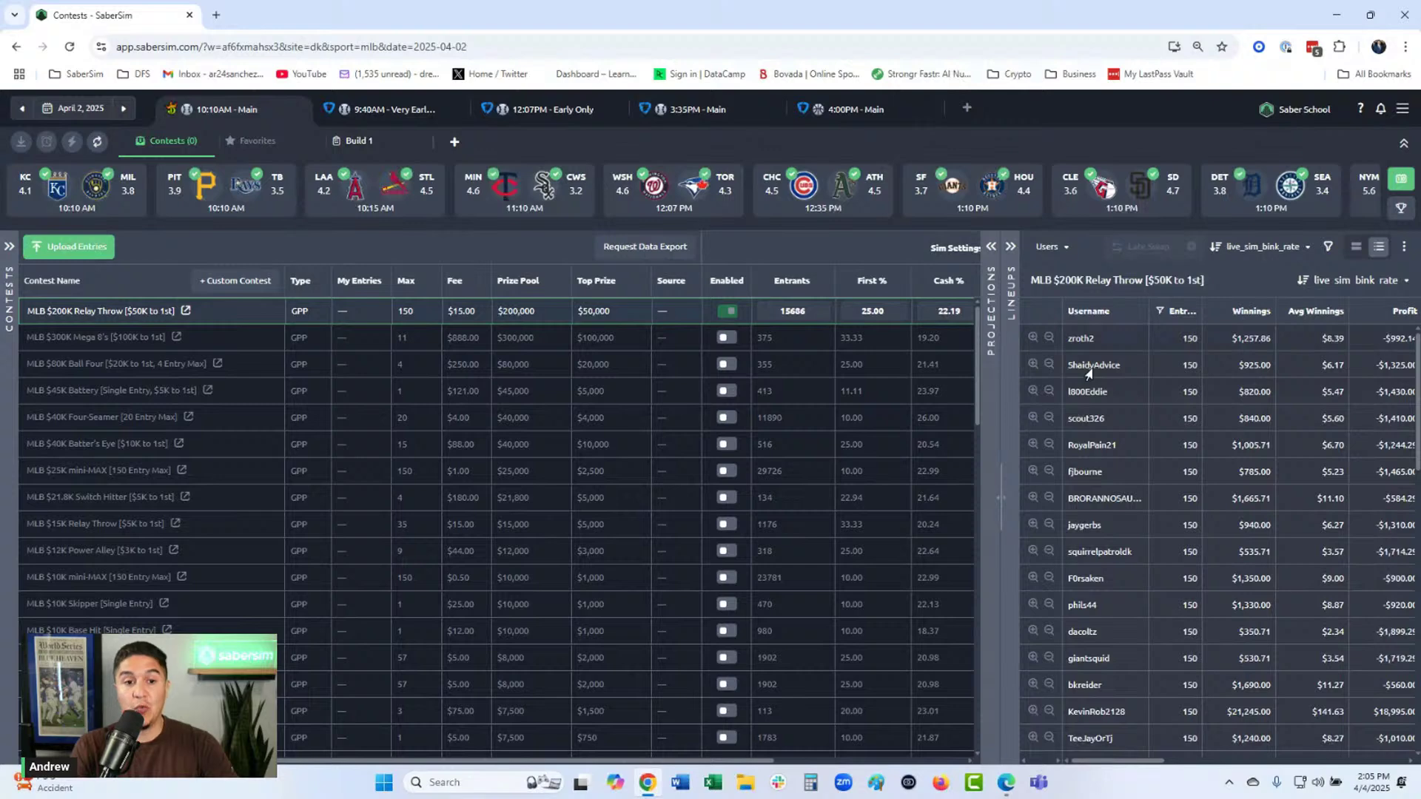
click(9, 251)
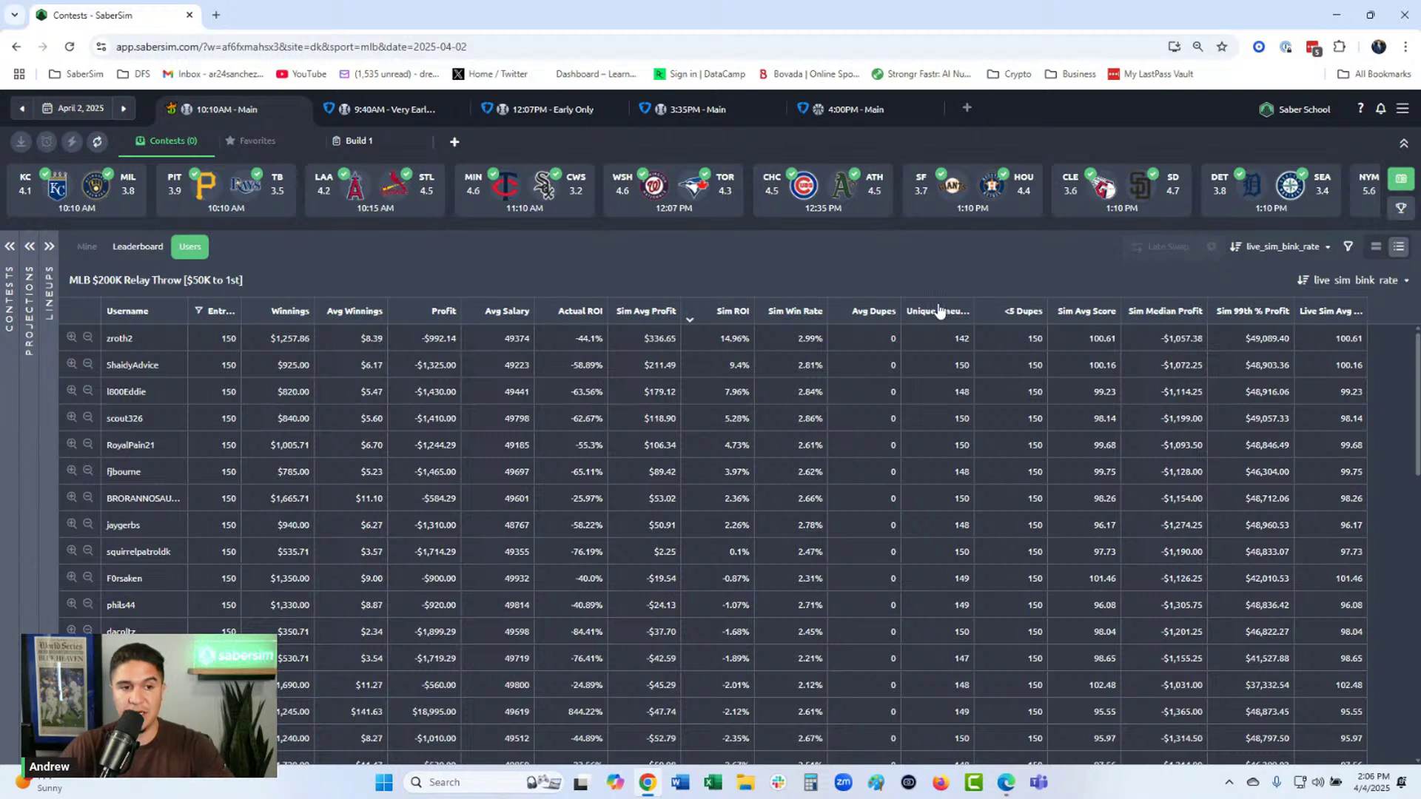
mouse_move(538, 230)
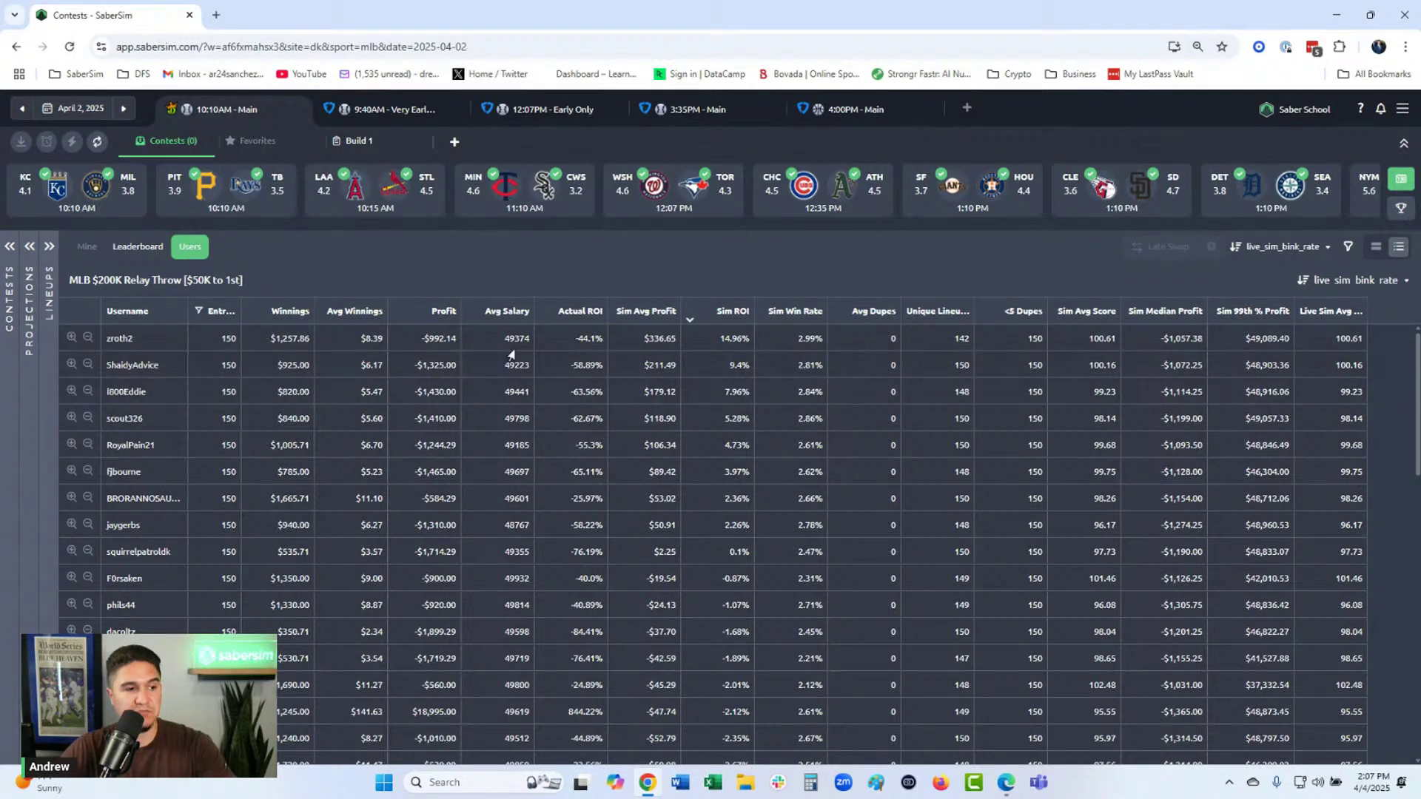
Isolate the lineups of the user with the highest Sim ROI and sort the player projections by SS Proj.
click(71, 340)
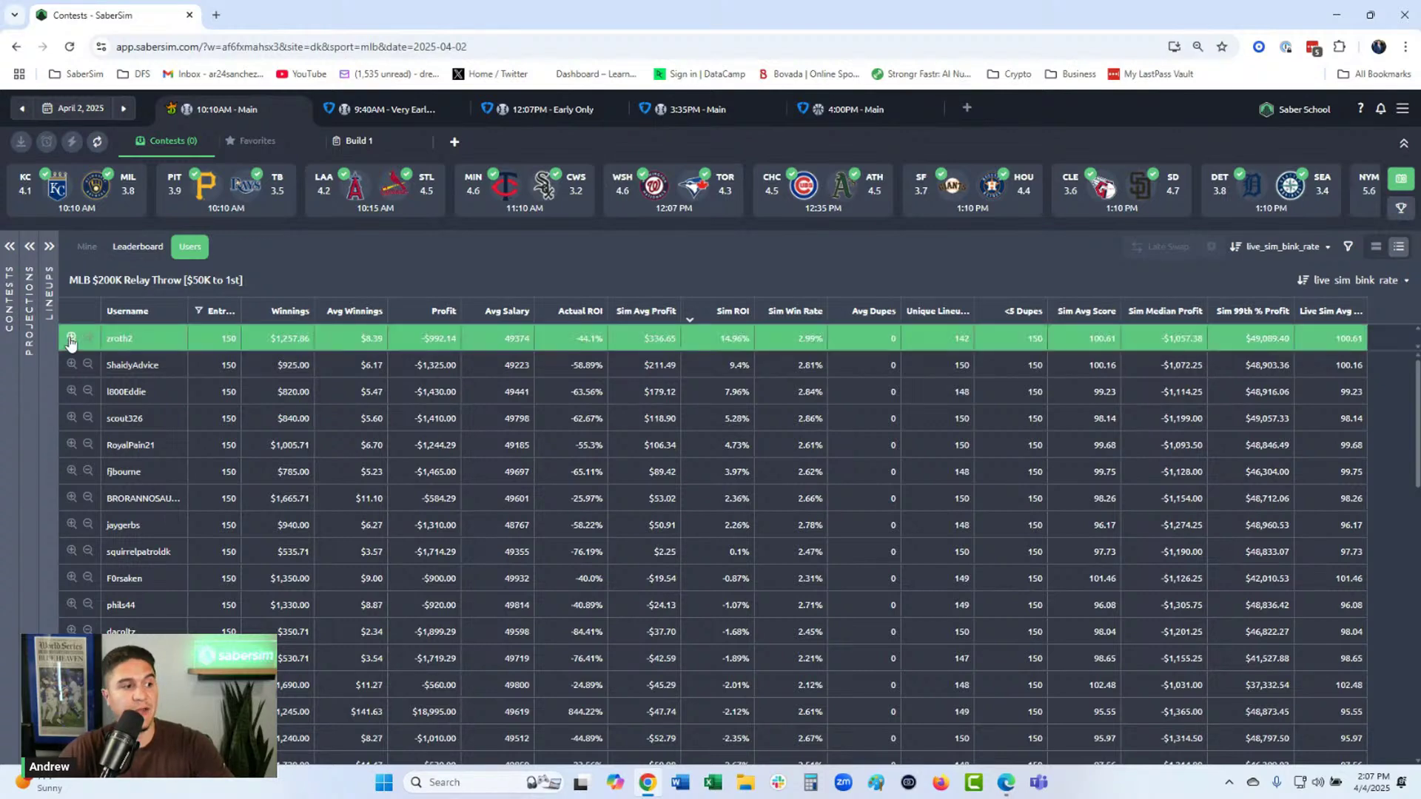
click(36, 249)
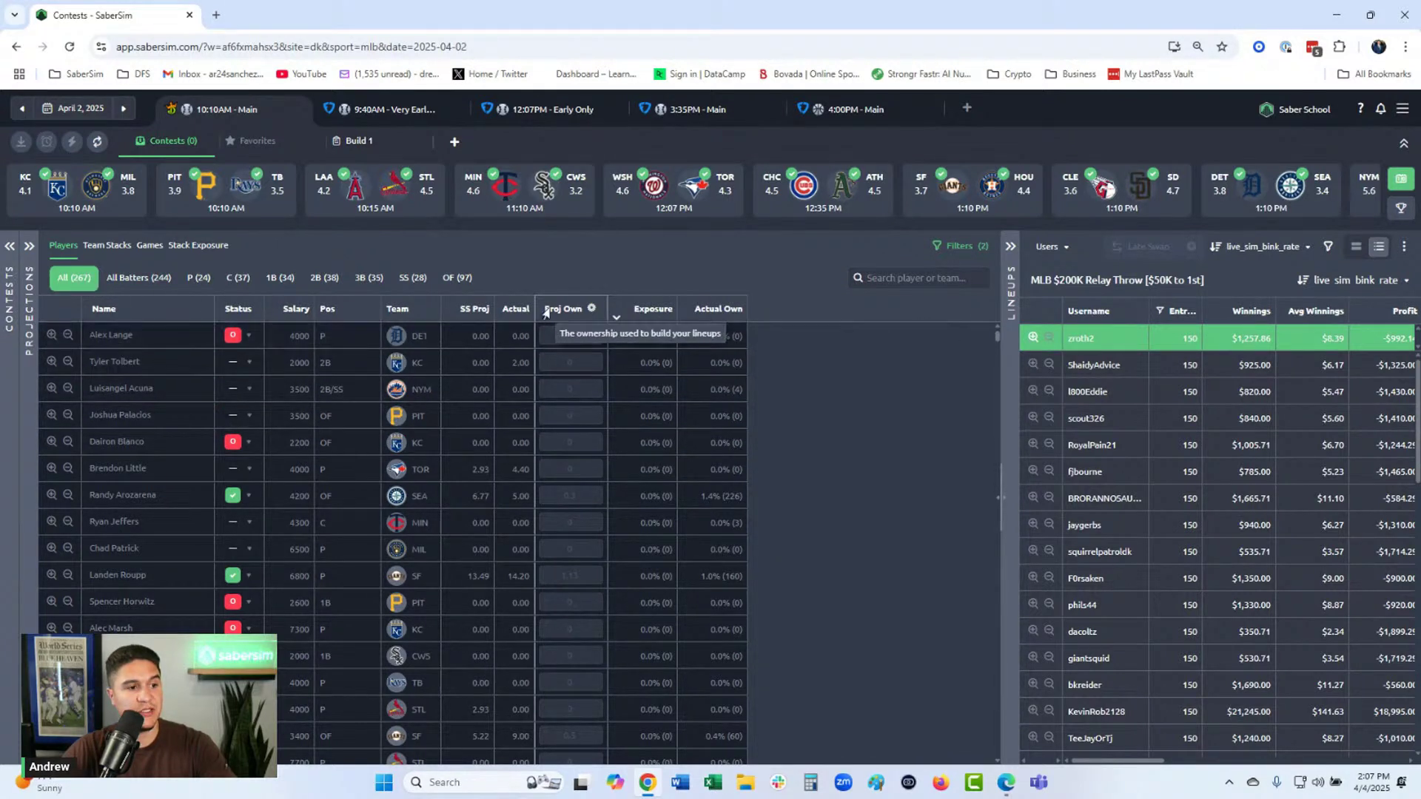
click(465, 310)
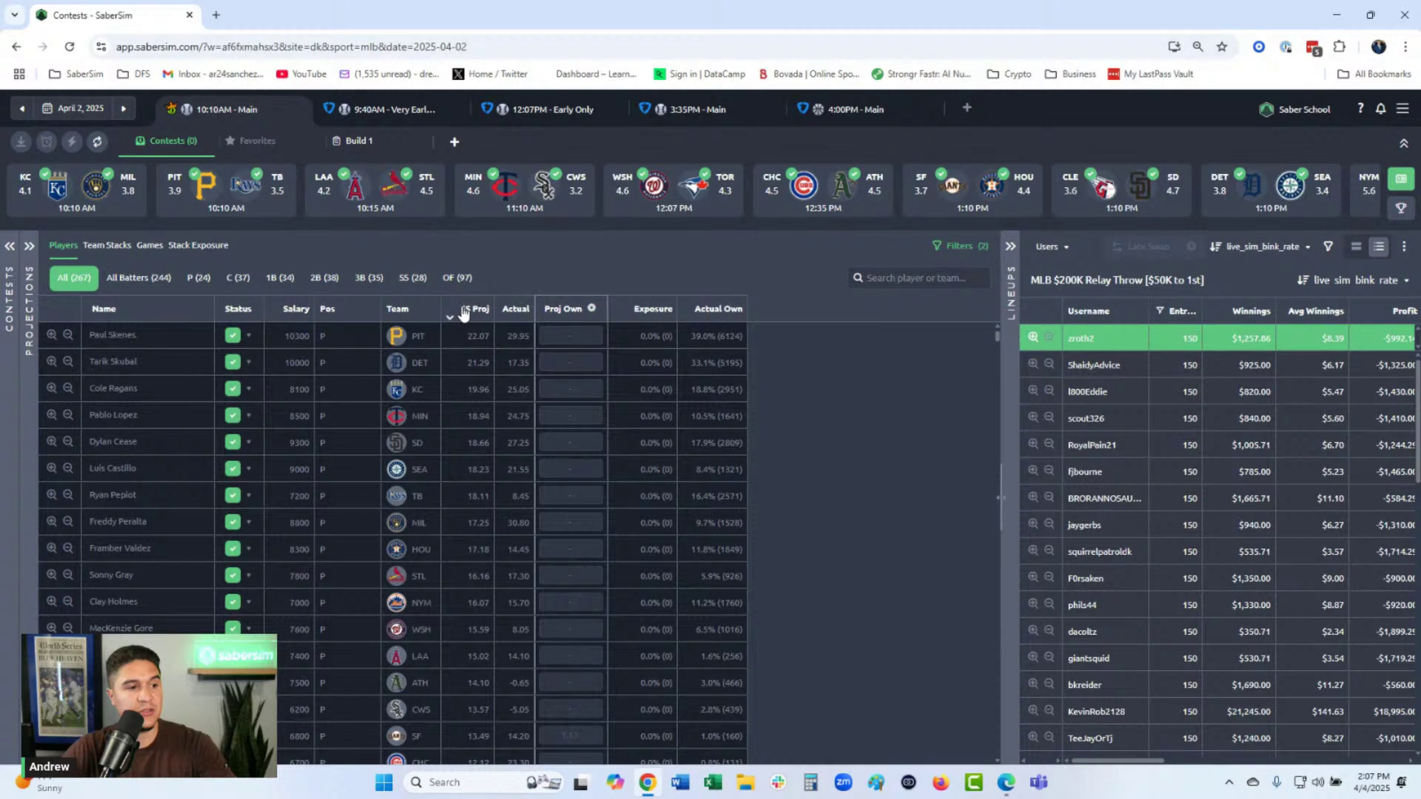
click(1036, 339)
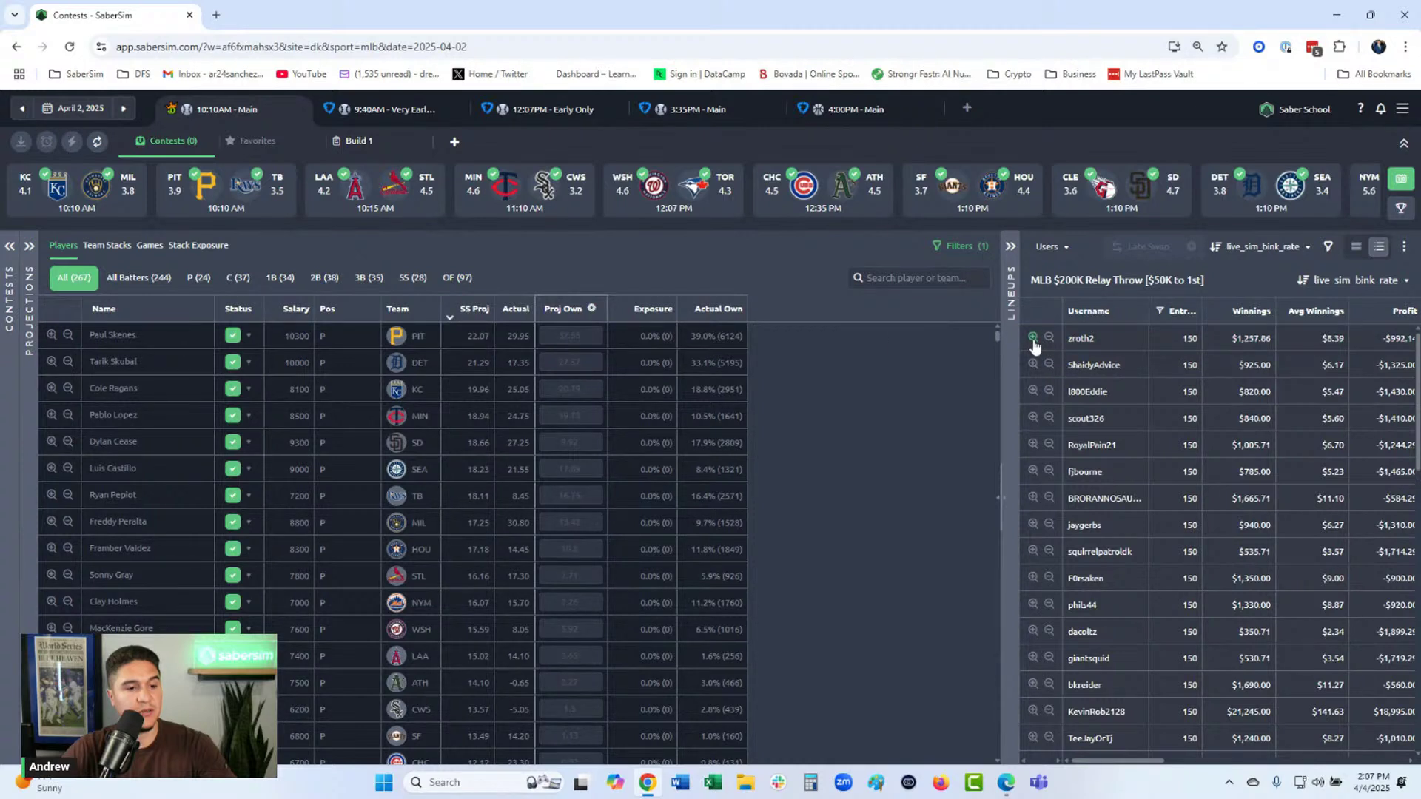
click(1033, 340)
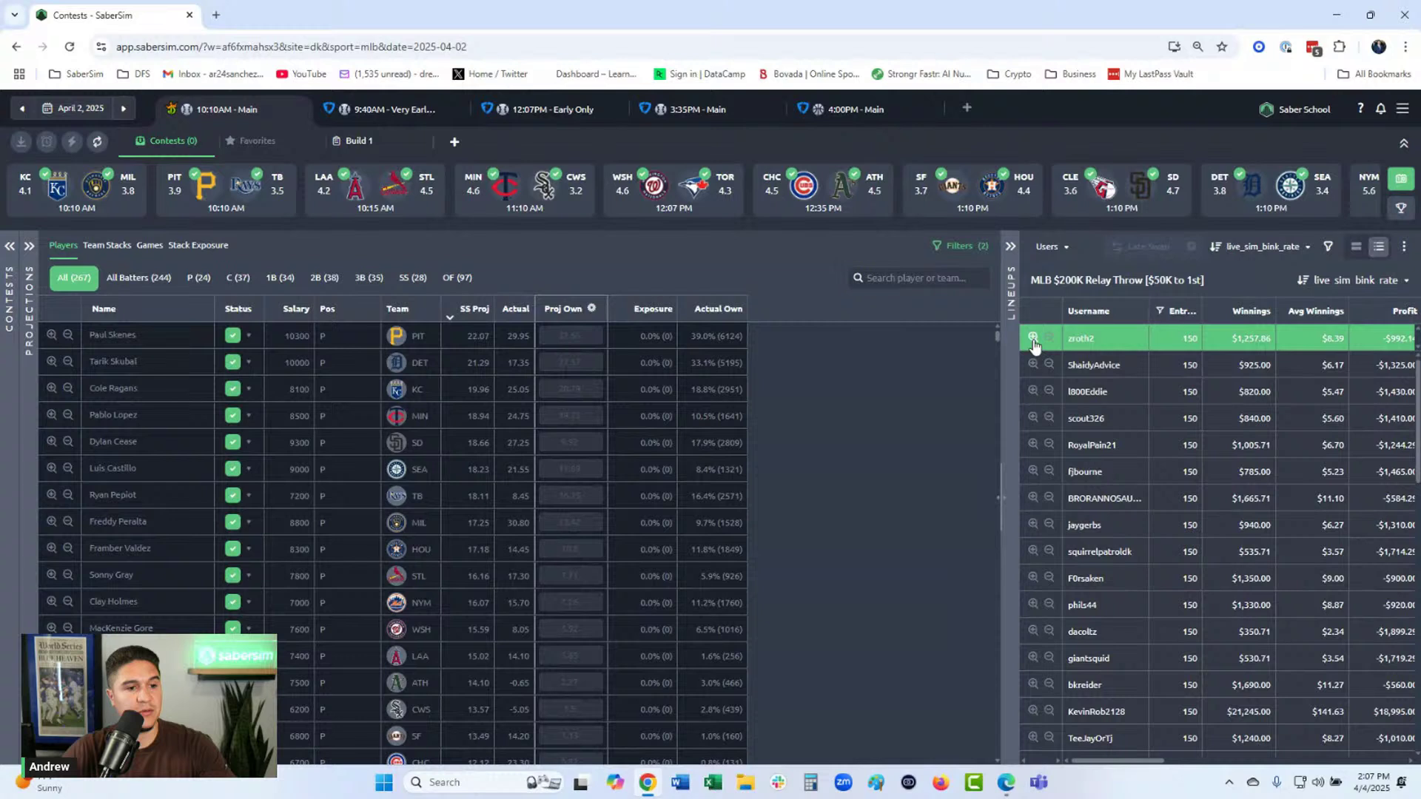
Switch the lineups to the leaderboard and back to the users, and clear the isolated user.
click(1055, 249)
click(1064, 306)
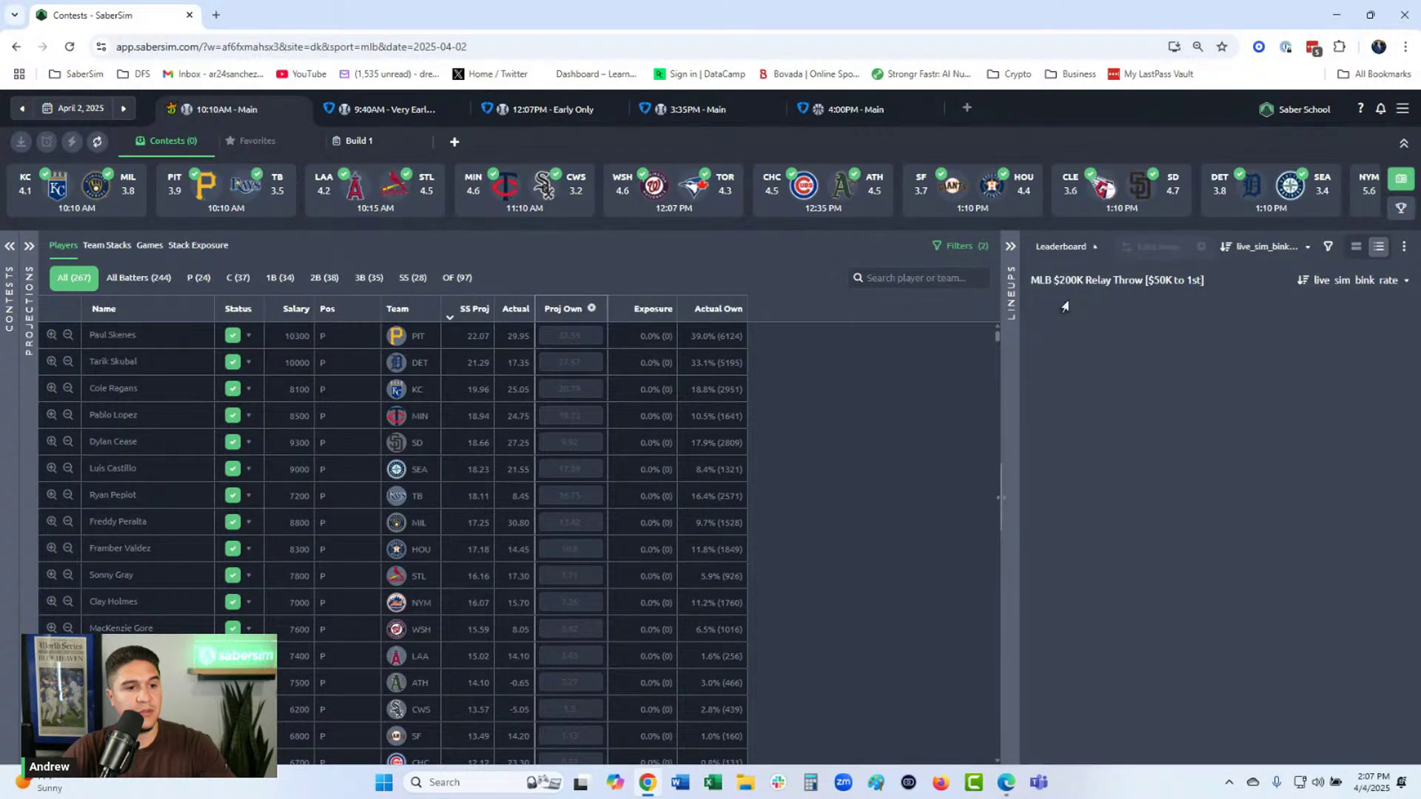
click(1060, 248)
click(1061, 326)
click(30, 247)
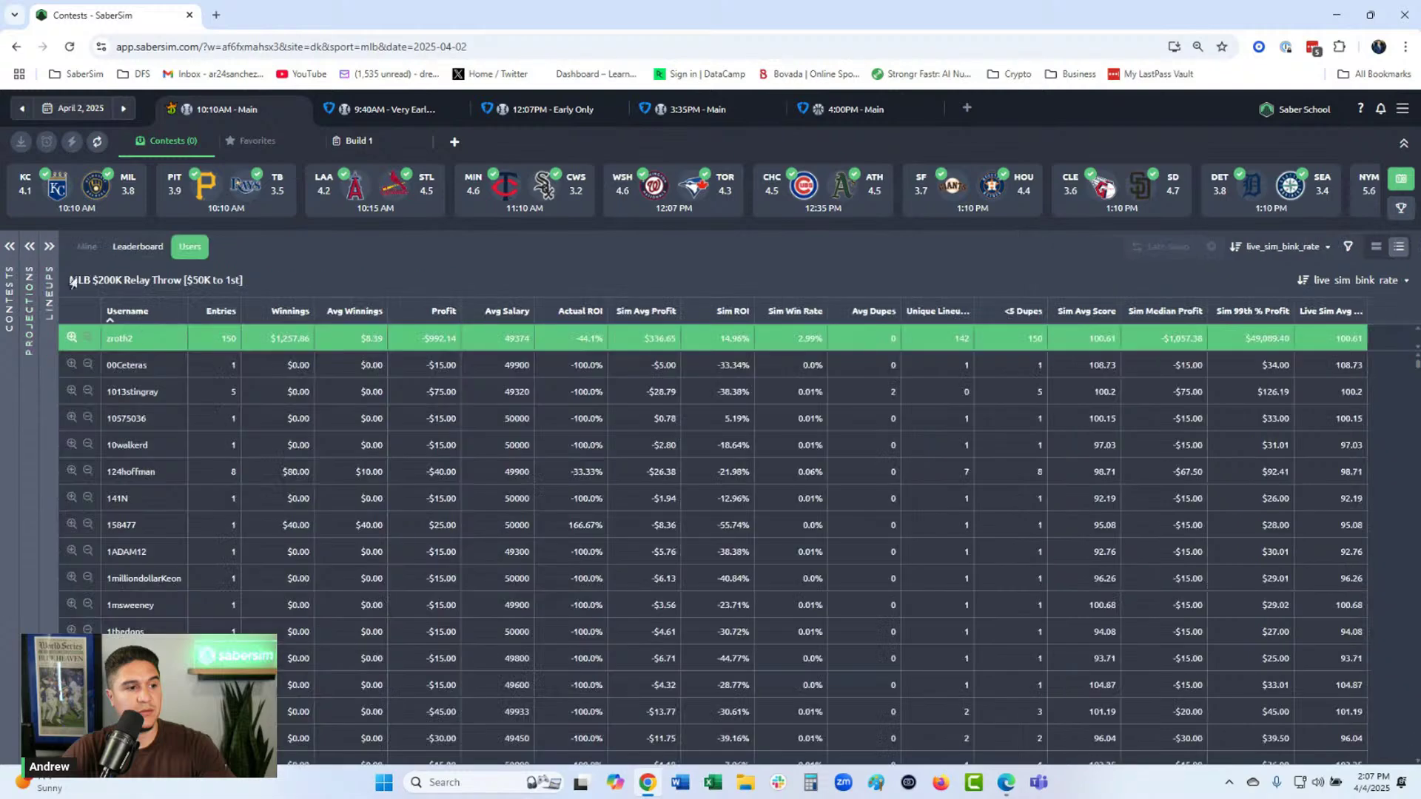
click(71, 339)
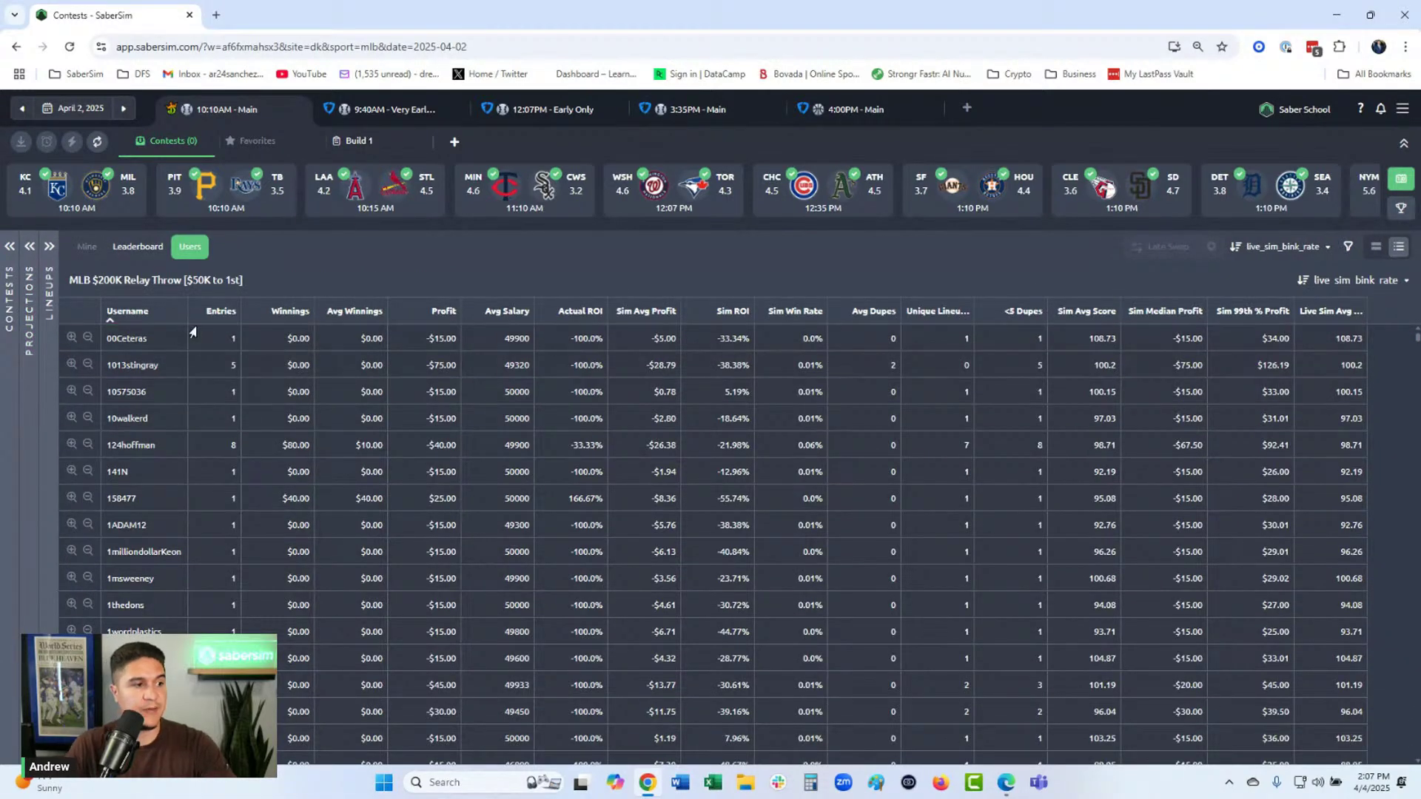
Limit the users again to 150 entries and rank them by Sim ROI, highest first.
click(197, 311)
text(150)
key(Return)
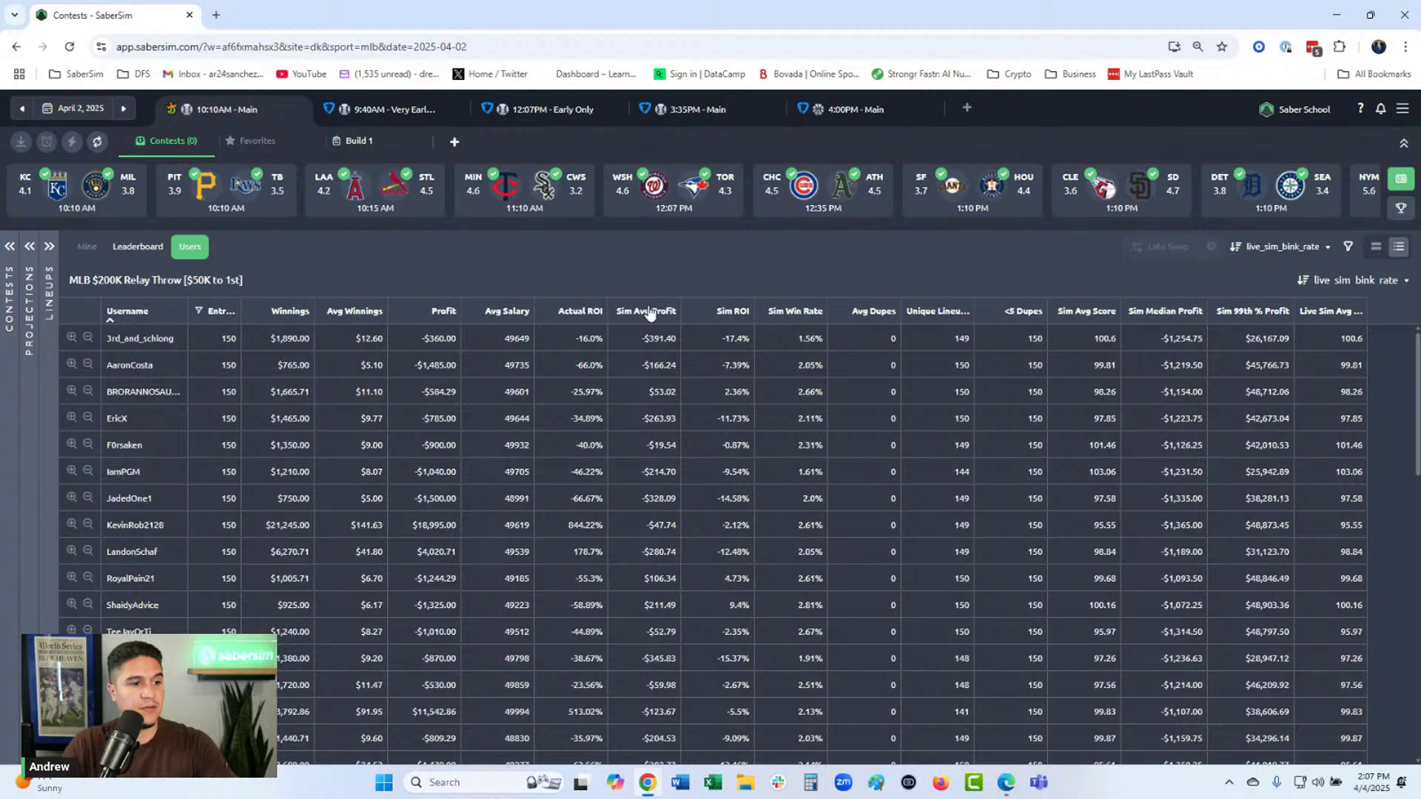
click(726, 314)
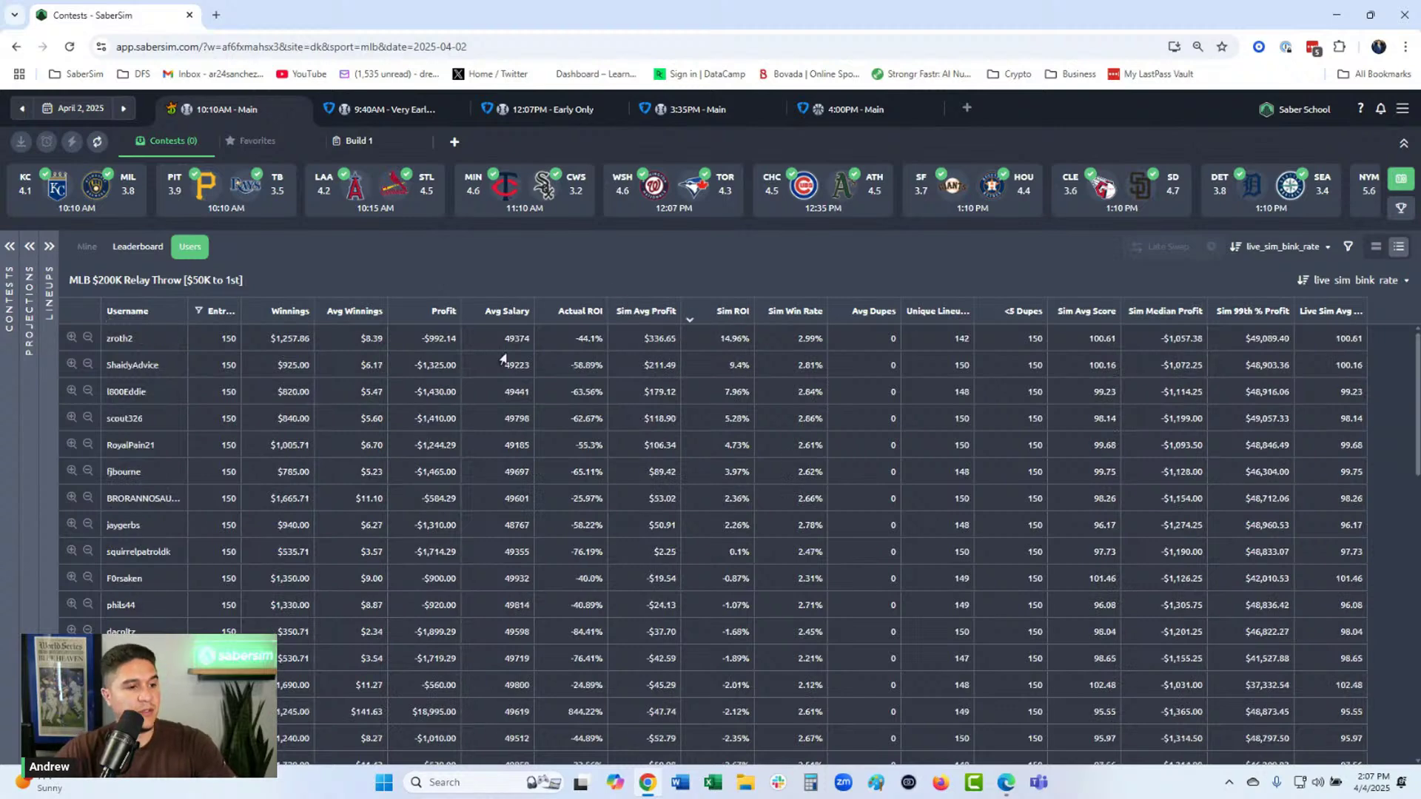
Isolate the user with the second-highest Sim ROI and examine the player exposures sorted by Actual Own.
click(71, 366)
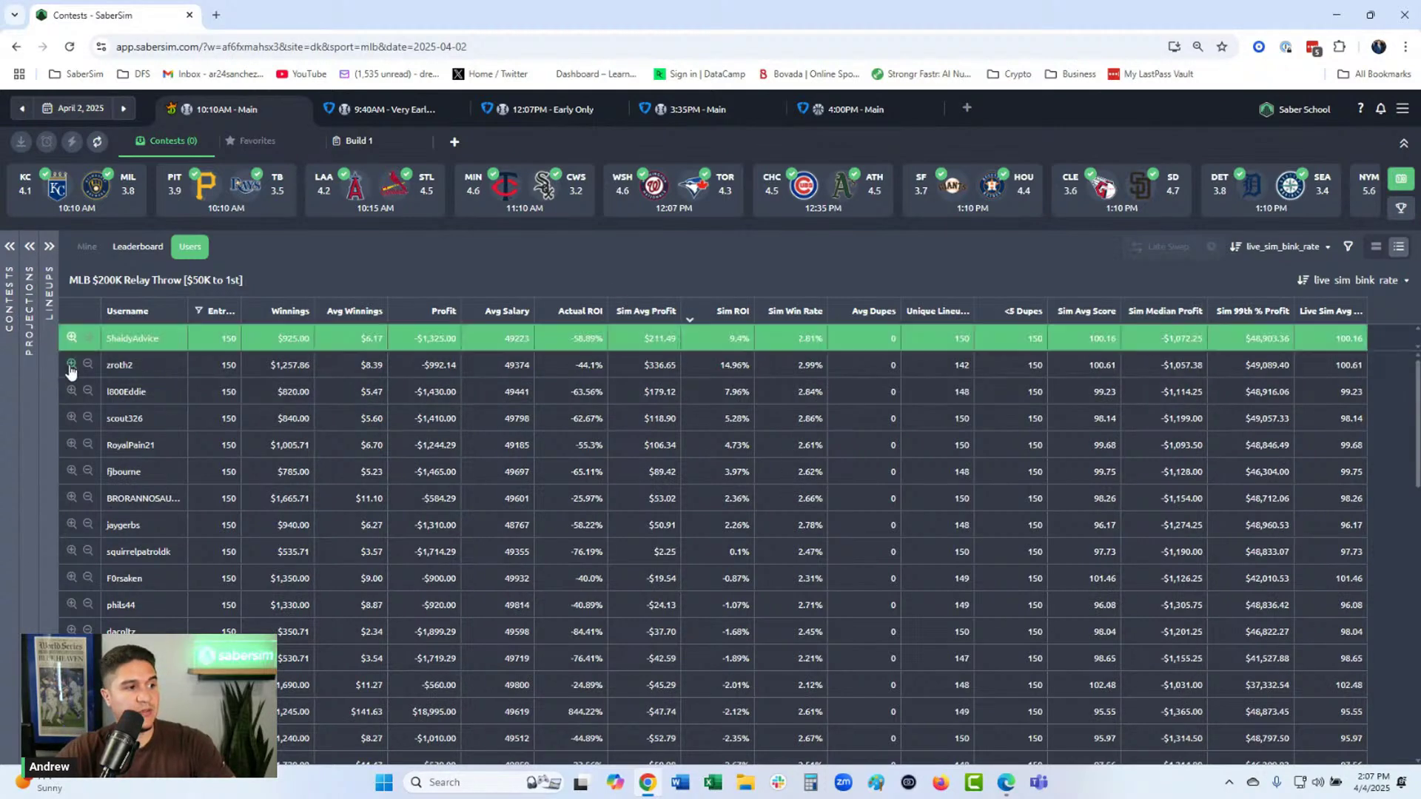
click(30, 252)
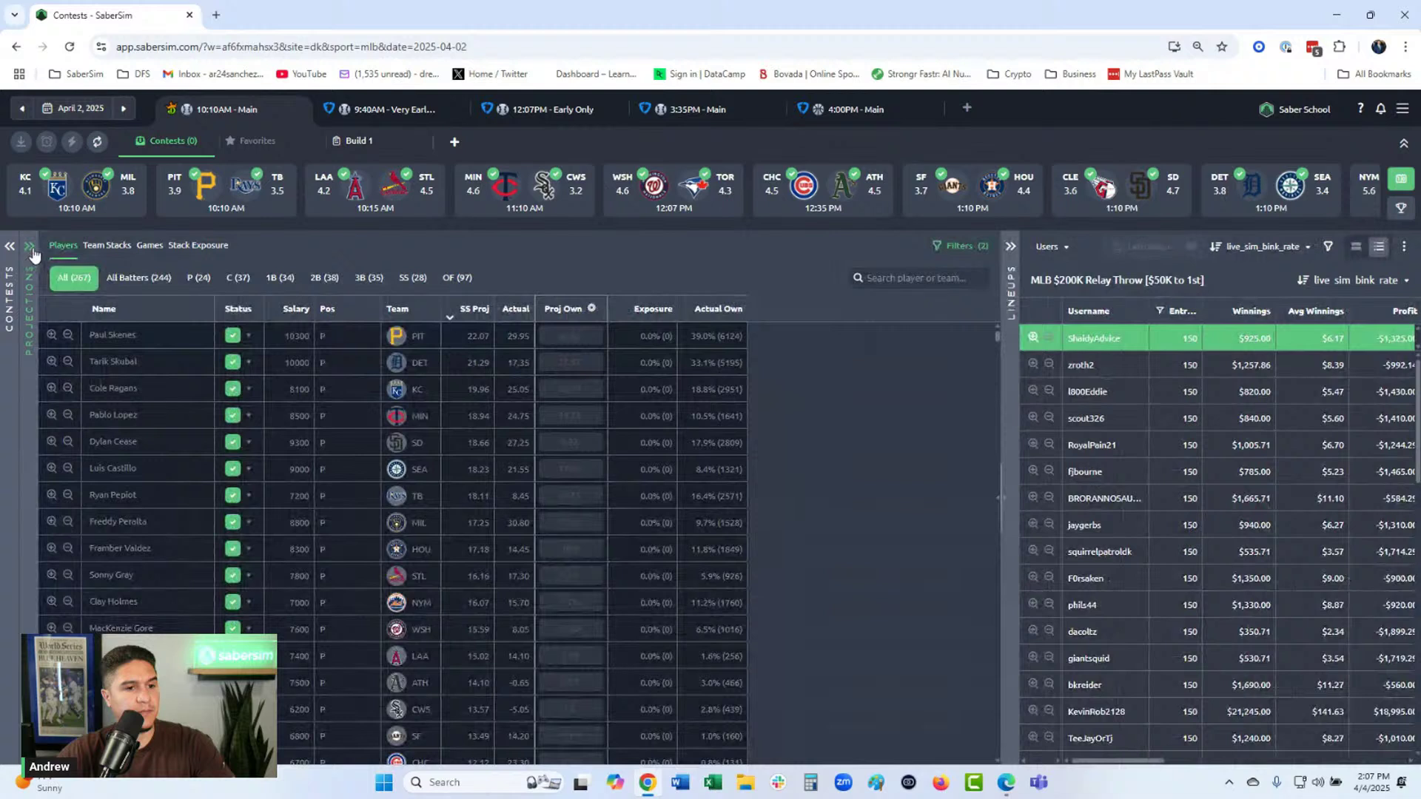
click(715, 310)
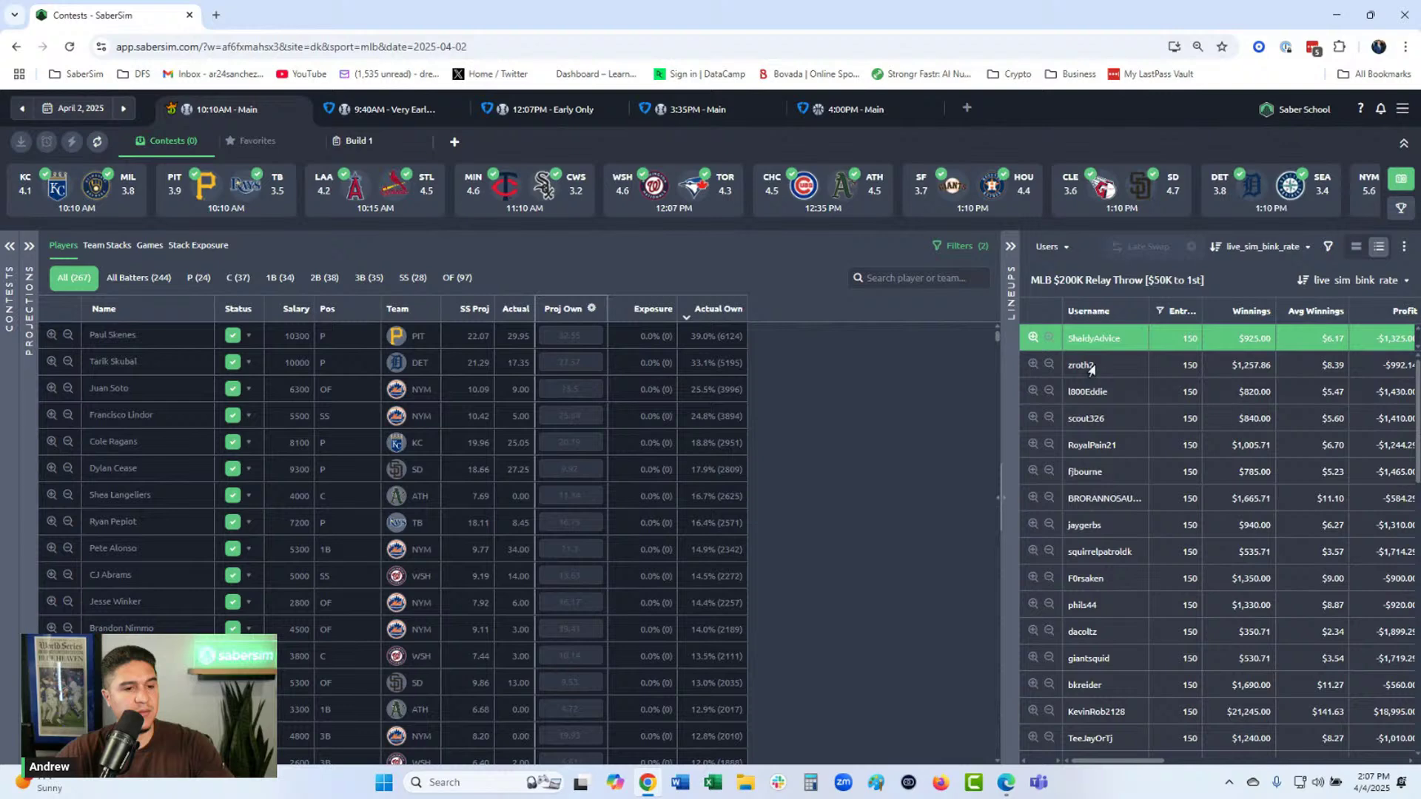
click(4, 260)
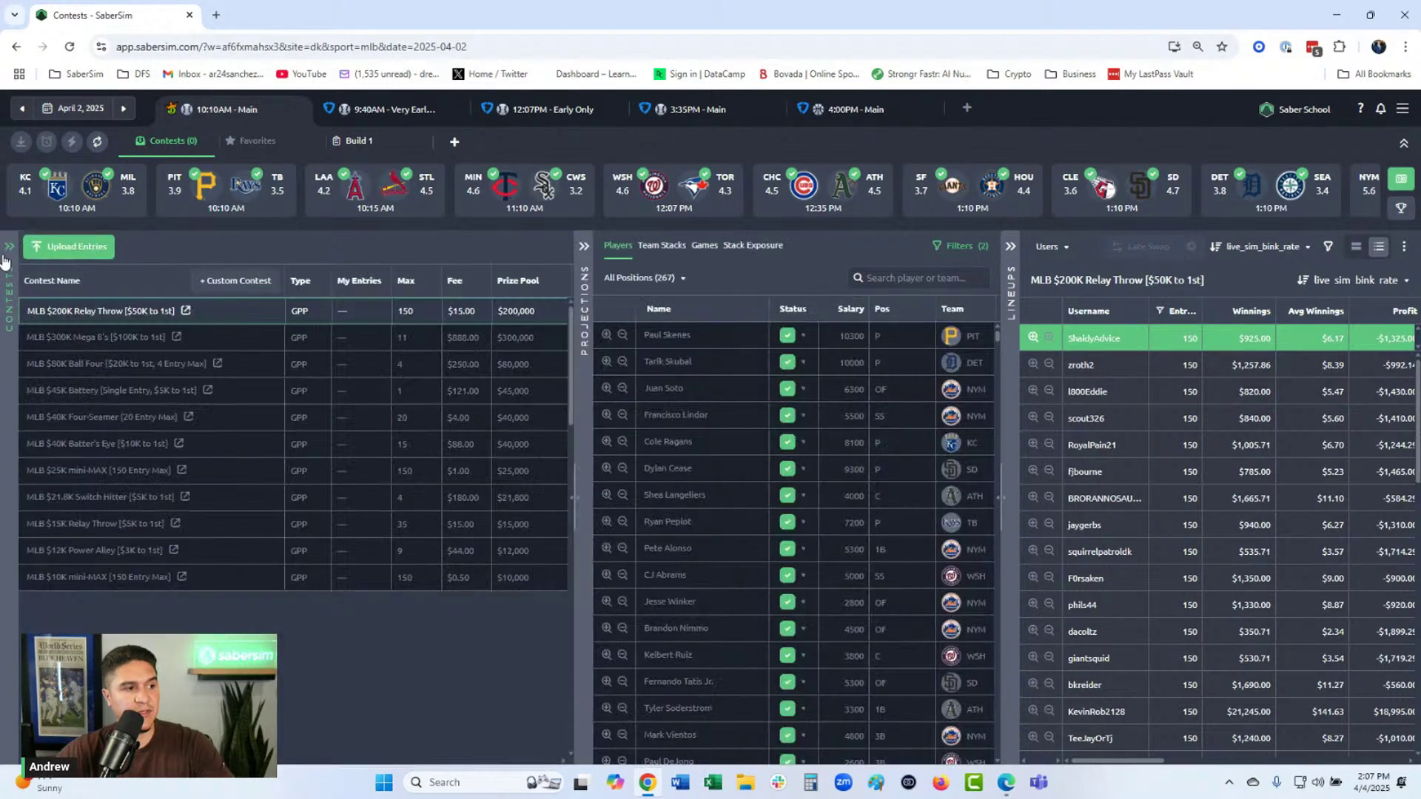
Go back to the April 1, 2025 Main slate and open the expanded lineups of the MLB $300K Bat Flip contest.
click(23, 108)
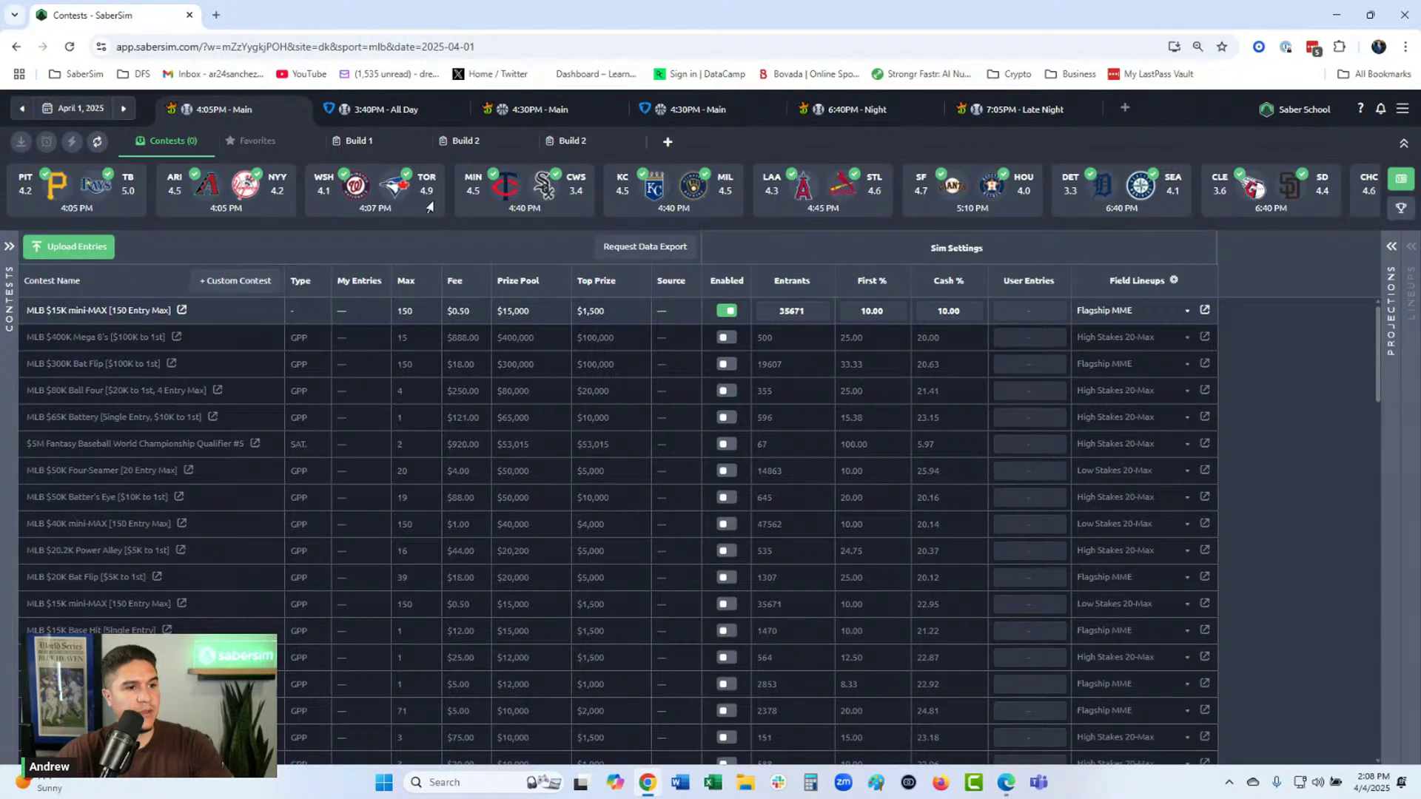
click(110, 366)
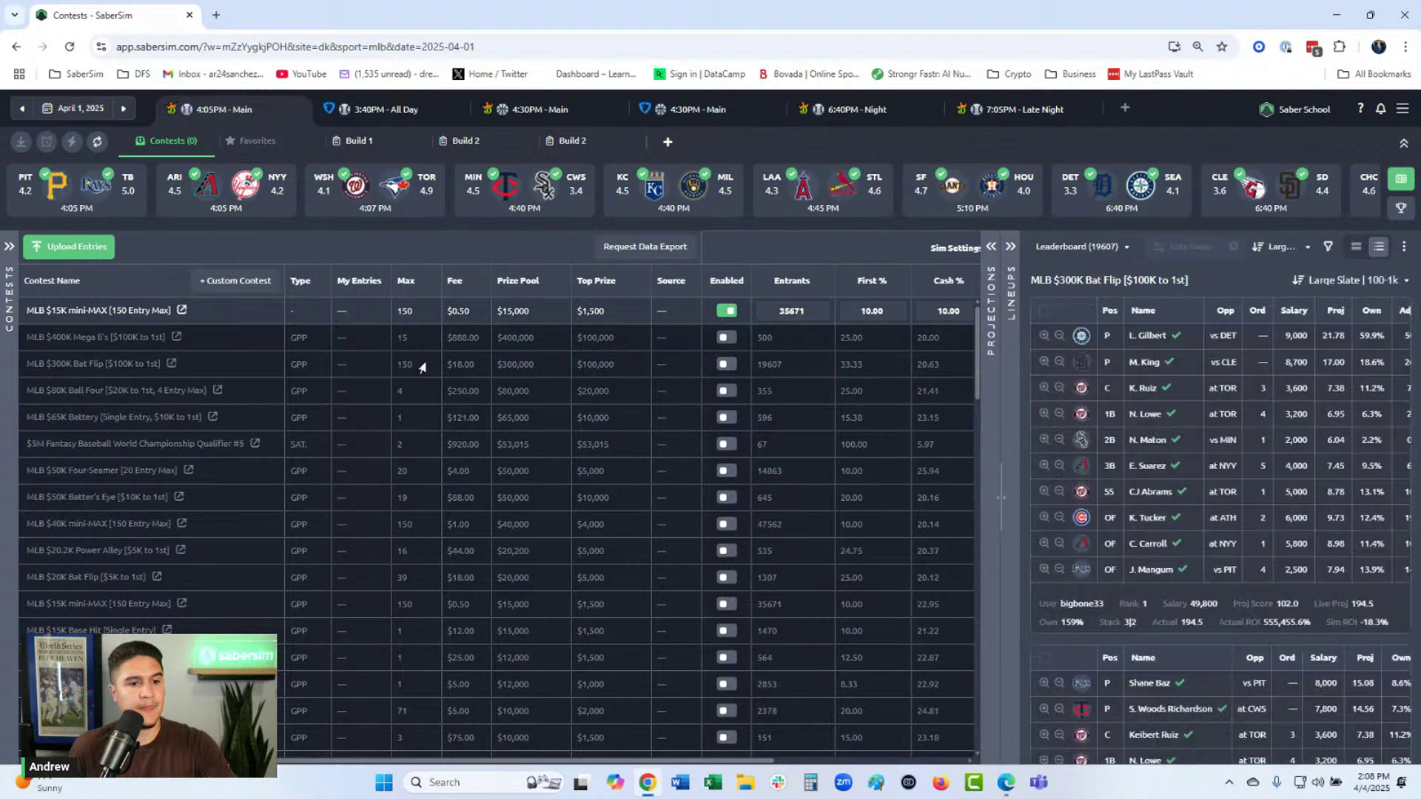
click(10, 248)
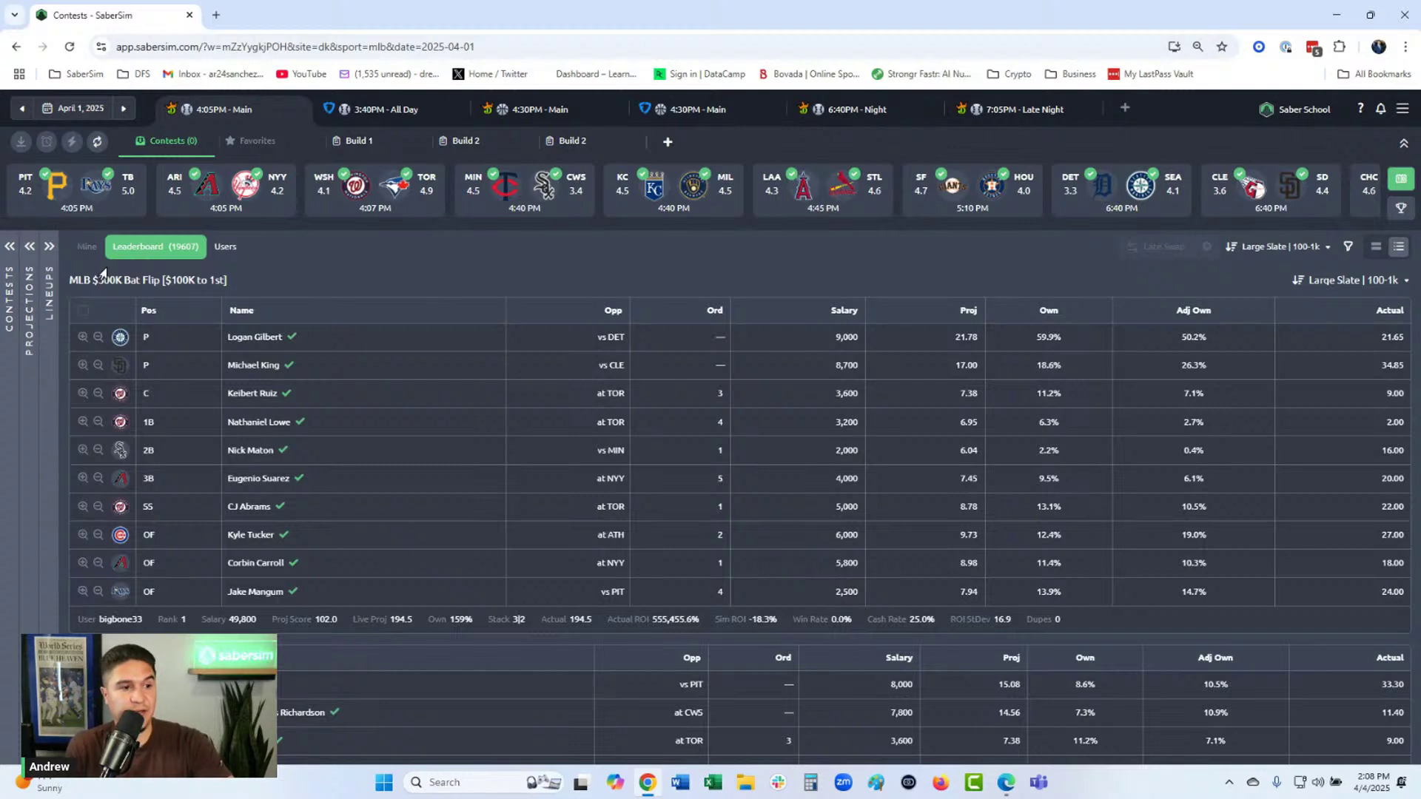
Isolate the 150-entry user with the highest Sim ROI and show that user's player exposures alongside the projections.
click(225, 246)
click(725, 339)
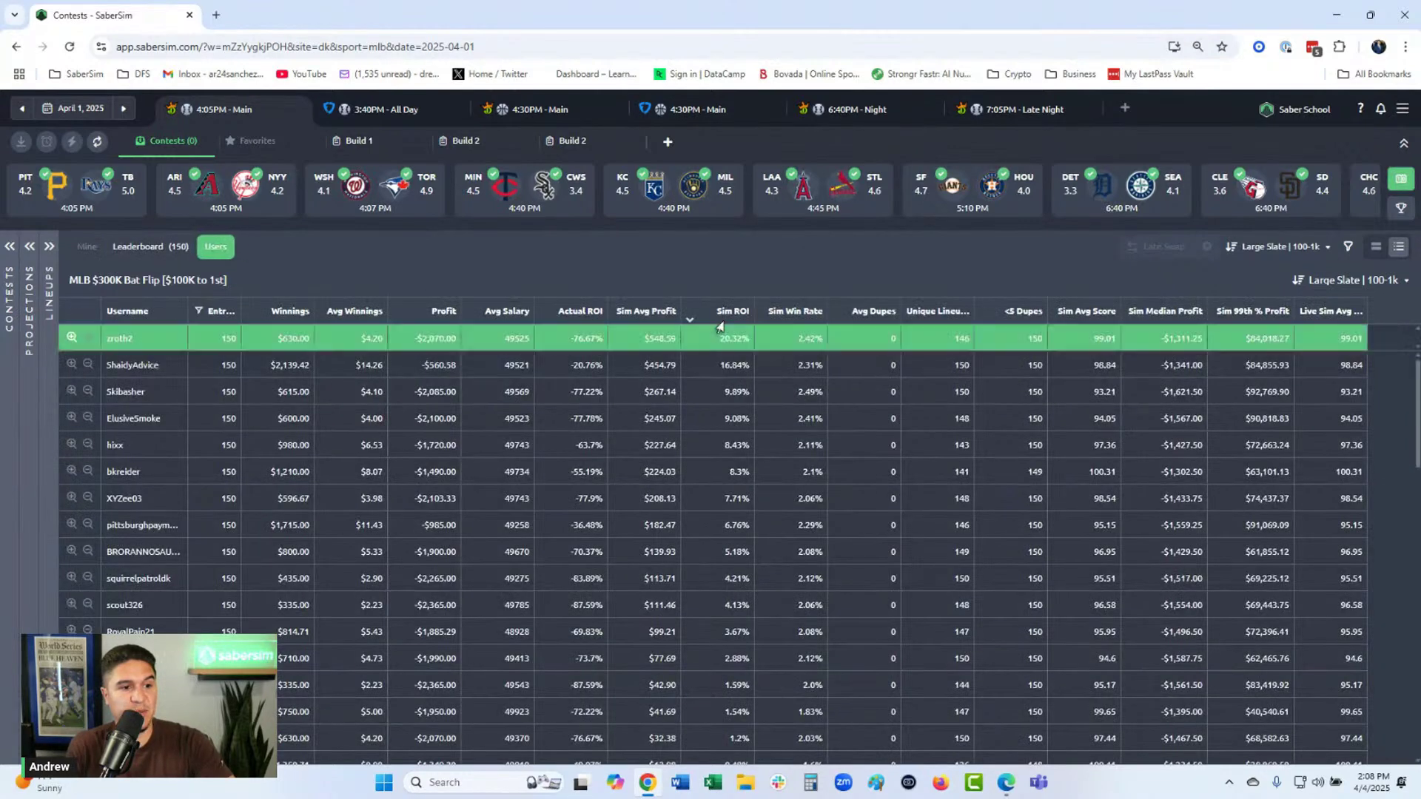
click(46, 247)
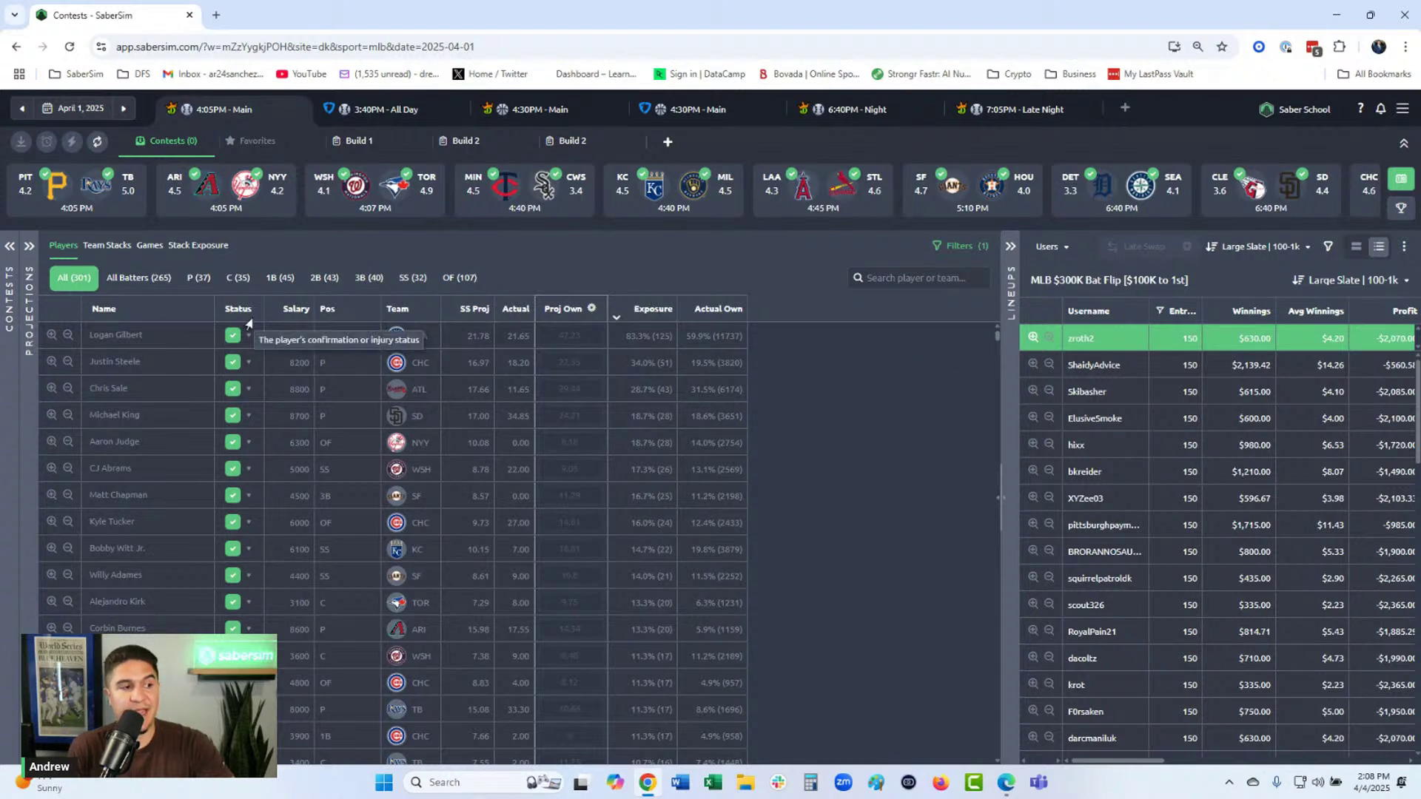
Review the isolated user's exposure by stack type, by game and by team stack.
click(199, 245)
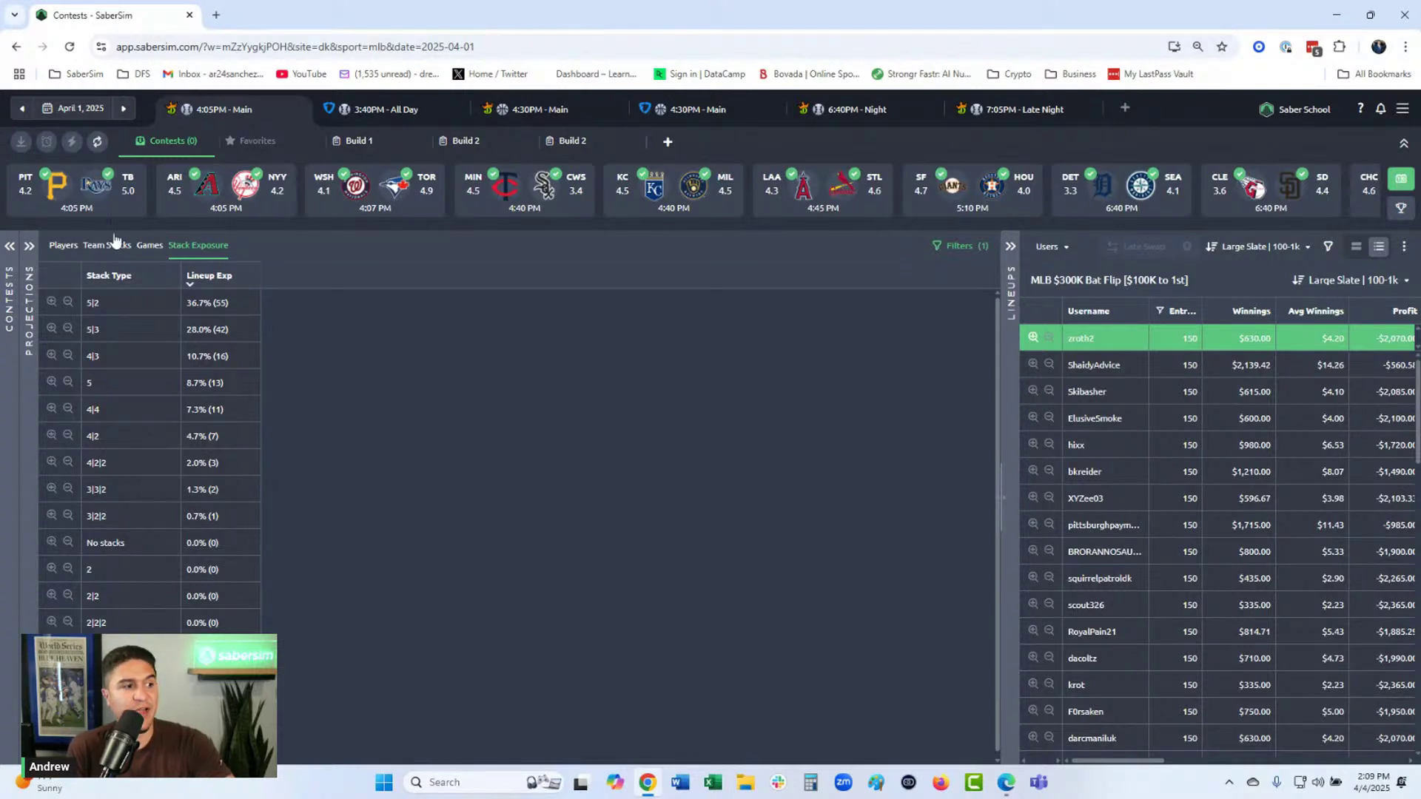
click(151, 249)
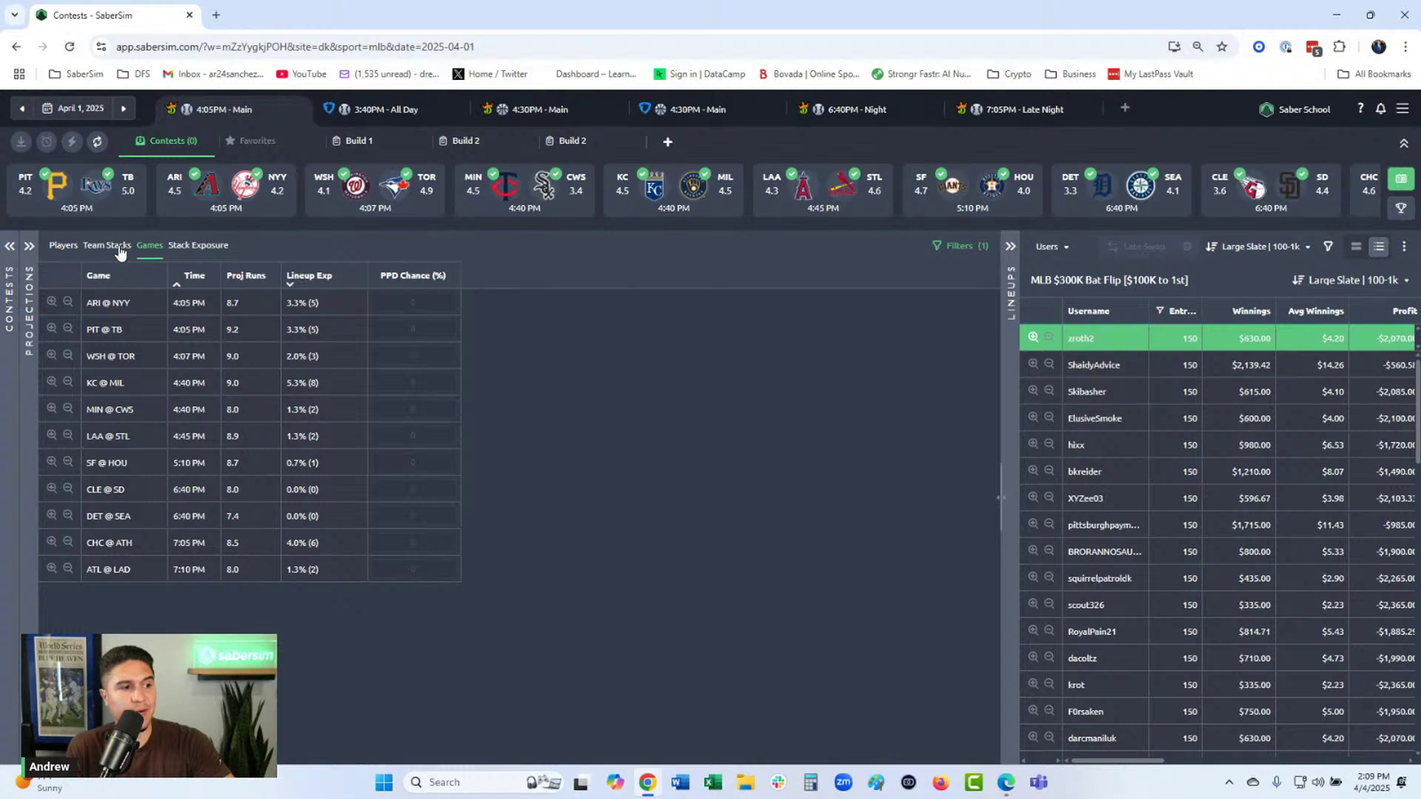
click(120, 251)
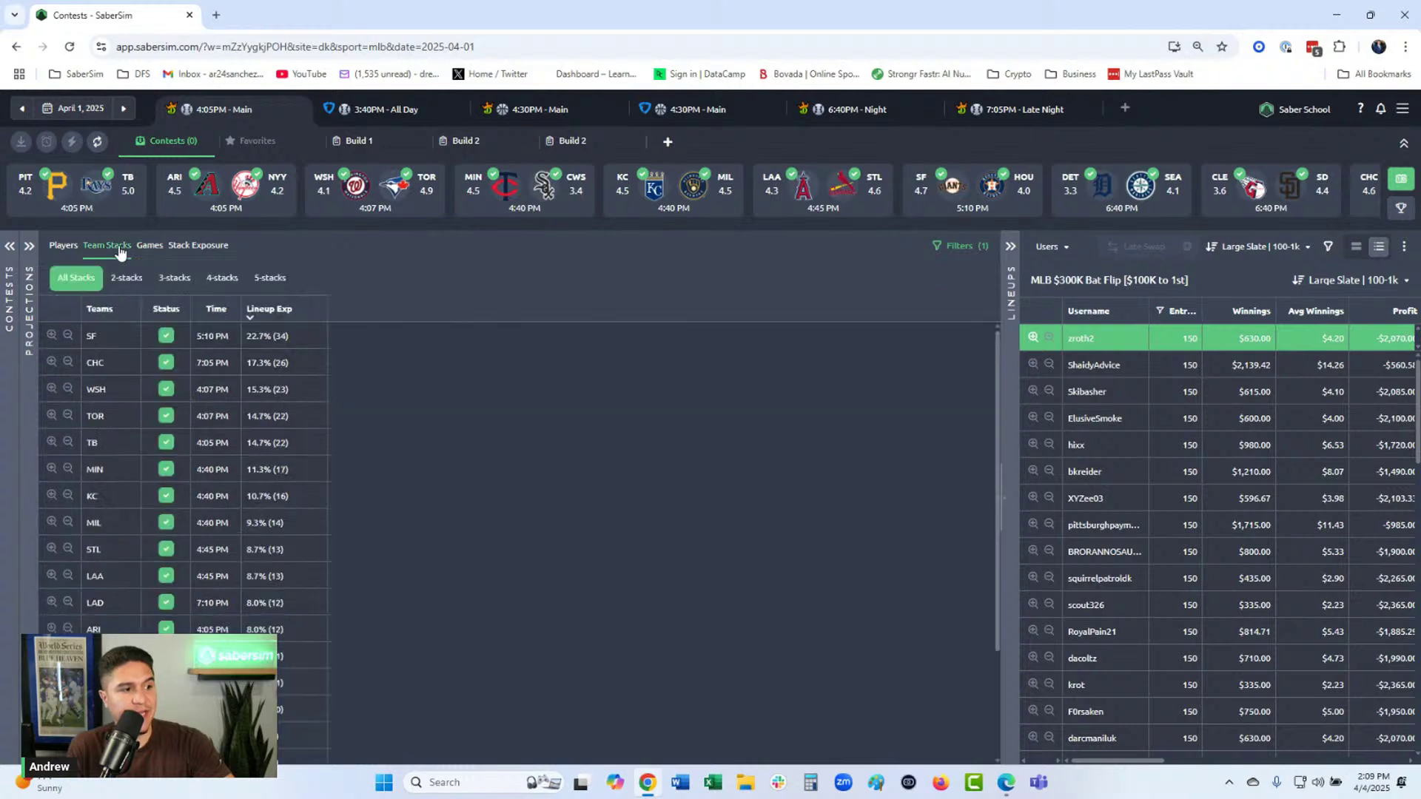
Add the Proj Runs column to the Team Stacks table.
click(316, 310)
click(407, 320)
click(348, 347)
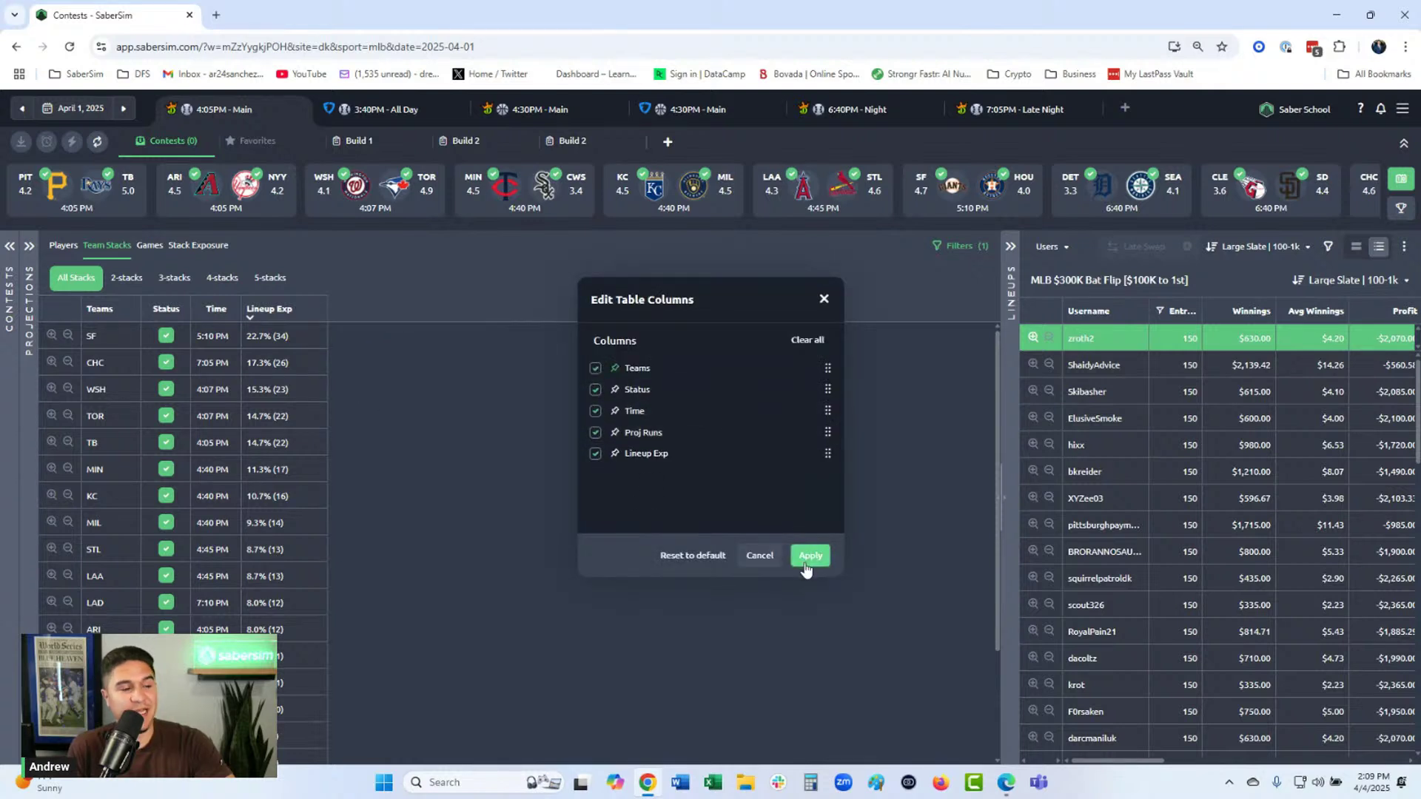
click(808, 556)
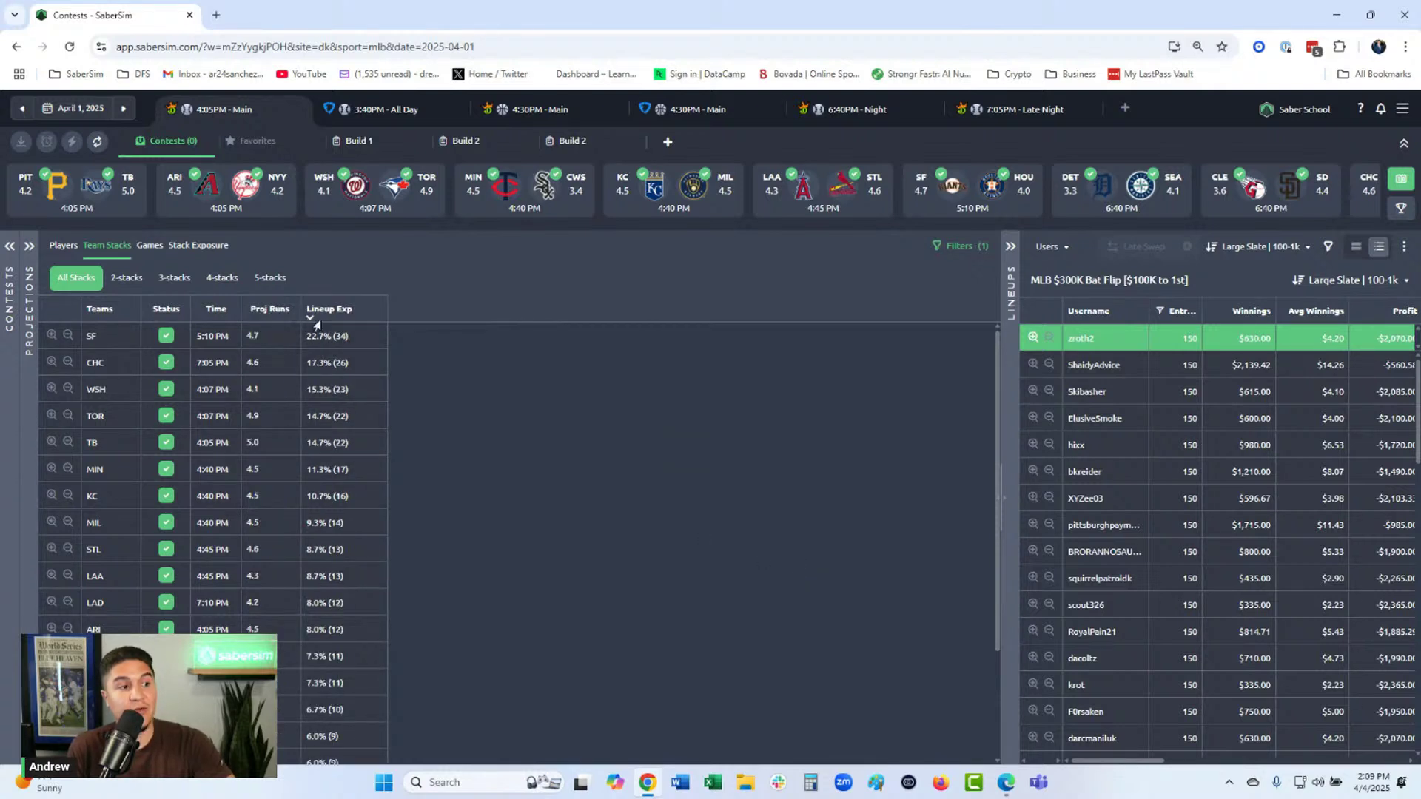
Sort the team stacks by Proj Runs, highest first, and compare them with the lineup exposures.
click(268, 311)
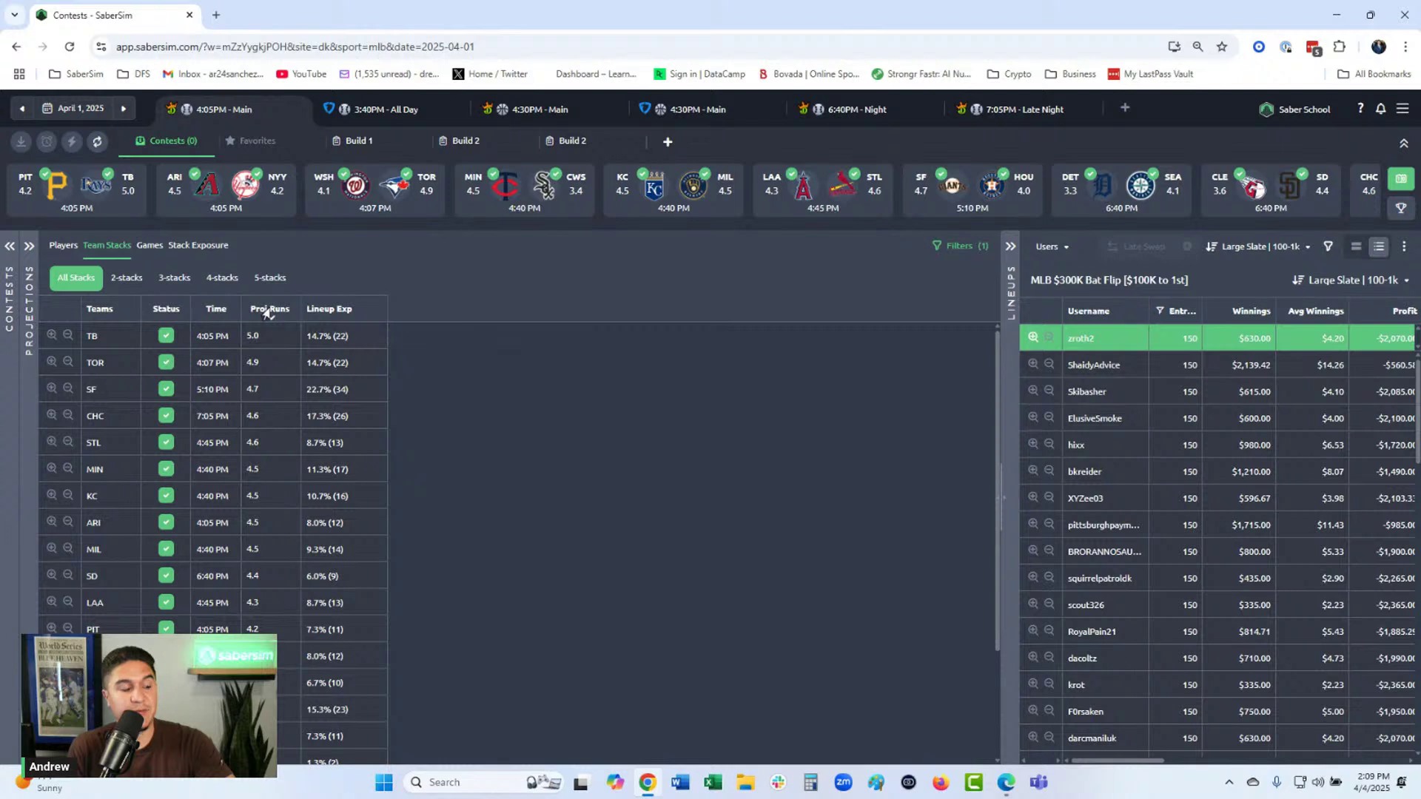
scroll(273, 443, down, 1)
scroll(272, 442, down, 1)
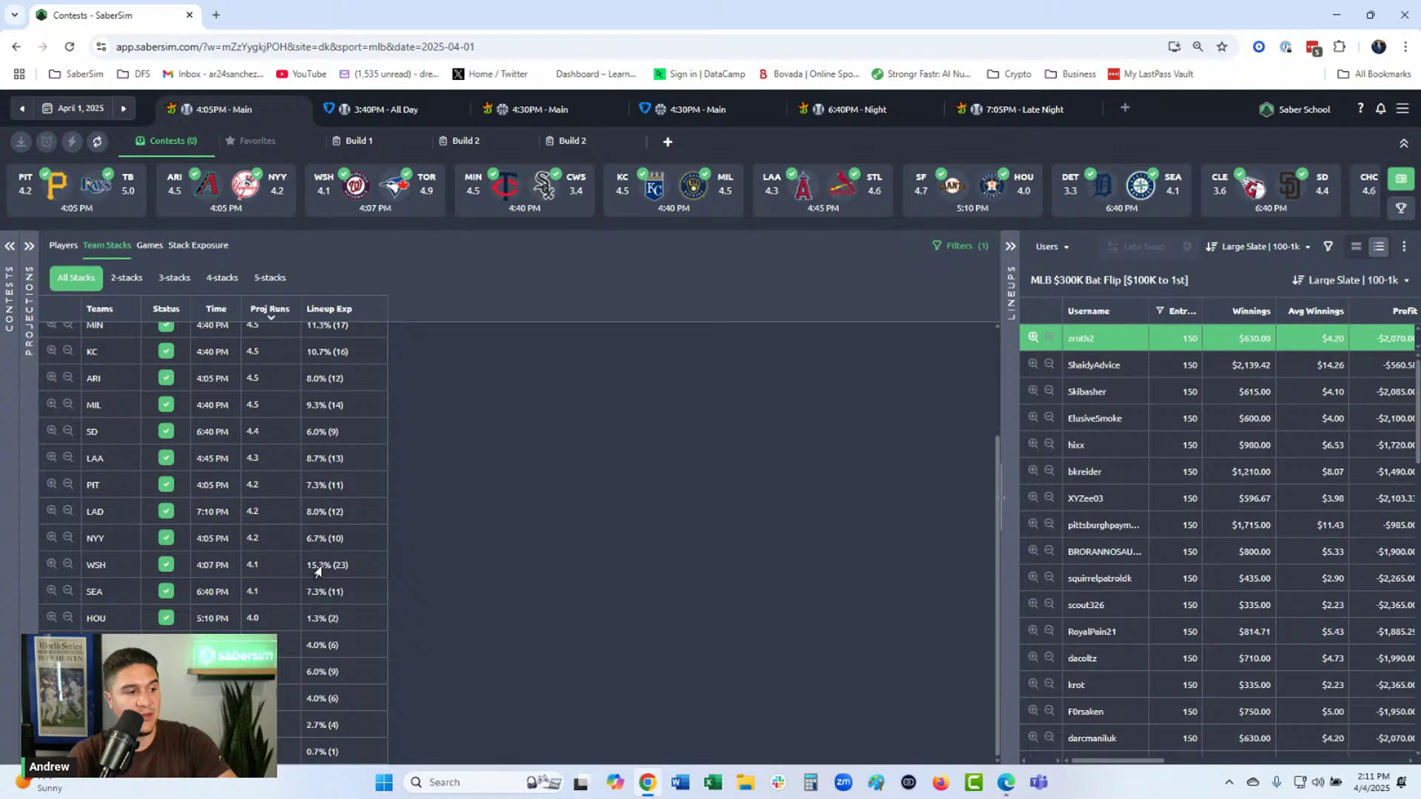
Compare the team stacks sorted by Lineup Exp, highest first, with the same list sorted by Proj Runs, highest first.
scroll(322, 576, up, 2)
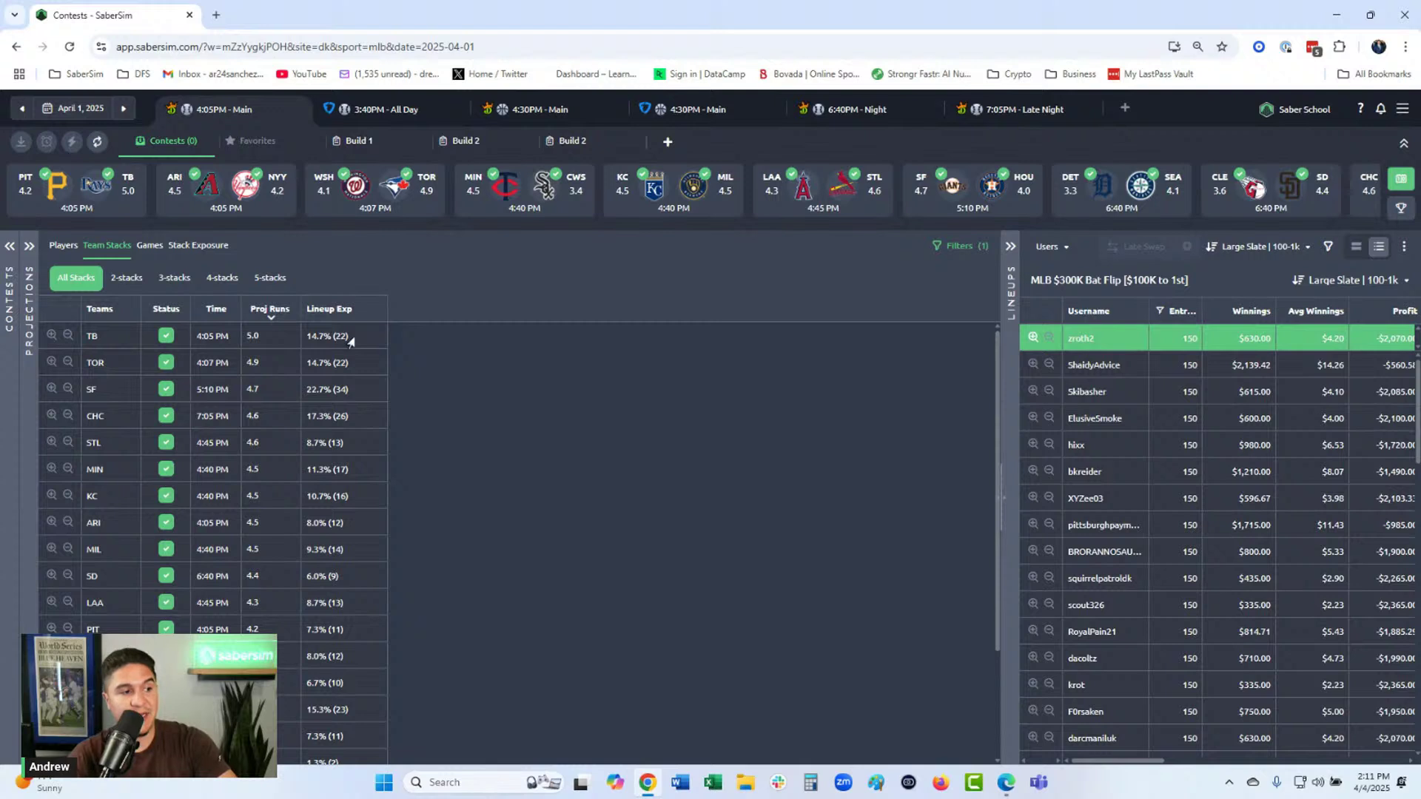
click(344, 310)
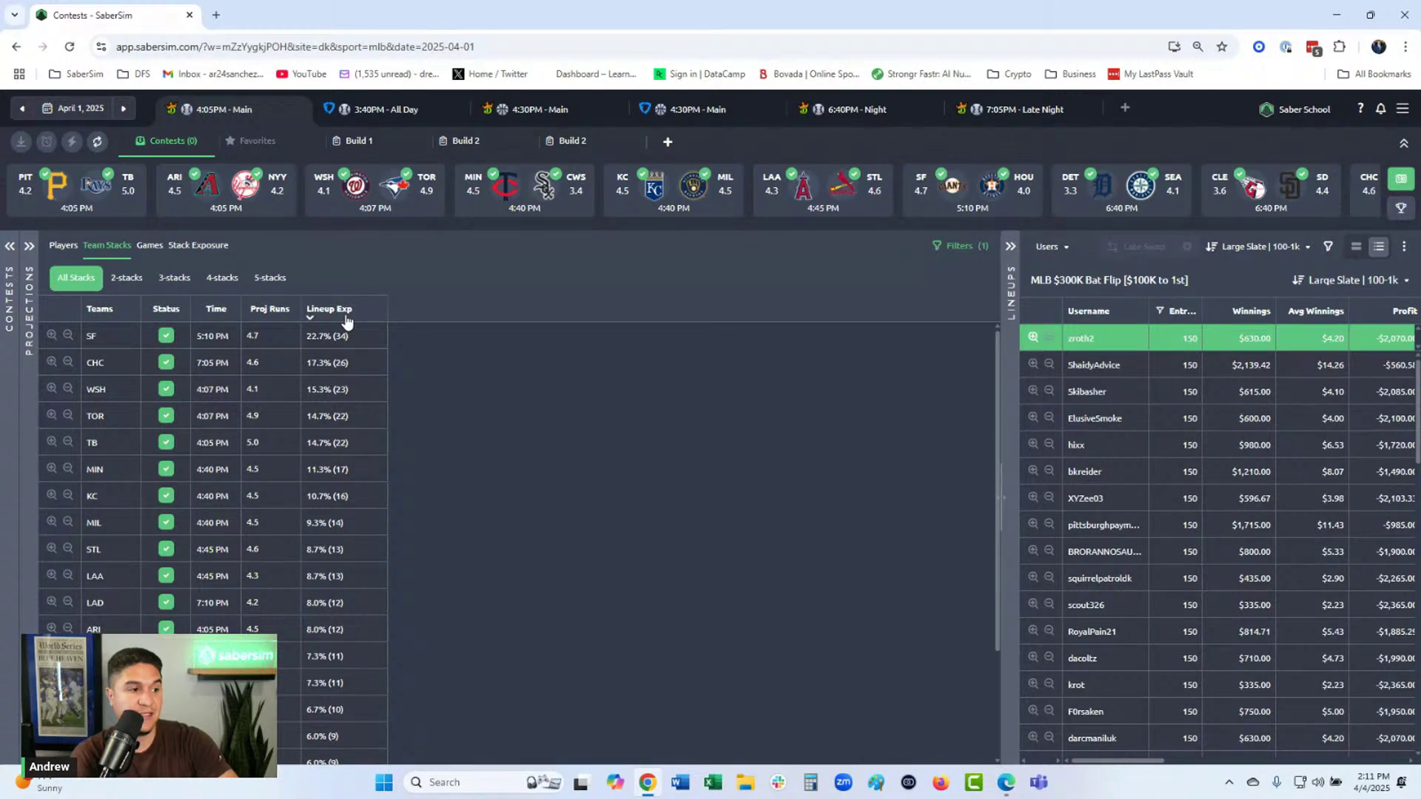
click(266, 310)
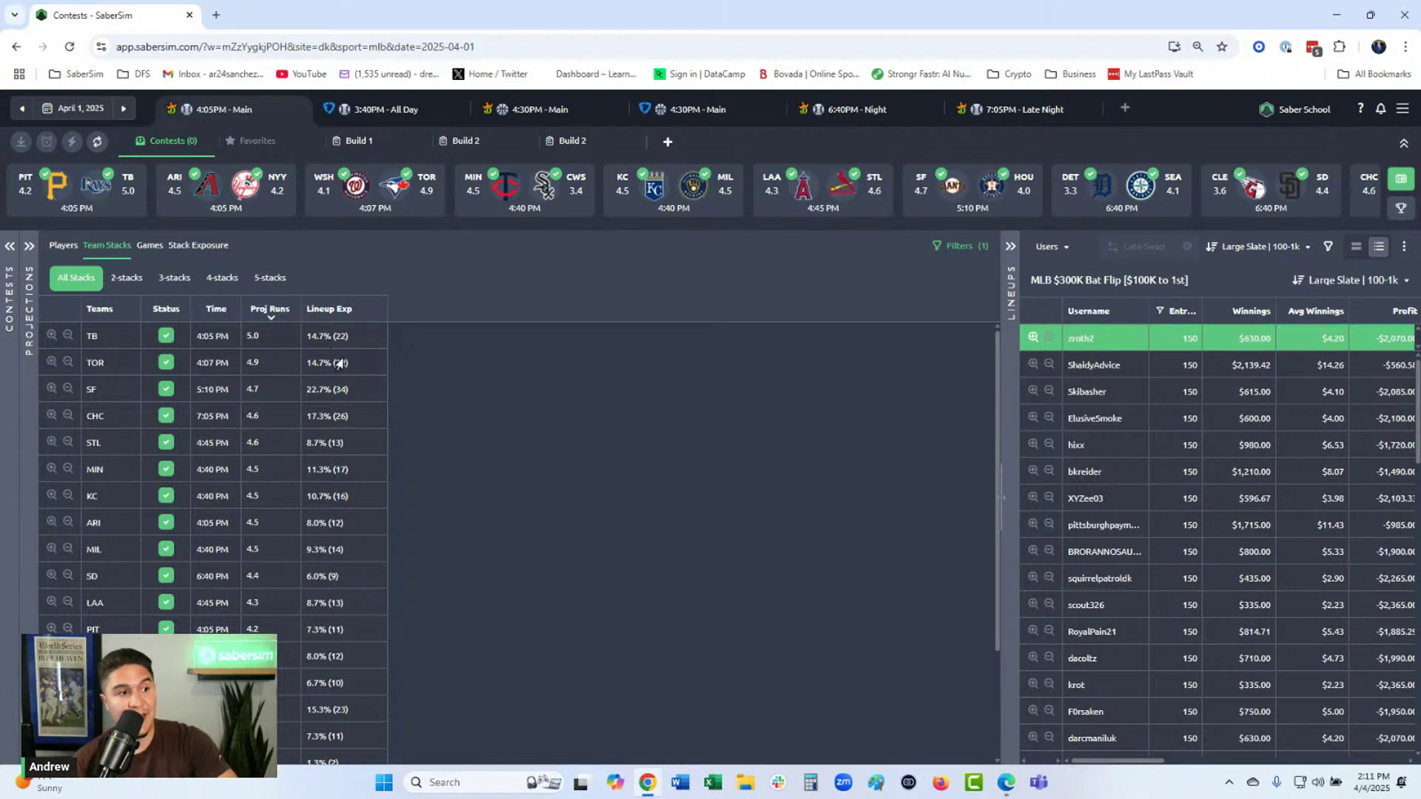
Filter the Players table to team TB to examine the exposure to its individual players.
click(66, 256)
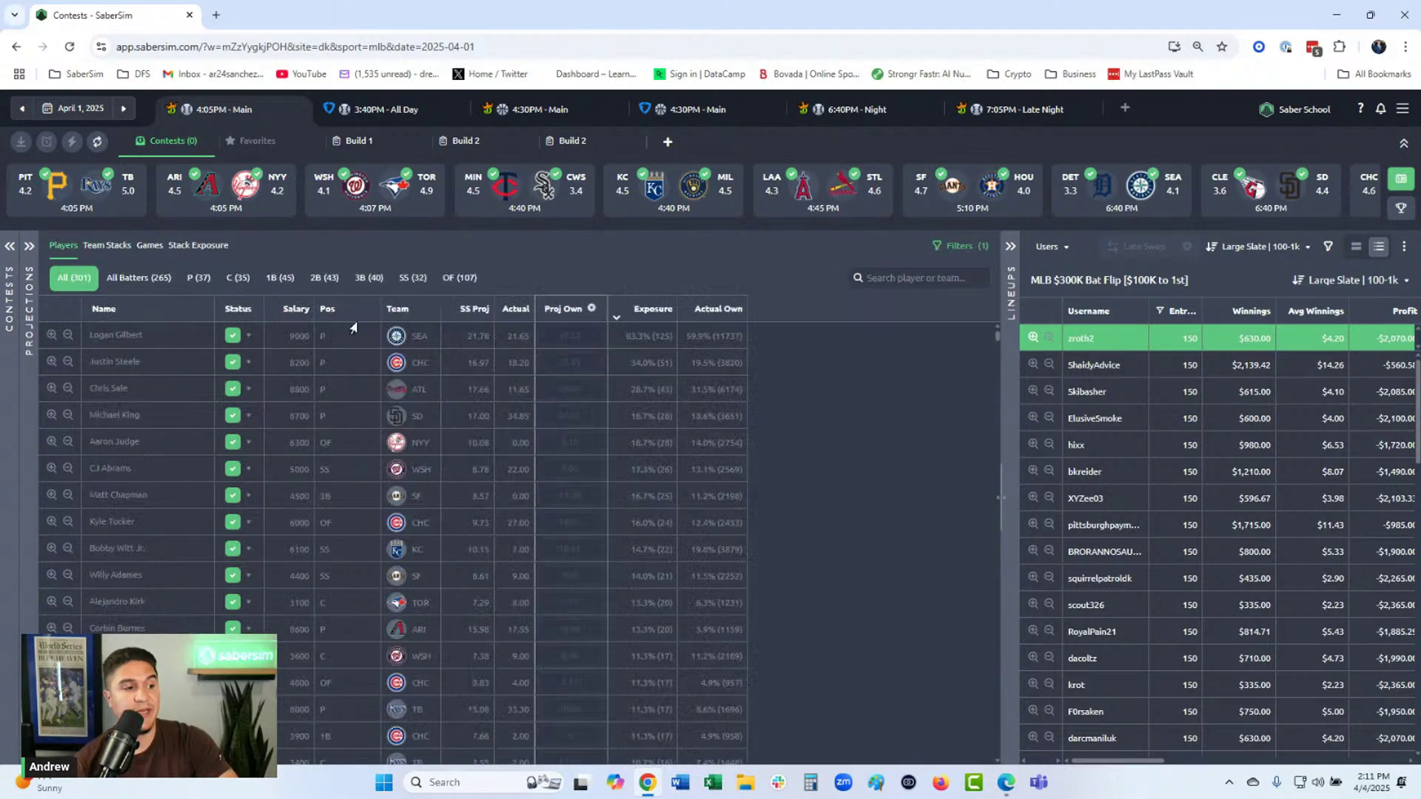
click(405, 312)
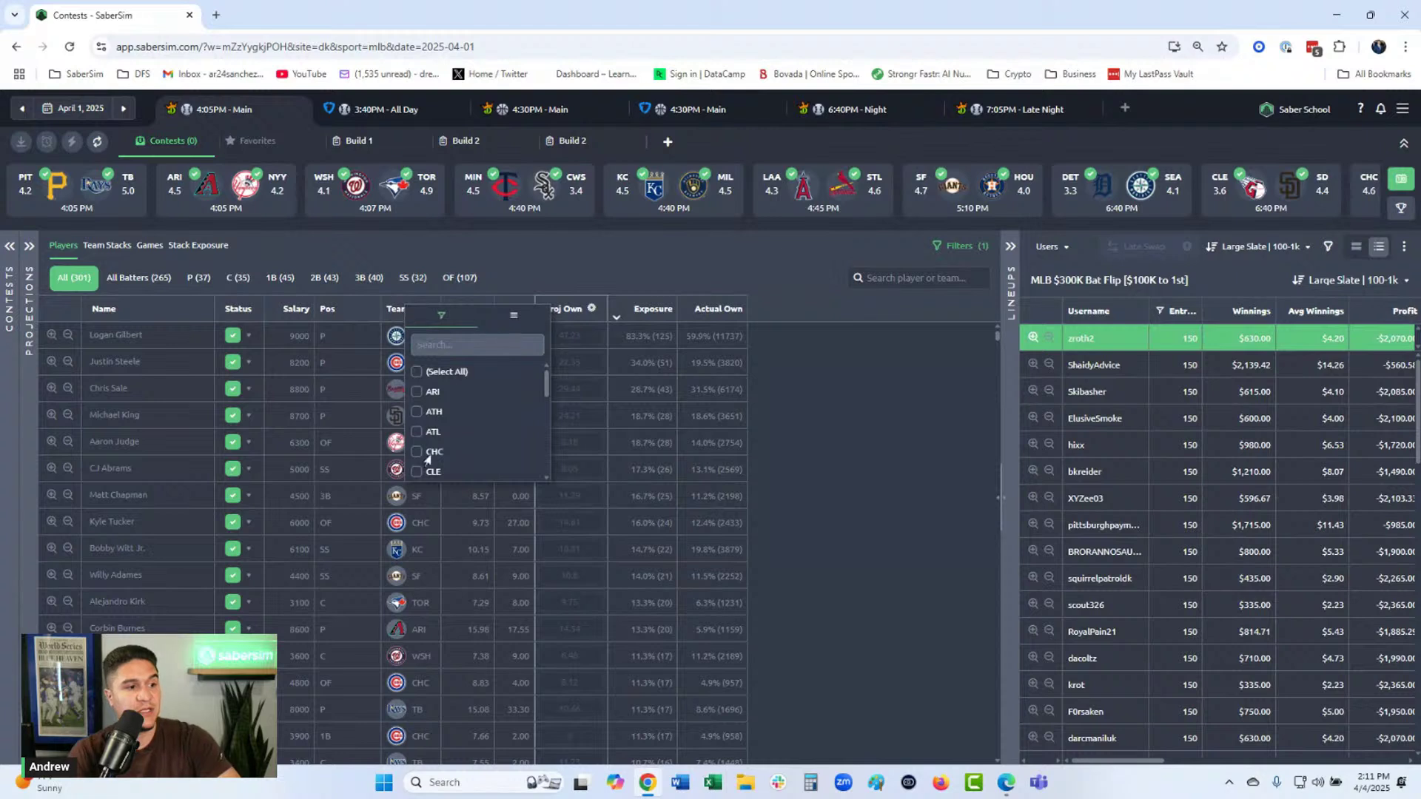
scroll(426, 447, down, 5)
click(417, 432)
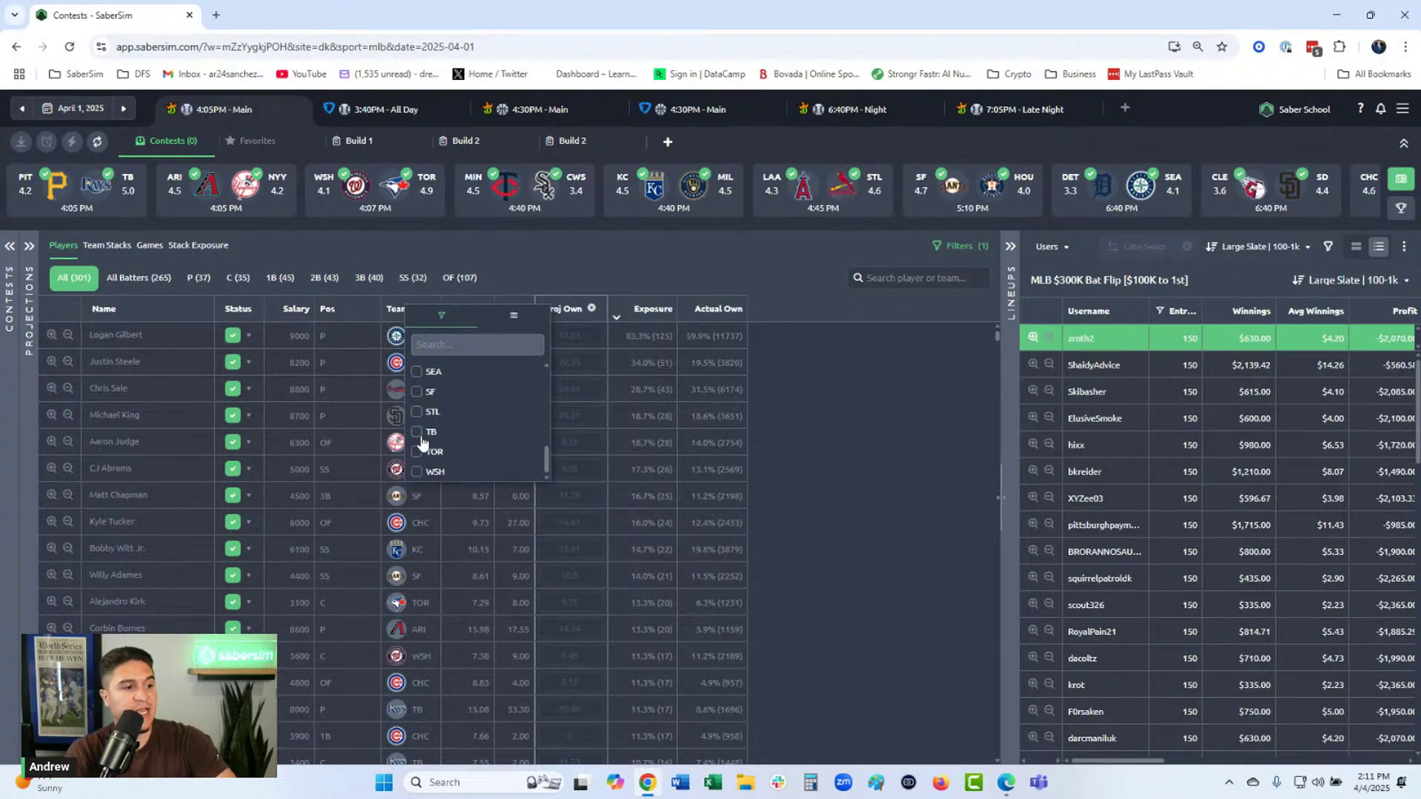
click(841, 429)
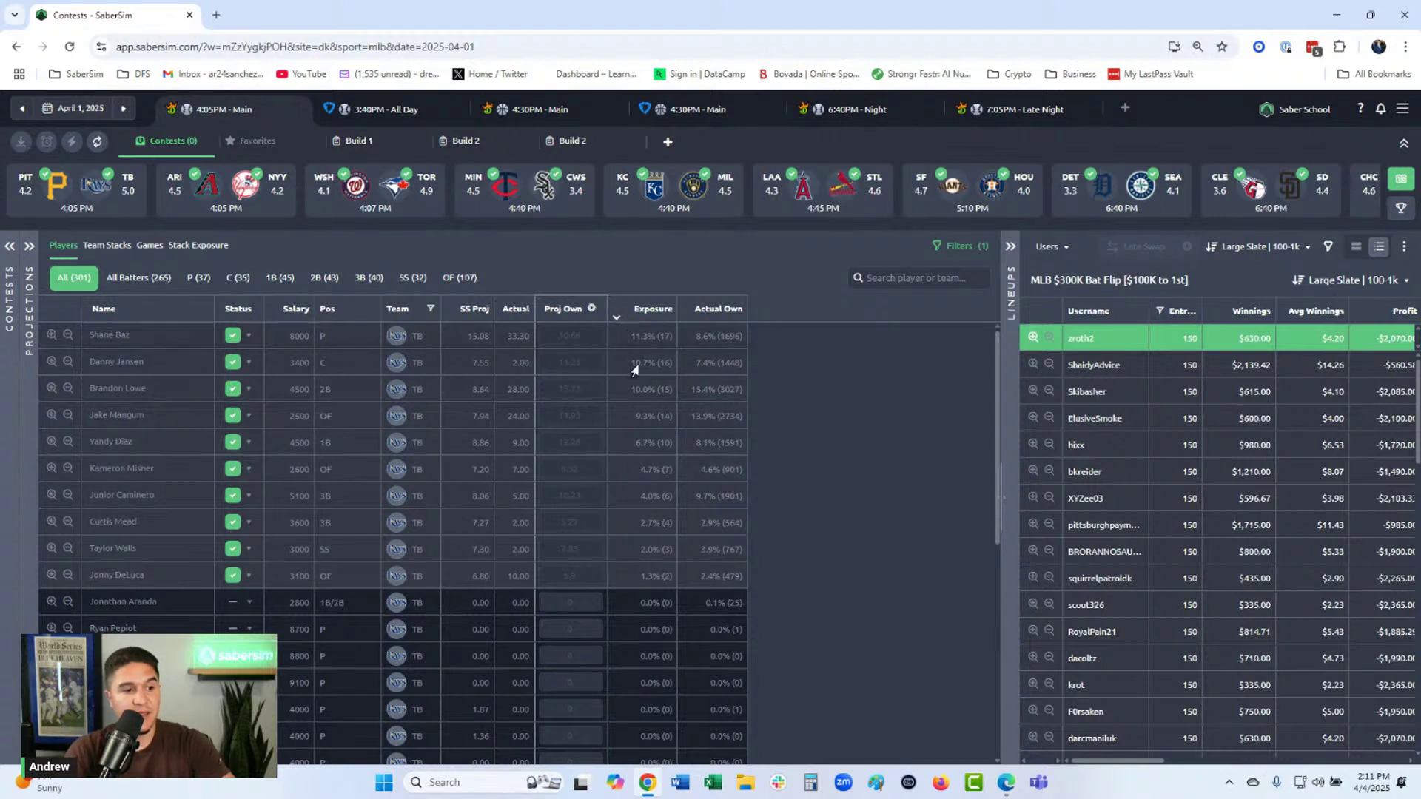
Add the Lev column to the Players table and place it after Actual Own.
click(721, 319)
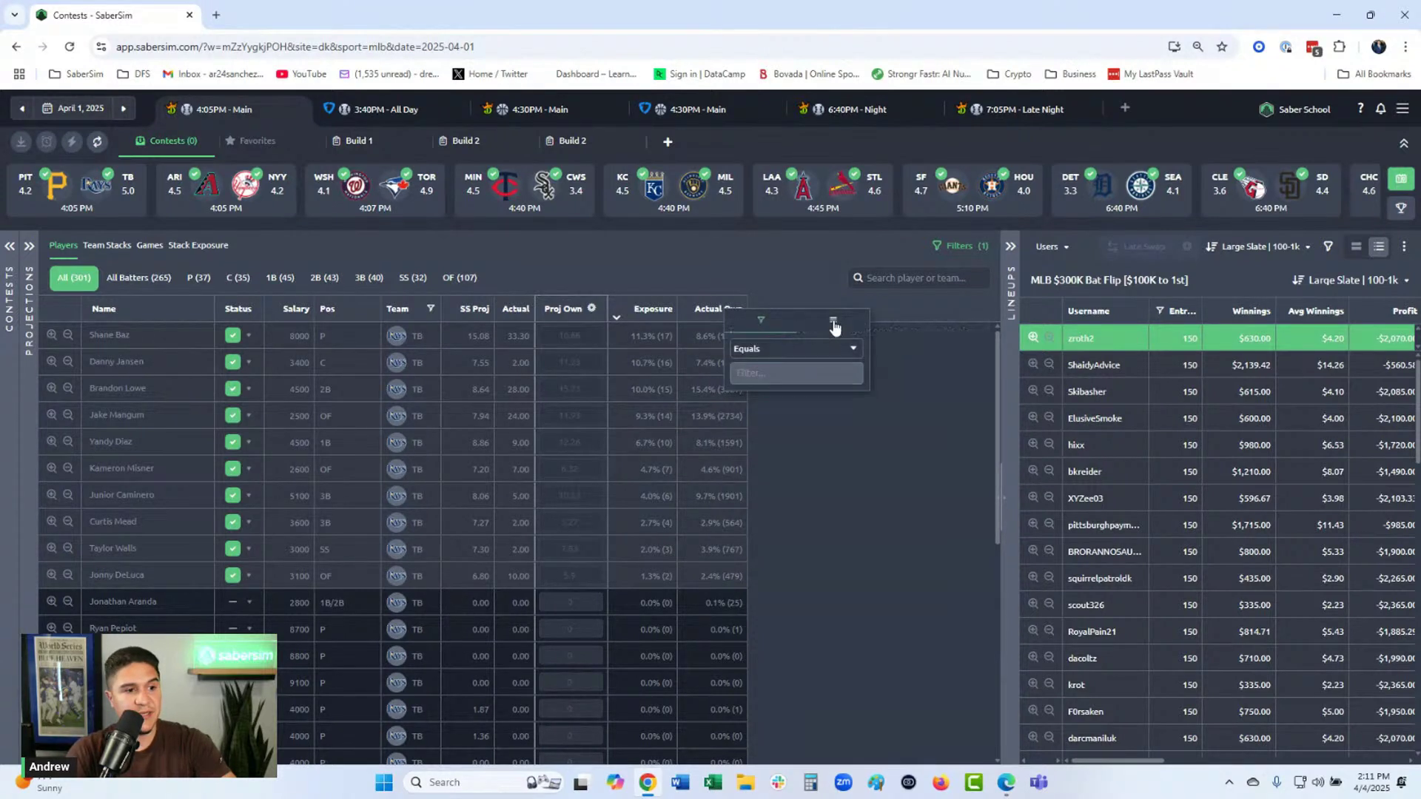
click(834, 320)
click(786, 357)
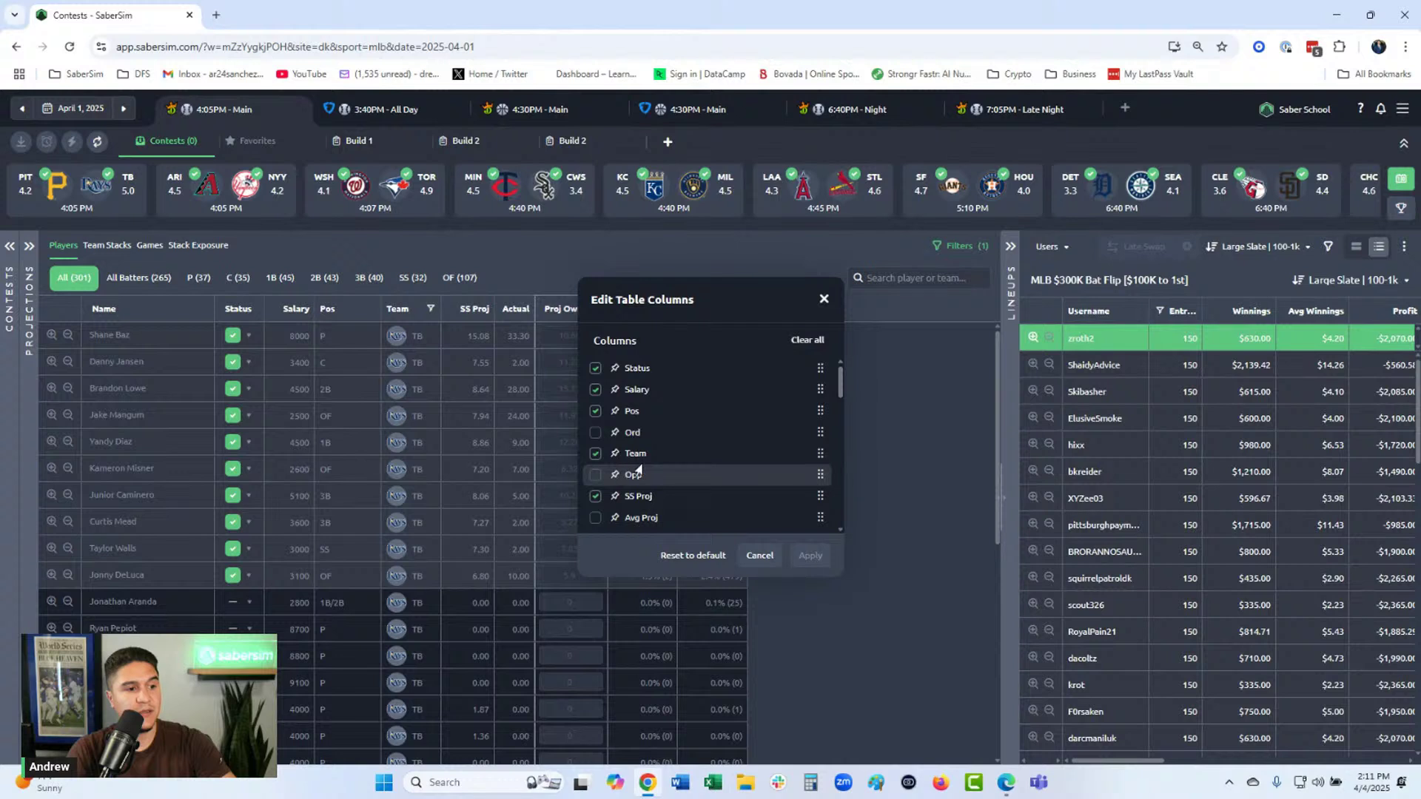
scroll(638, 469, down, 2)
scroll(638, 469, down, 2)
click(595, 518)
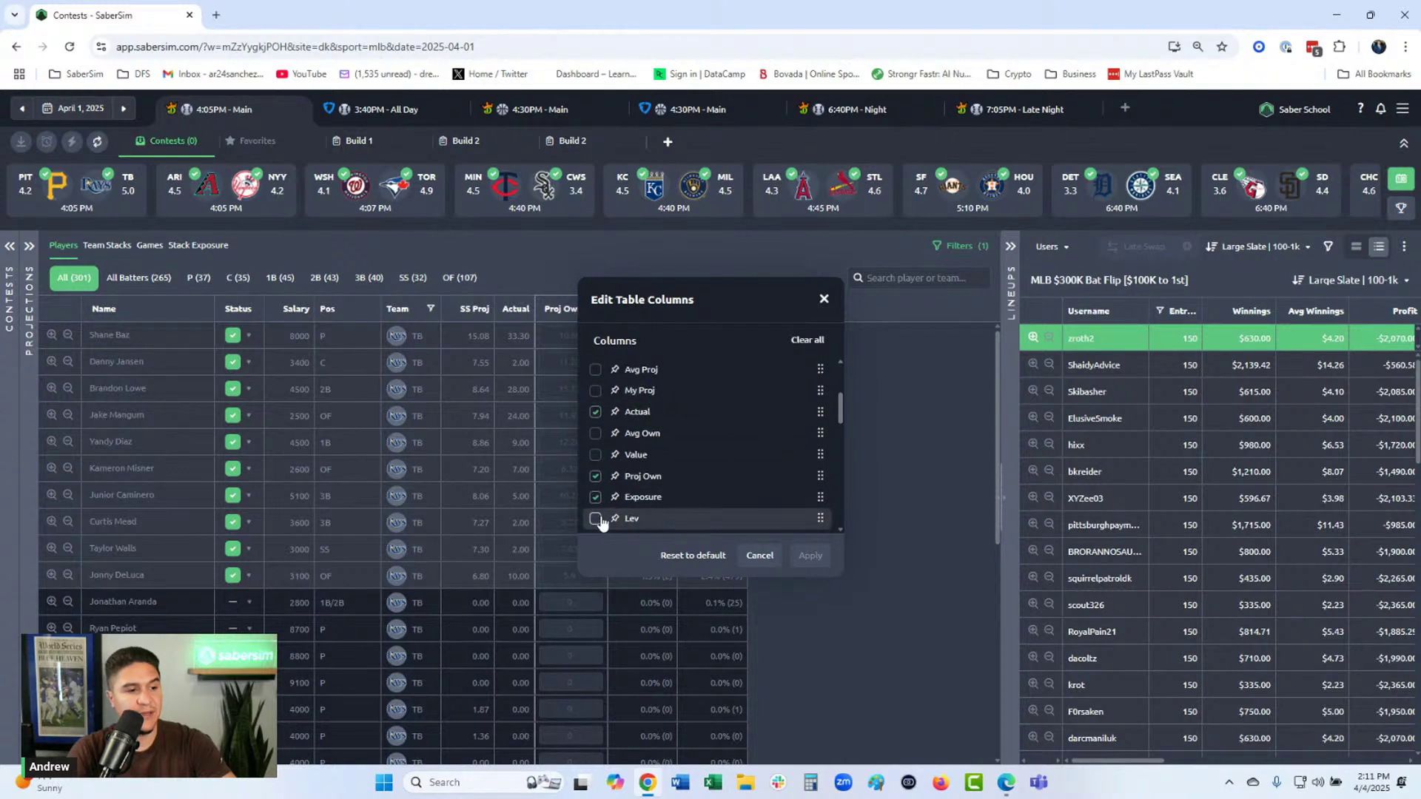
click(810, 555)
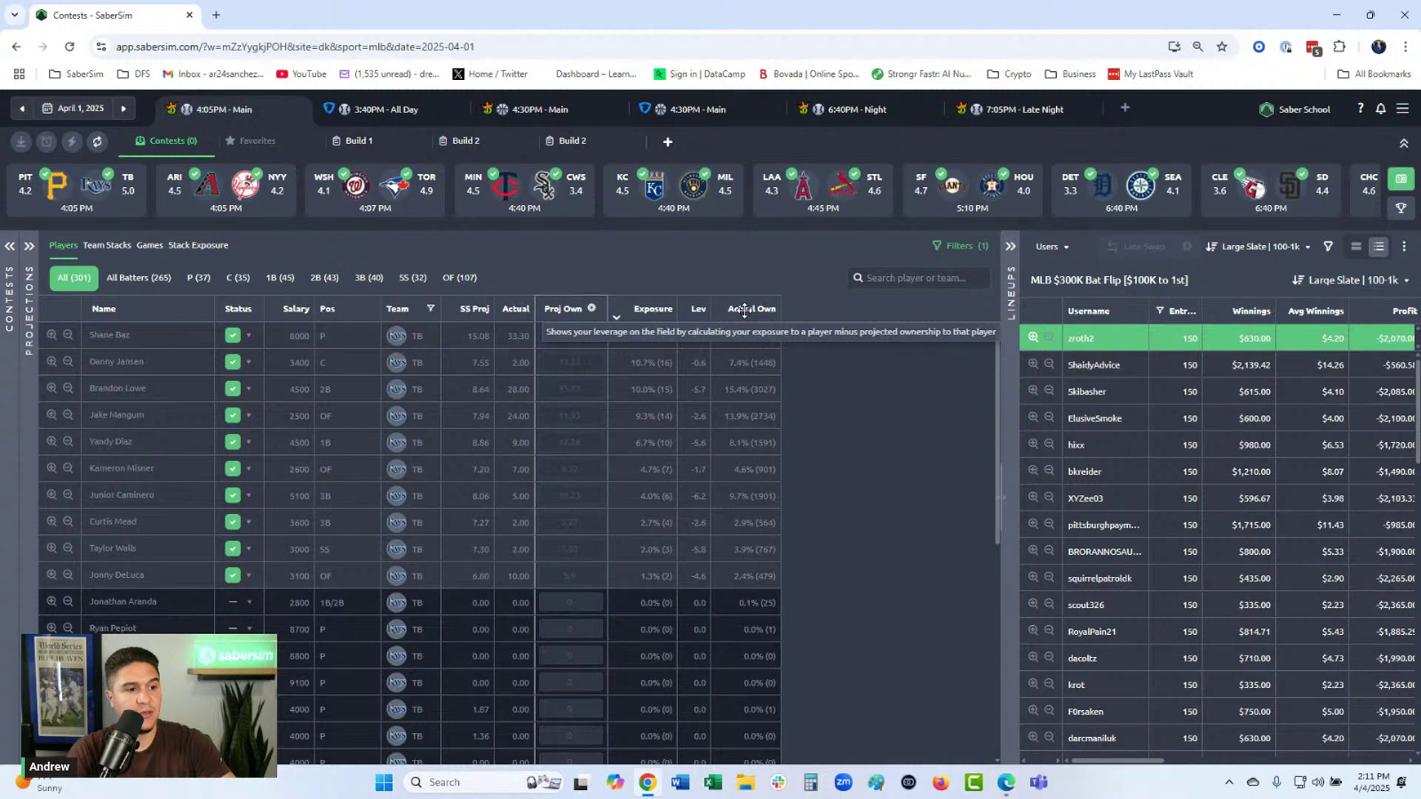
drag(745, 311, 811, 370)
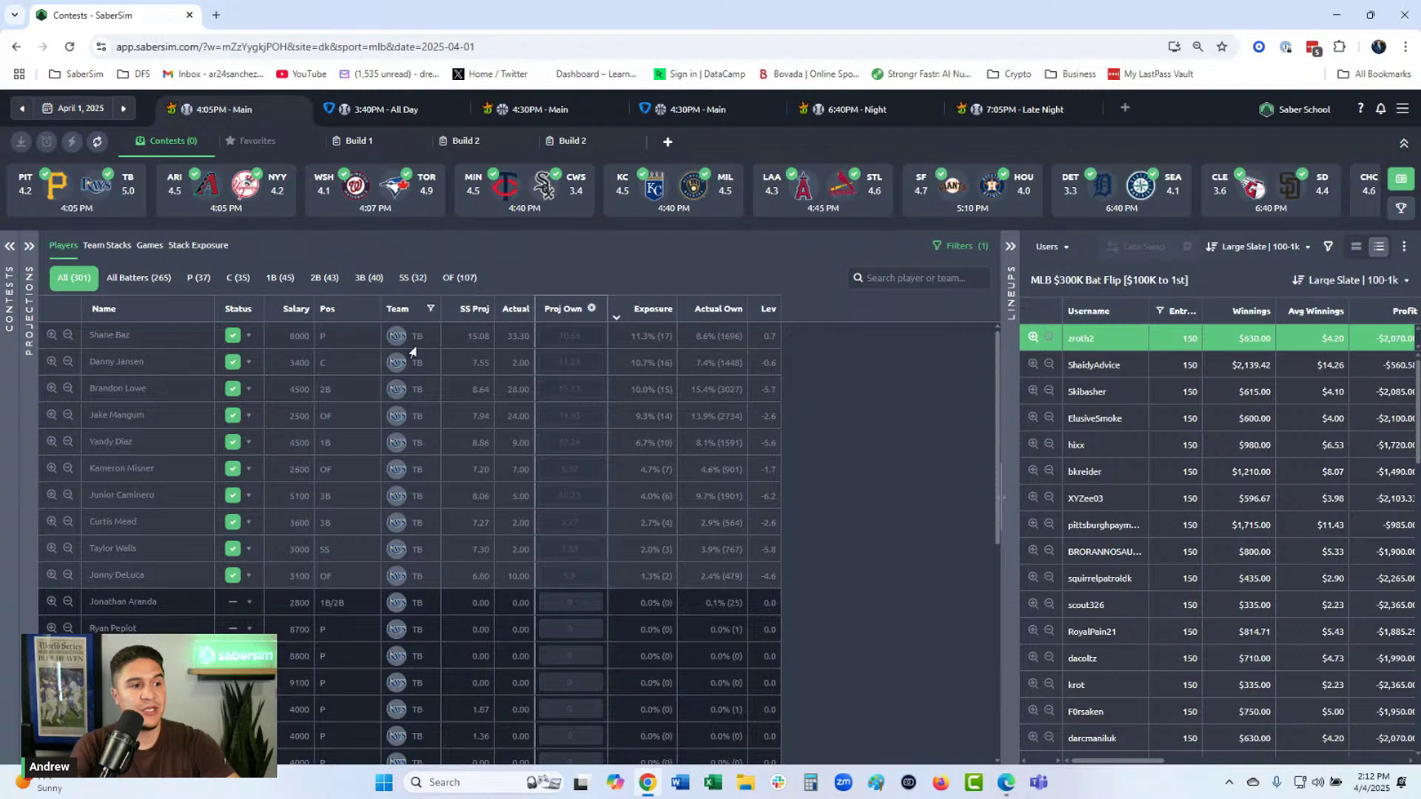
click(403, 317)
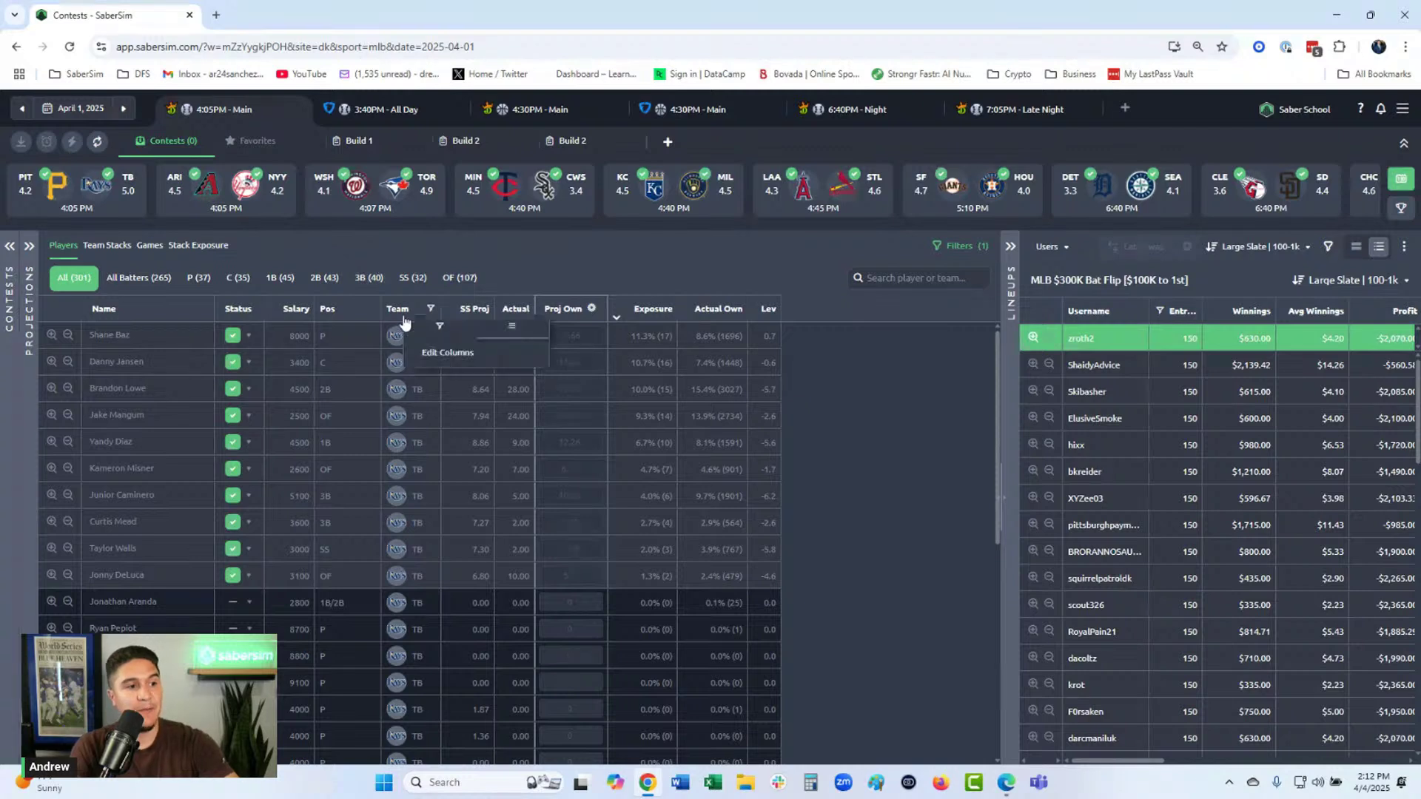
click(449, 353)
click(936, 421)
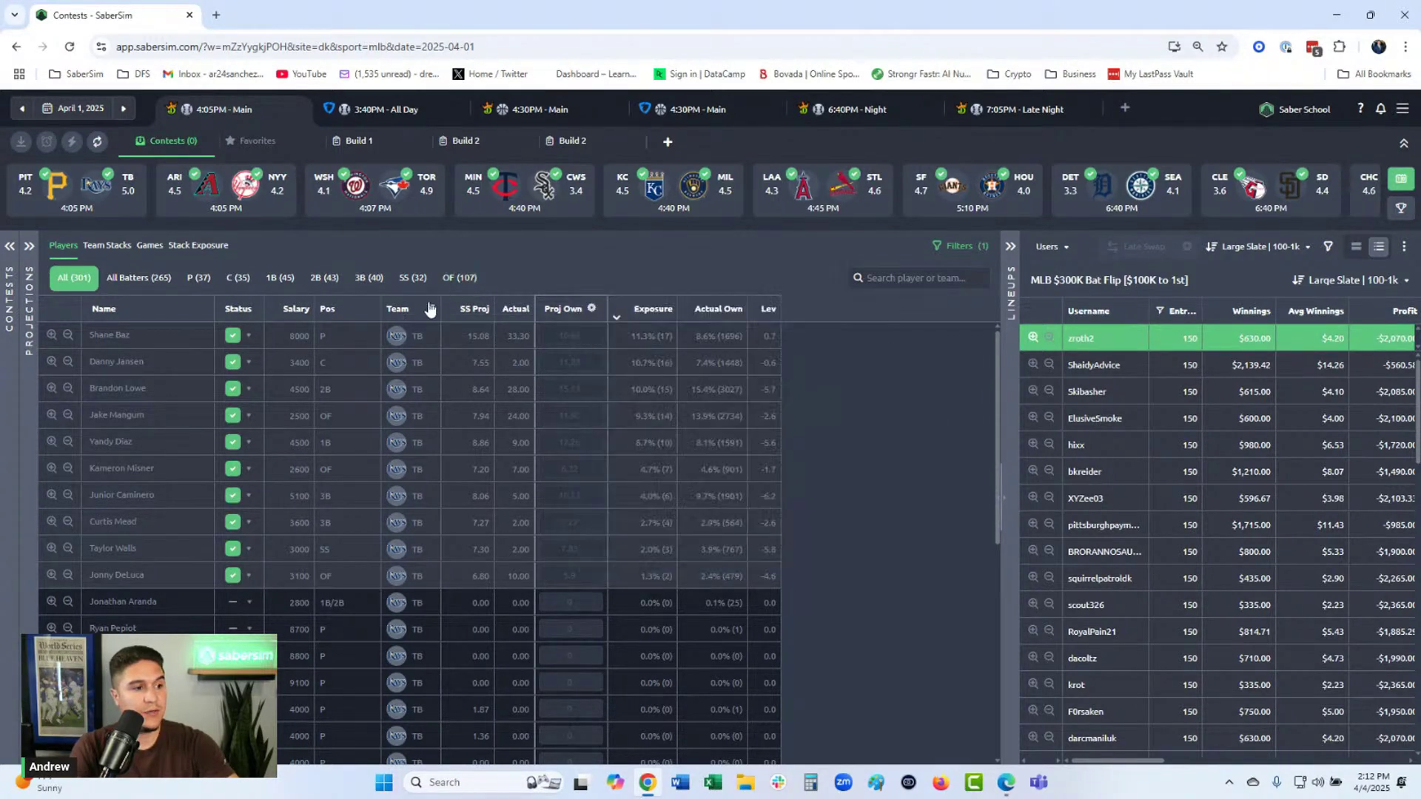
Switch the Players table's team filter from TB to TOR and examine those players' exposure and leverage.
click(430, 308)
click(441, 316)
scroll(451, 437, down, 5)
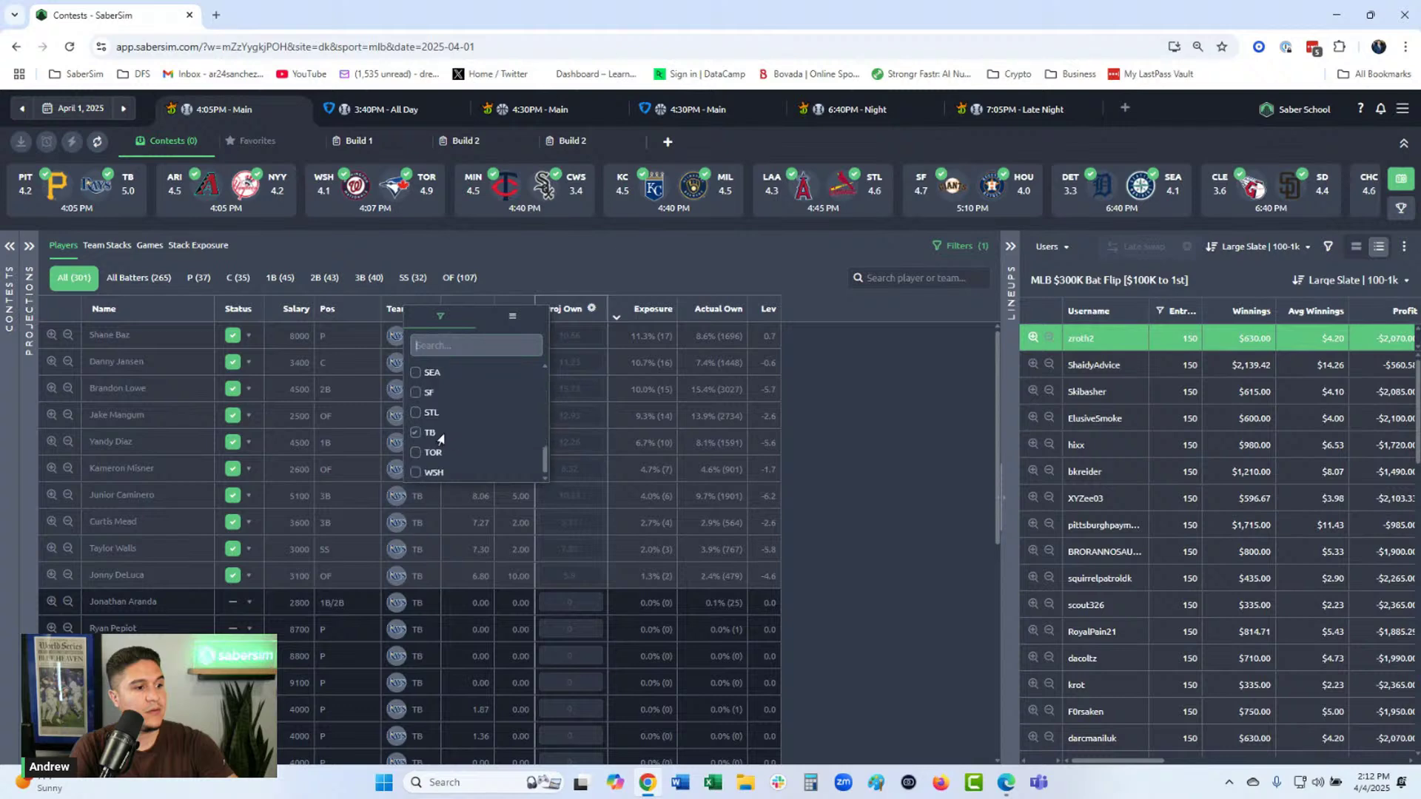
click(416, 432)
click(417, 453)
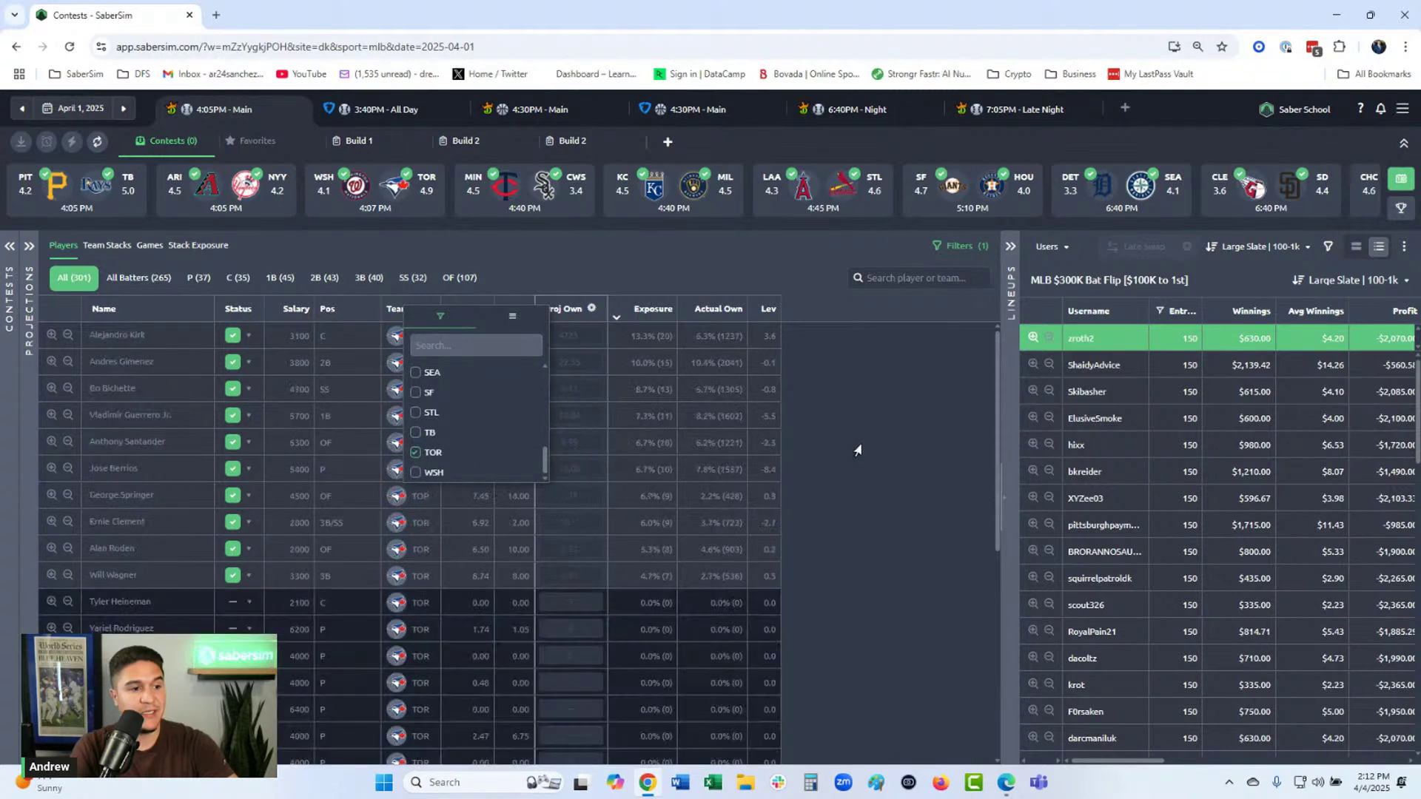
click(857, 450)
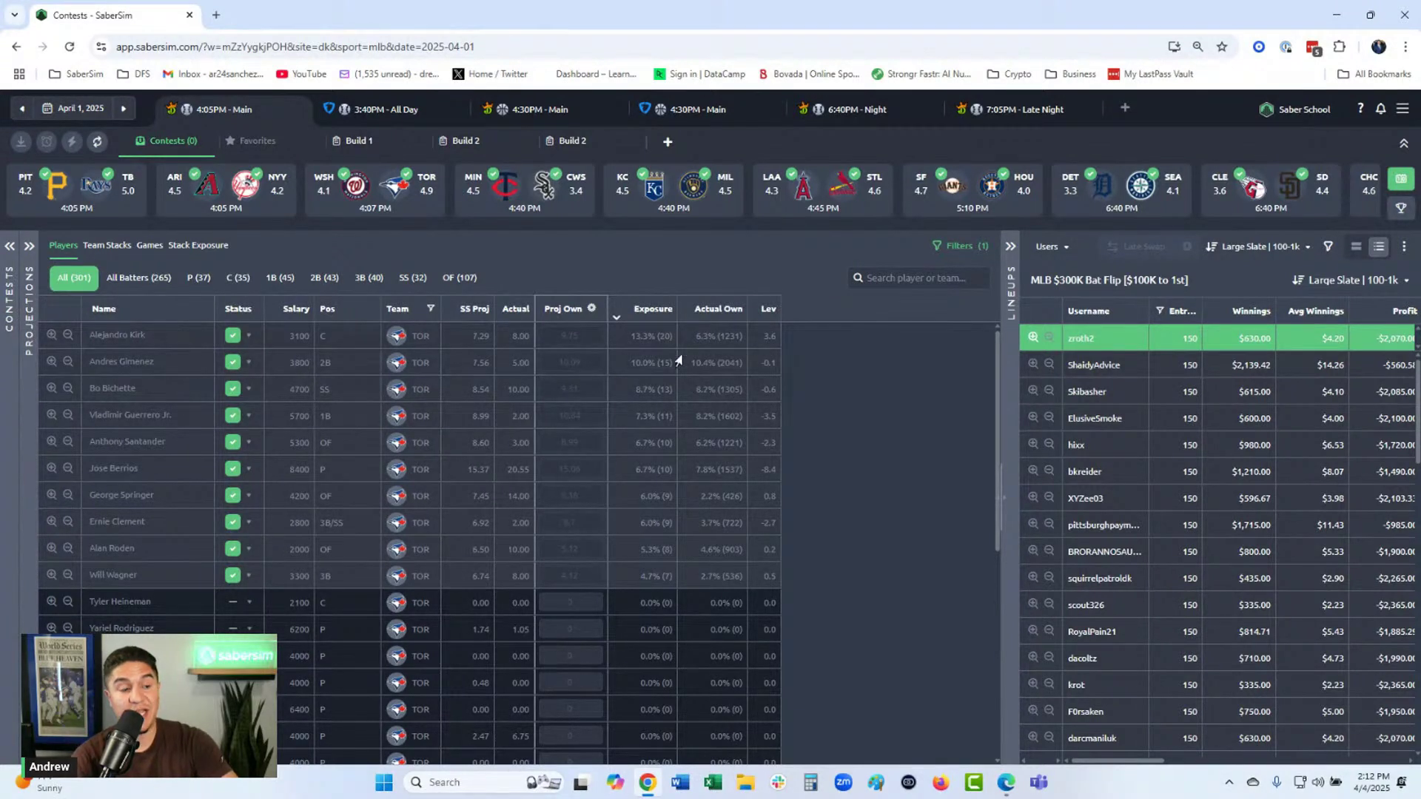
Add the Ord column to the Players table and sort the players by batting order, highest number first.
click(616, 316)
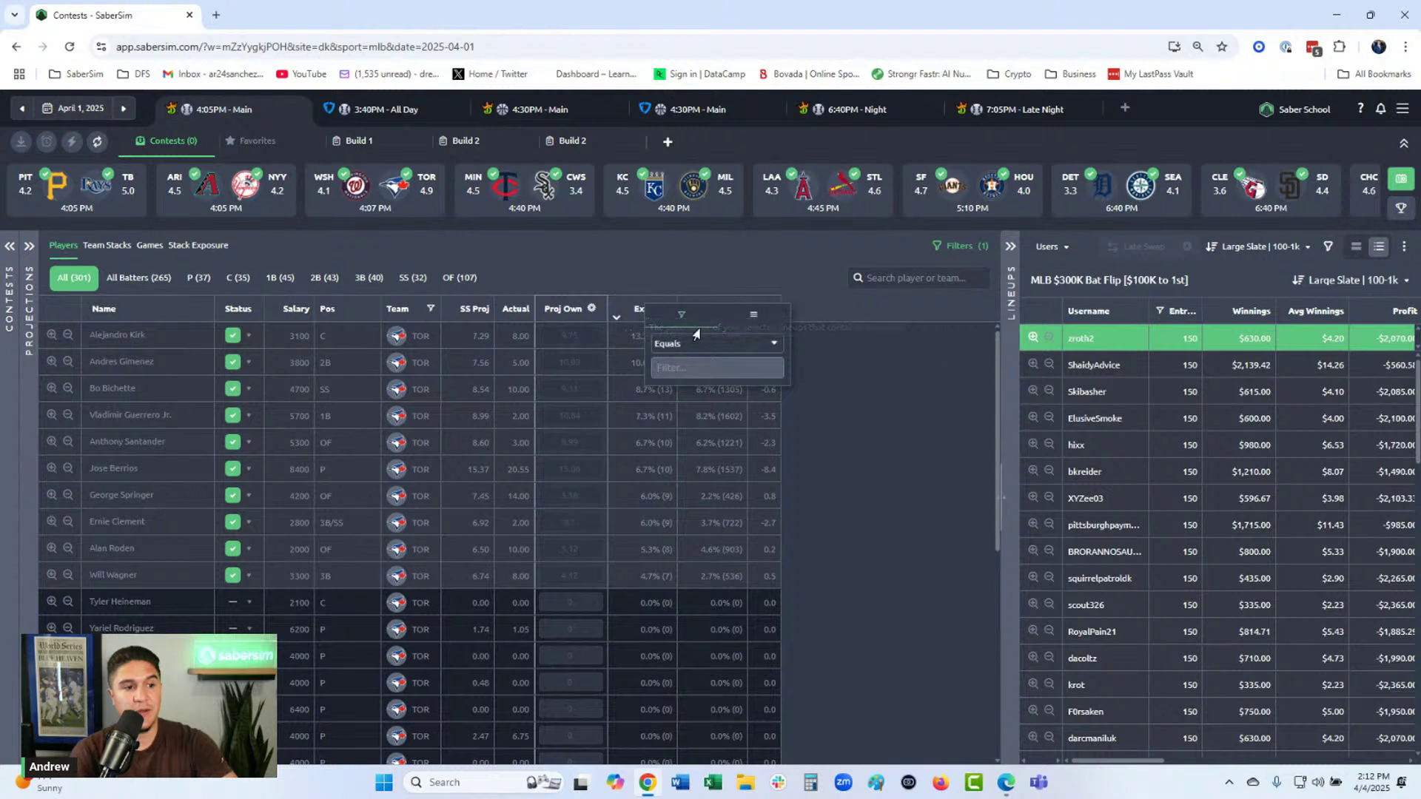
click(751, 316)
click(696, 342)
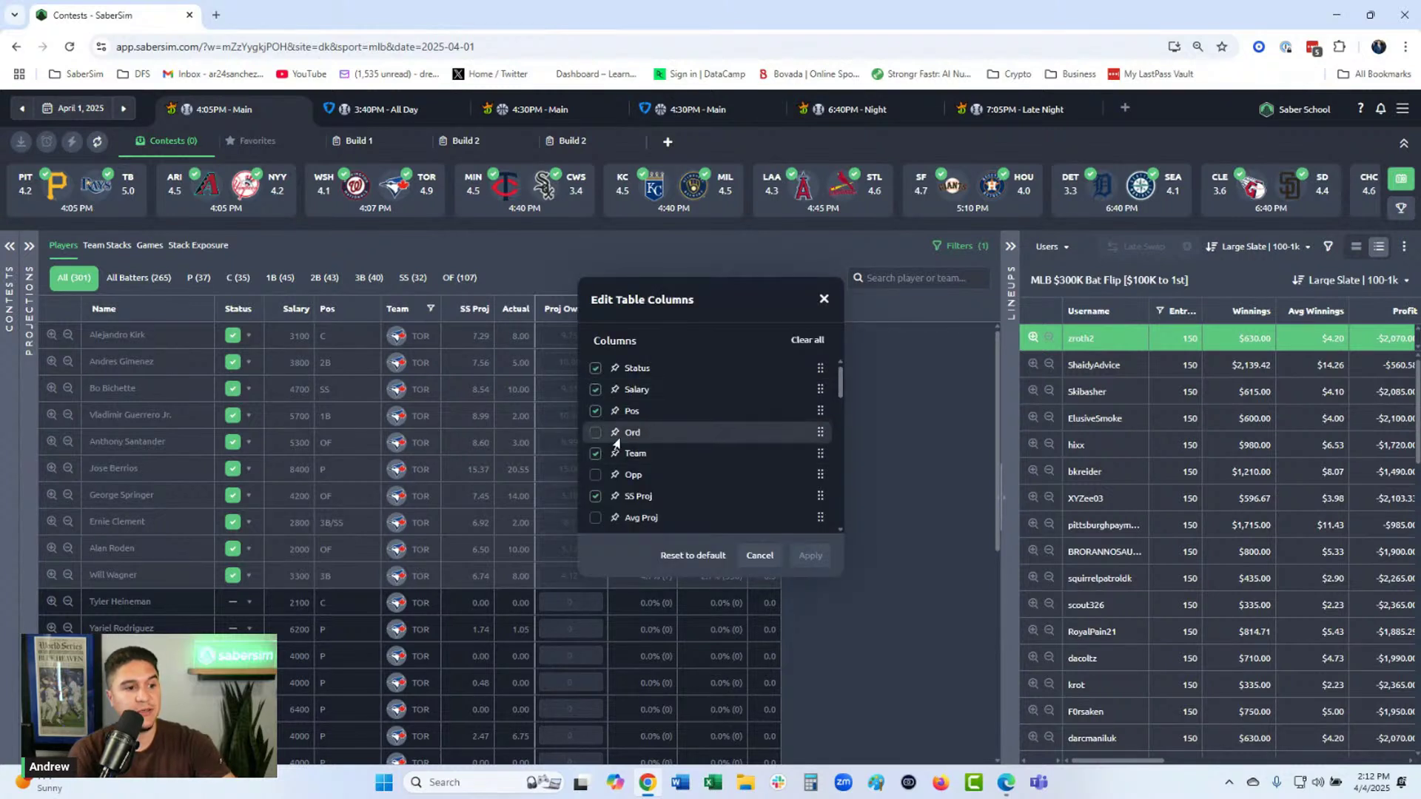
click(596, 433)
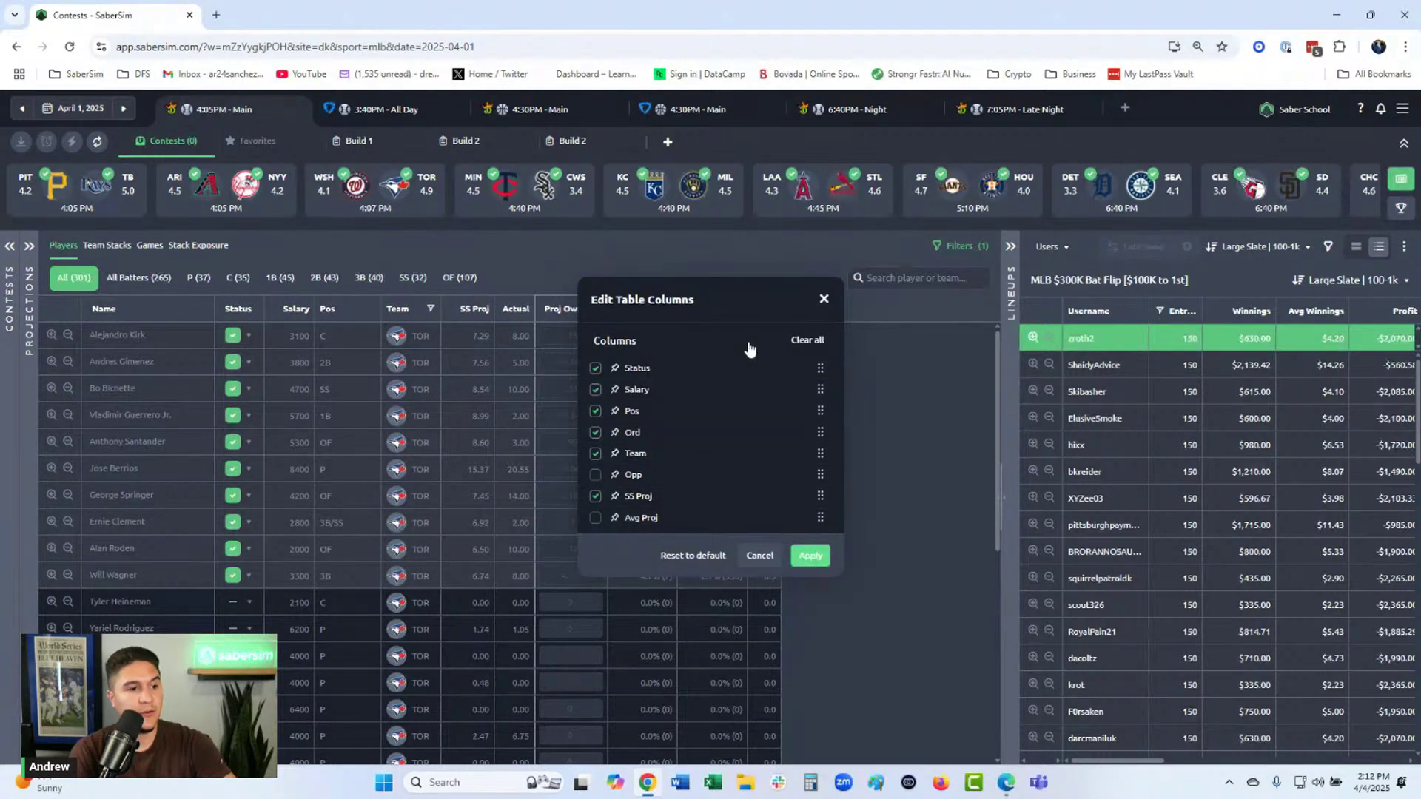
key(Return)
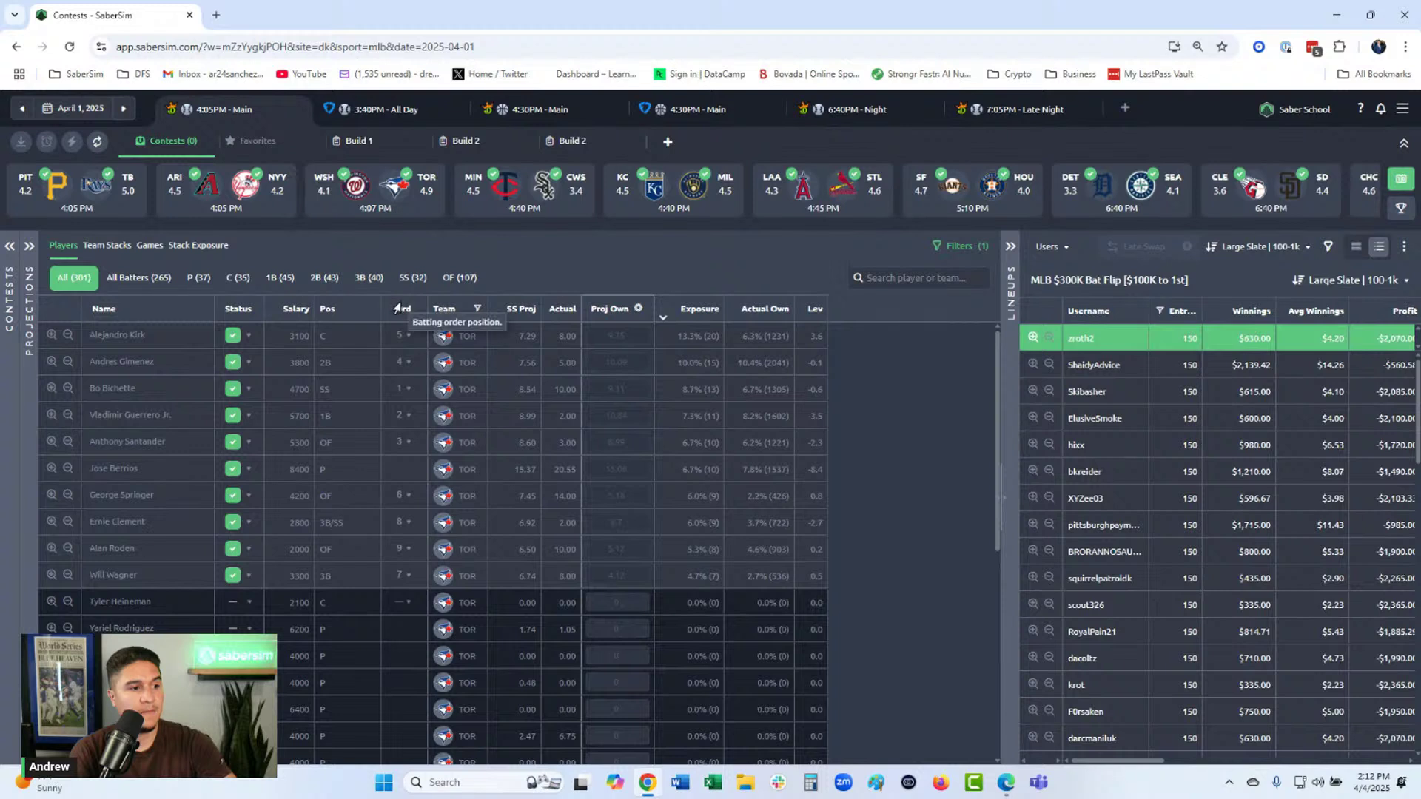
click(397, 307)
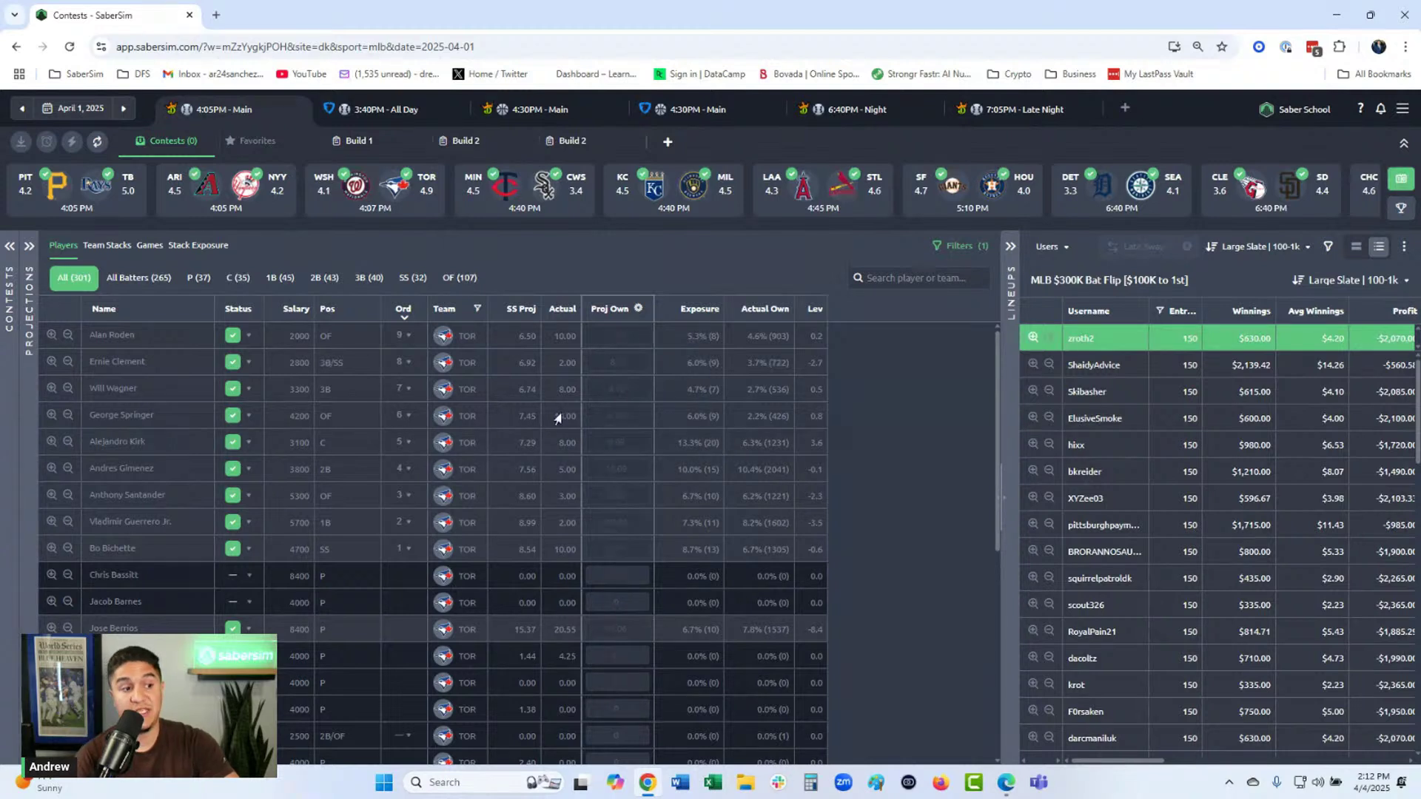
Switch the team filter from TOR to WSH and compare player exposure and leverage across the batting order.
click(458, 318)
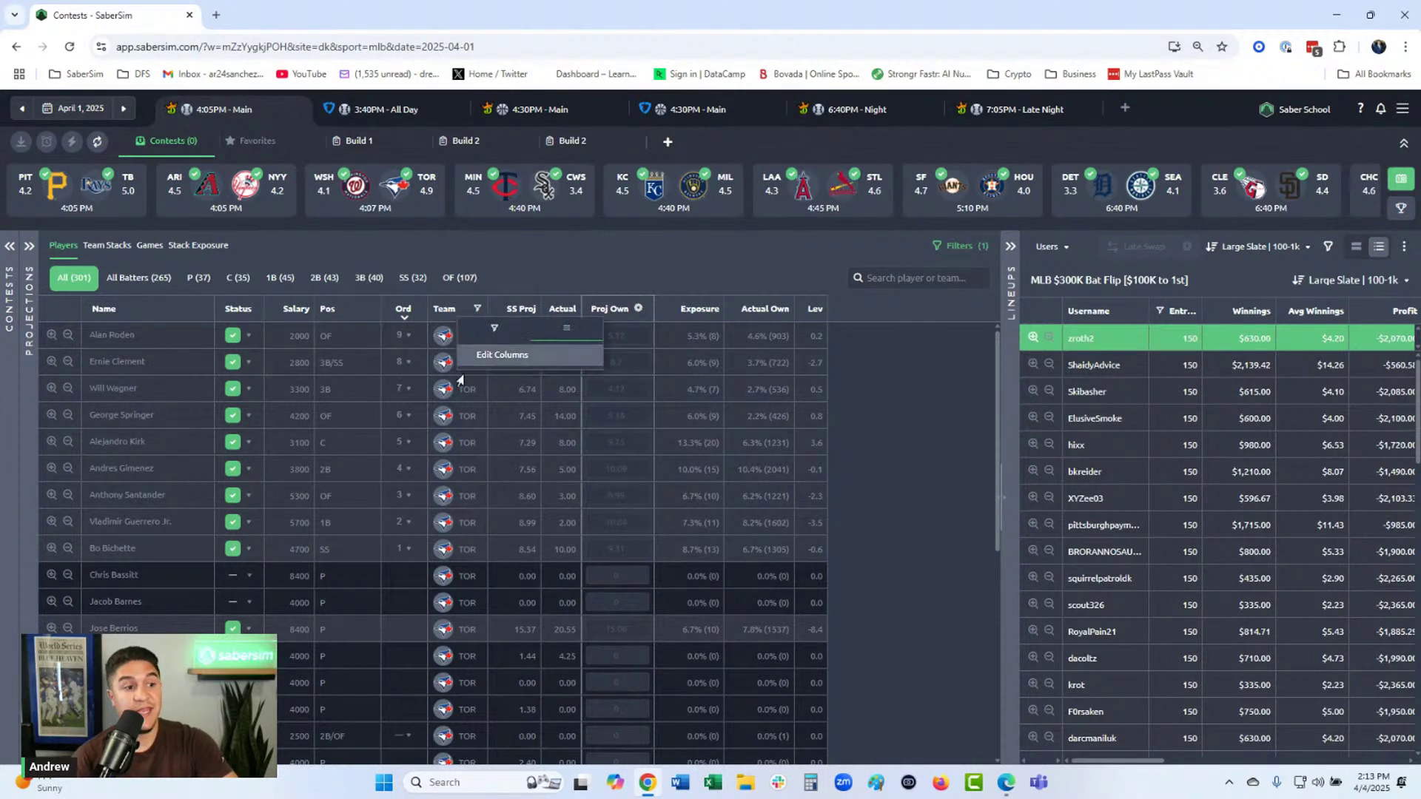
click(494, 330)
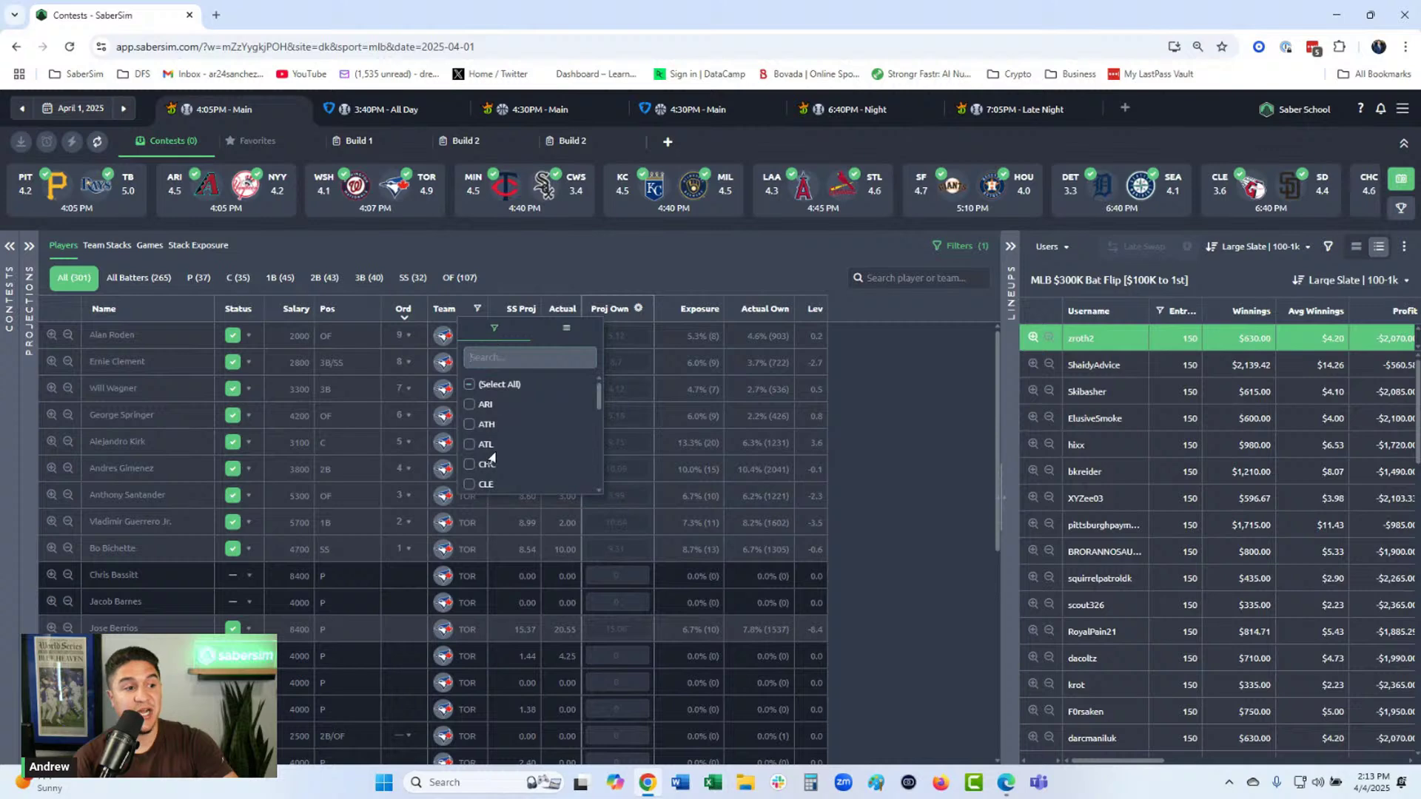
scroll(492, 459, down, 5)
click(469, 464)
click(469, 484)
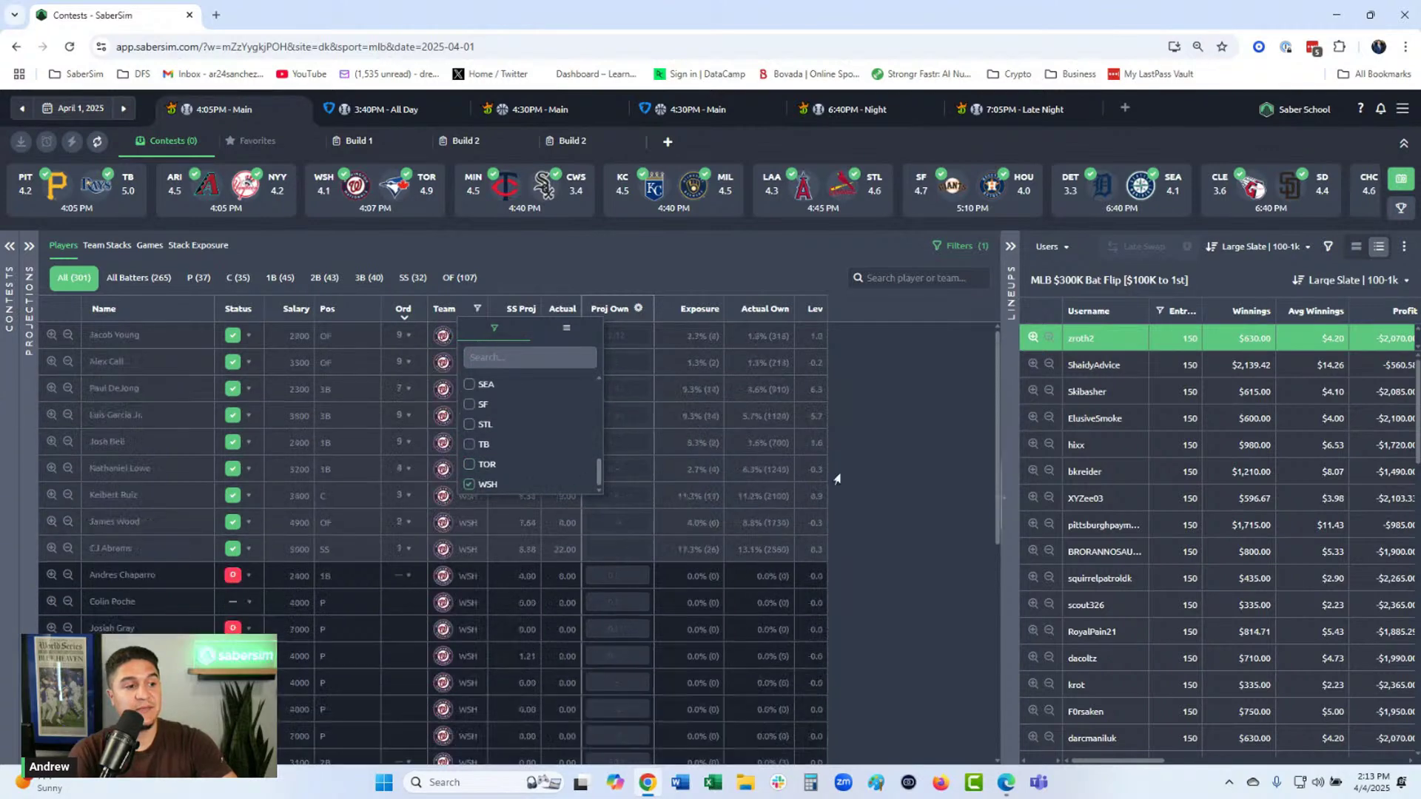
click(891, 472)
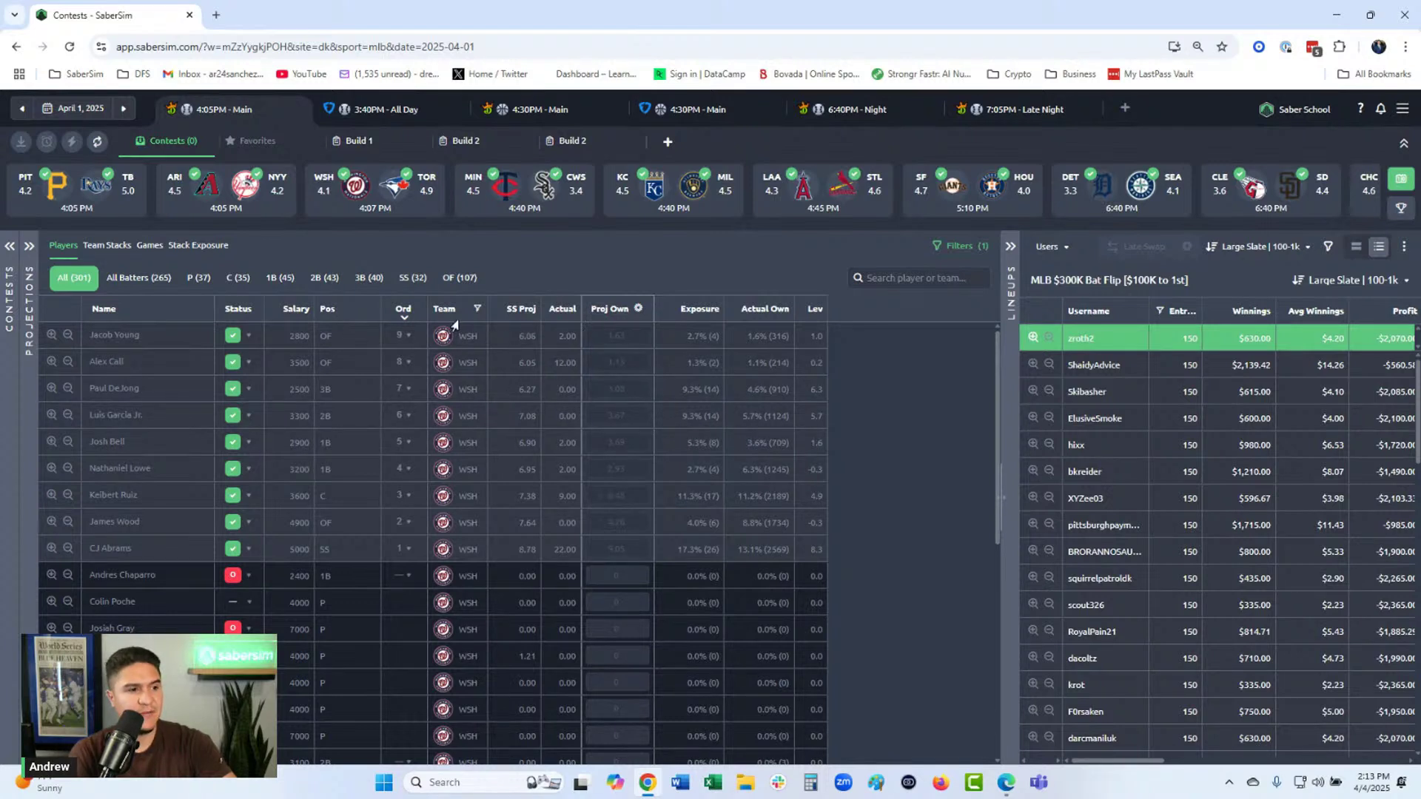
Switch the team filter from WSH to SF and review those players' exposure and leverage.
click(477, 309)
scroll(518, 429, down, 5)
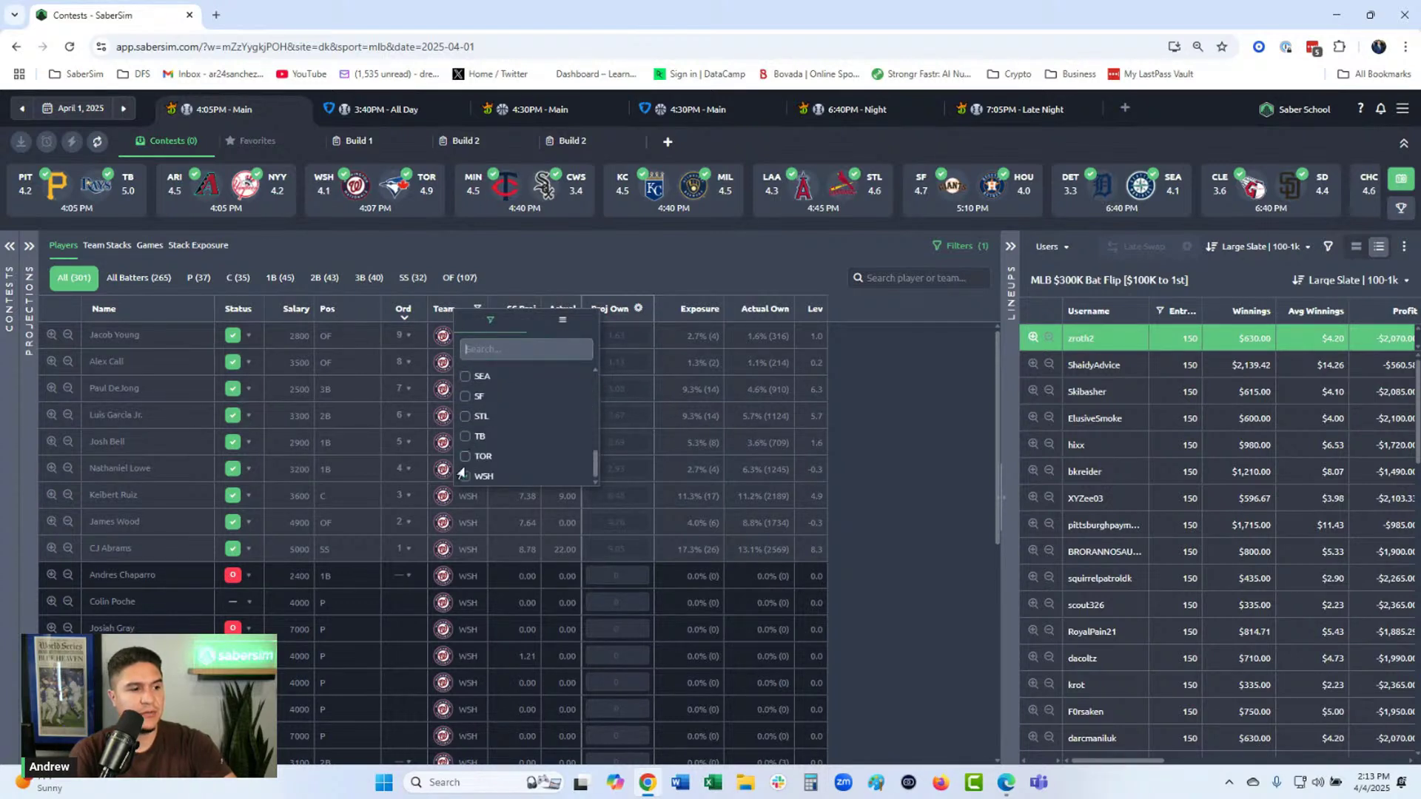
click(465, 397)
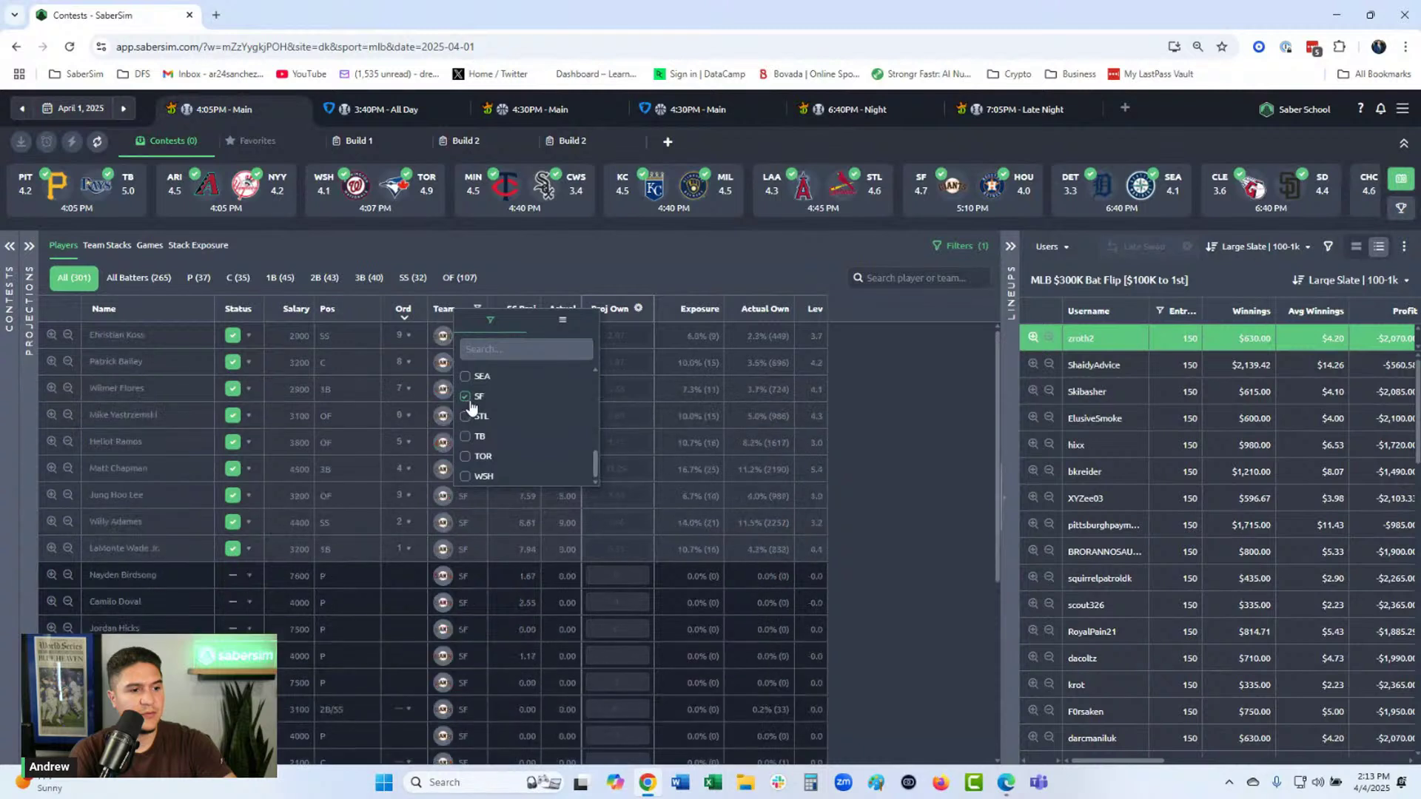
click(868, 442)
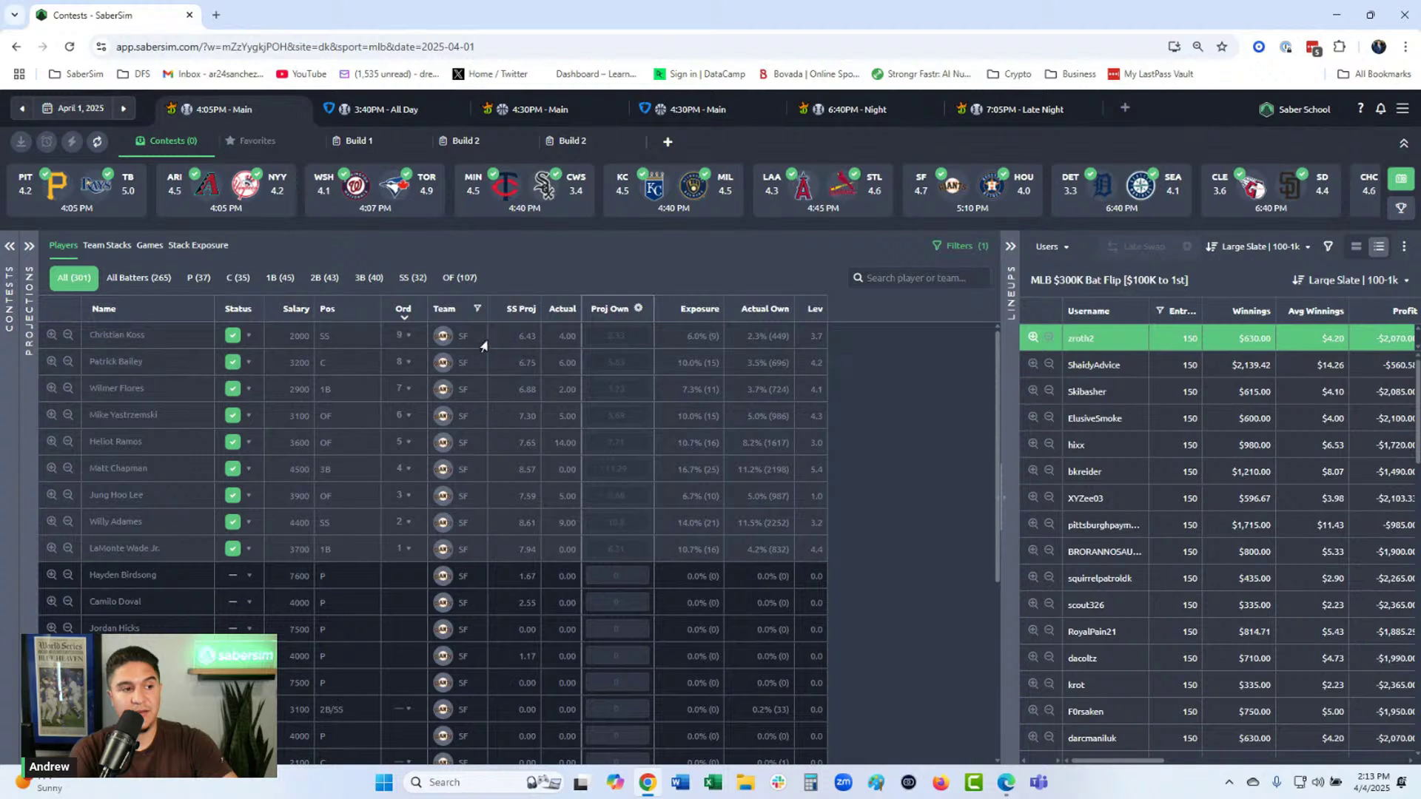
Recheck the team stacks by lineup exposure, and list all batters from every team by exposure, highest first, to review their leverage.
click(106, 247)
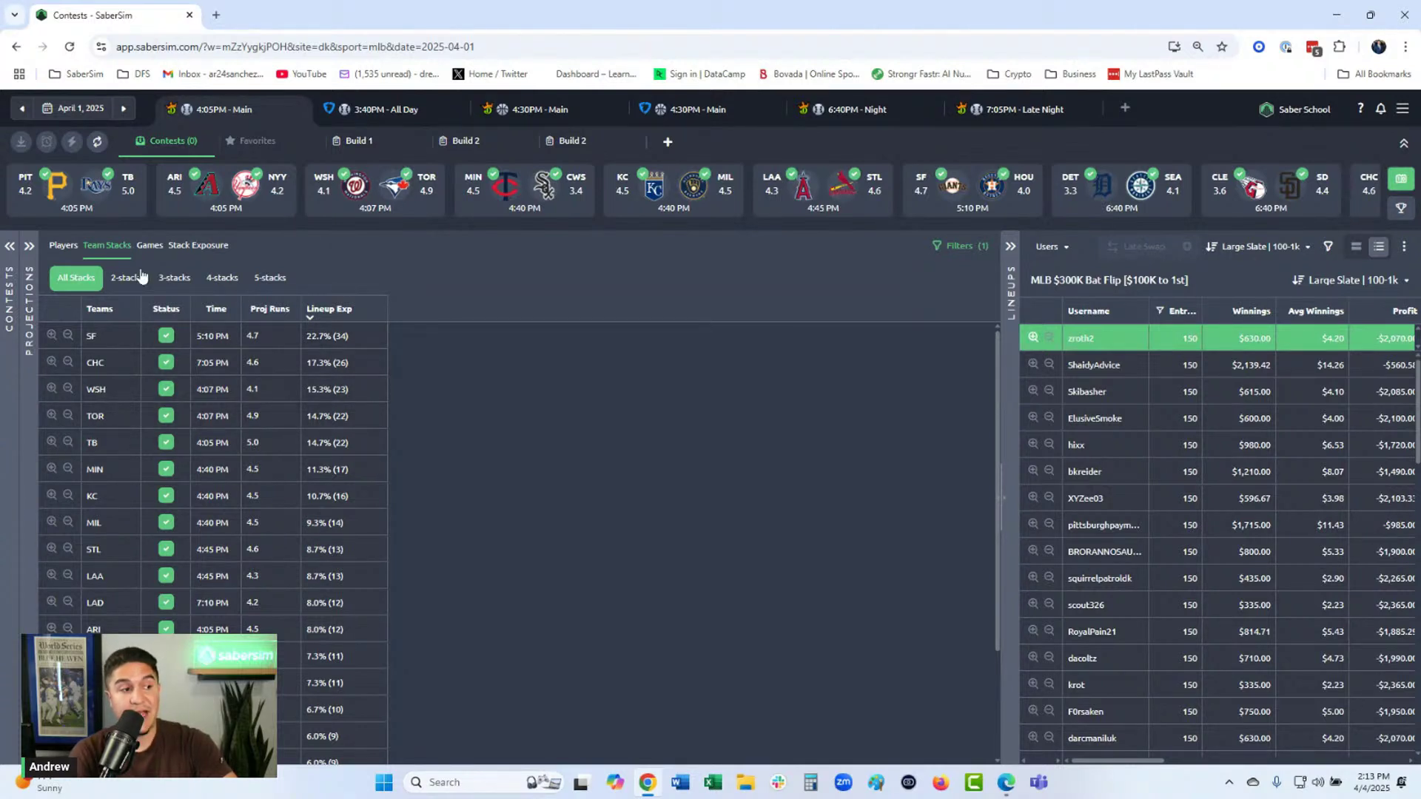
click(68, 247)
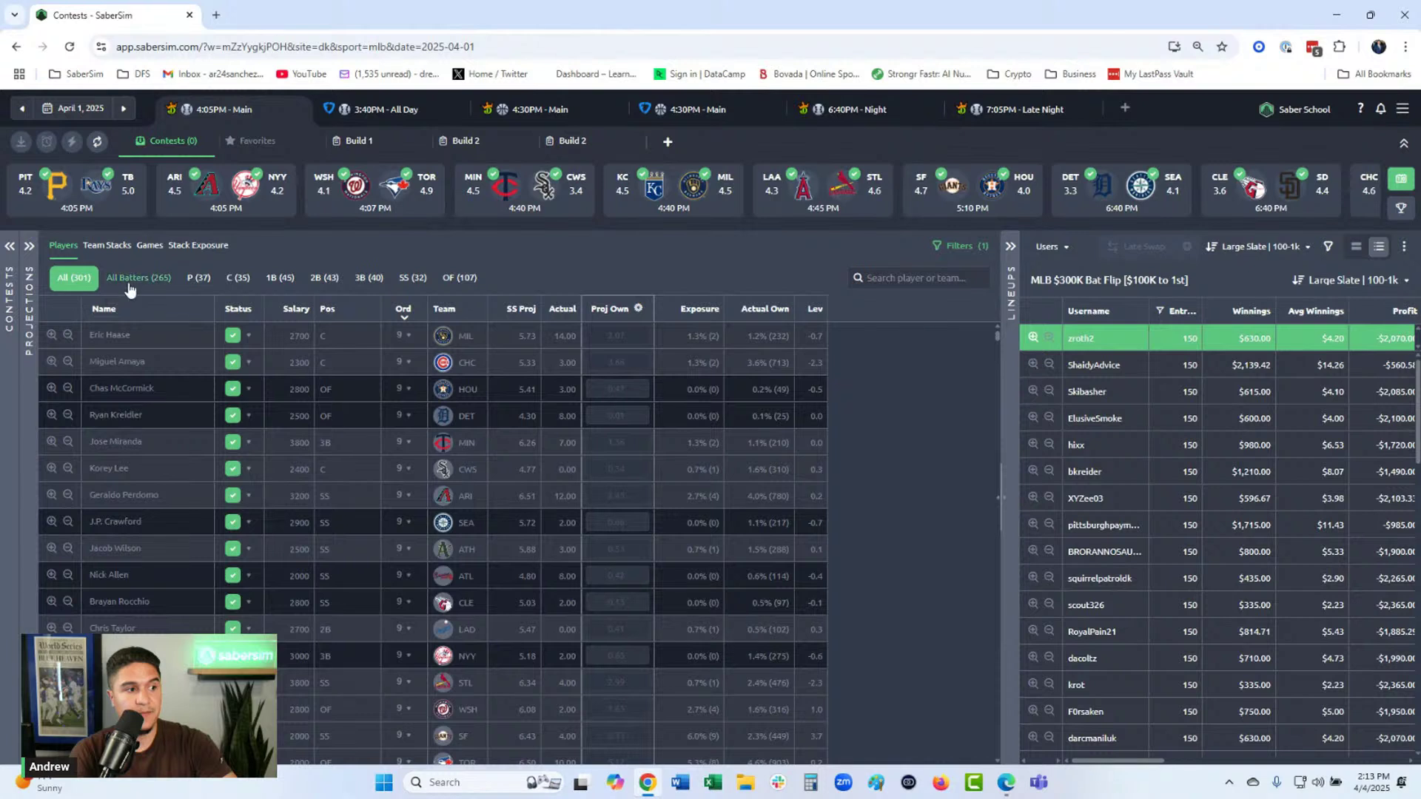
click(130, 289)
click(694, 311)
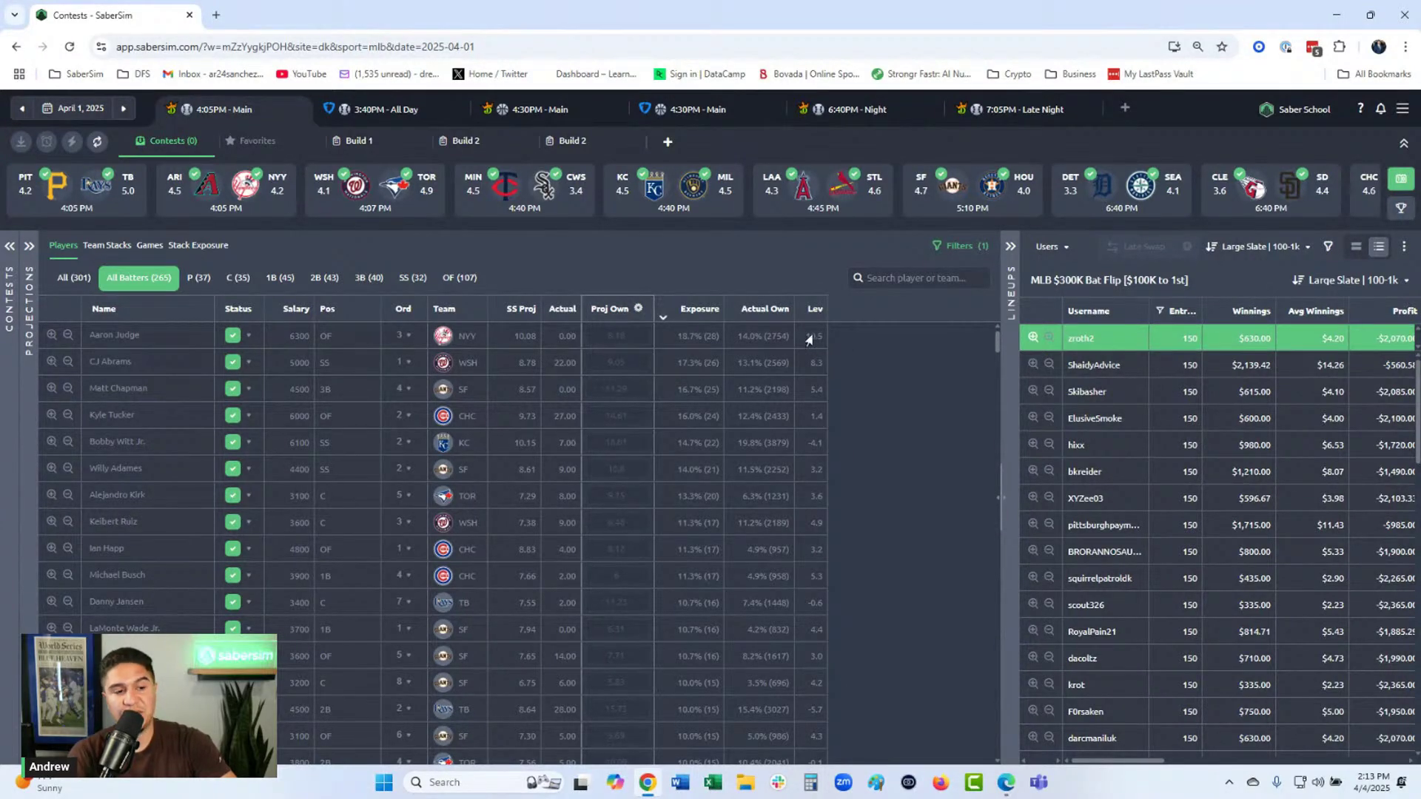
scroll(803, 518, down, 2)
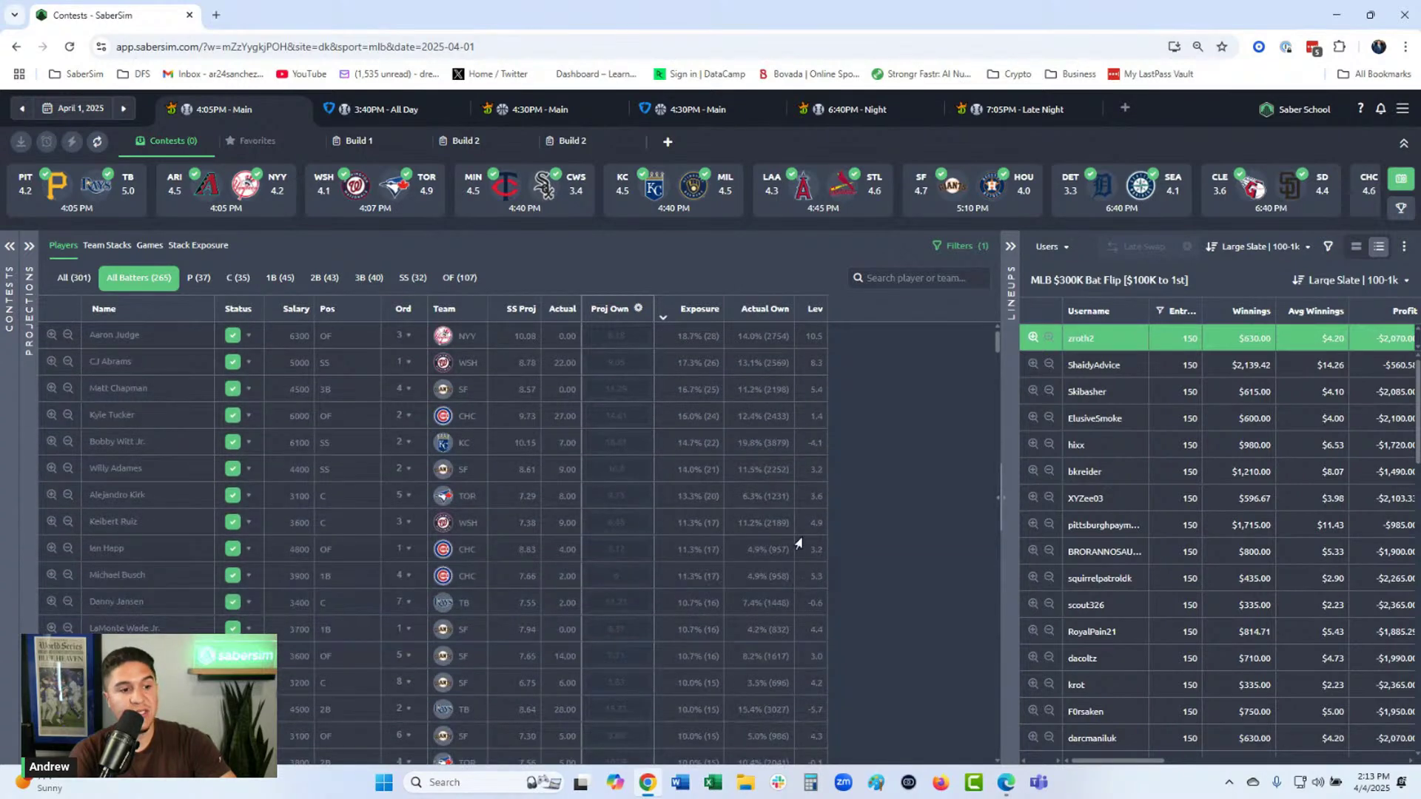
scroll(815, 492, down, 5)
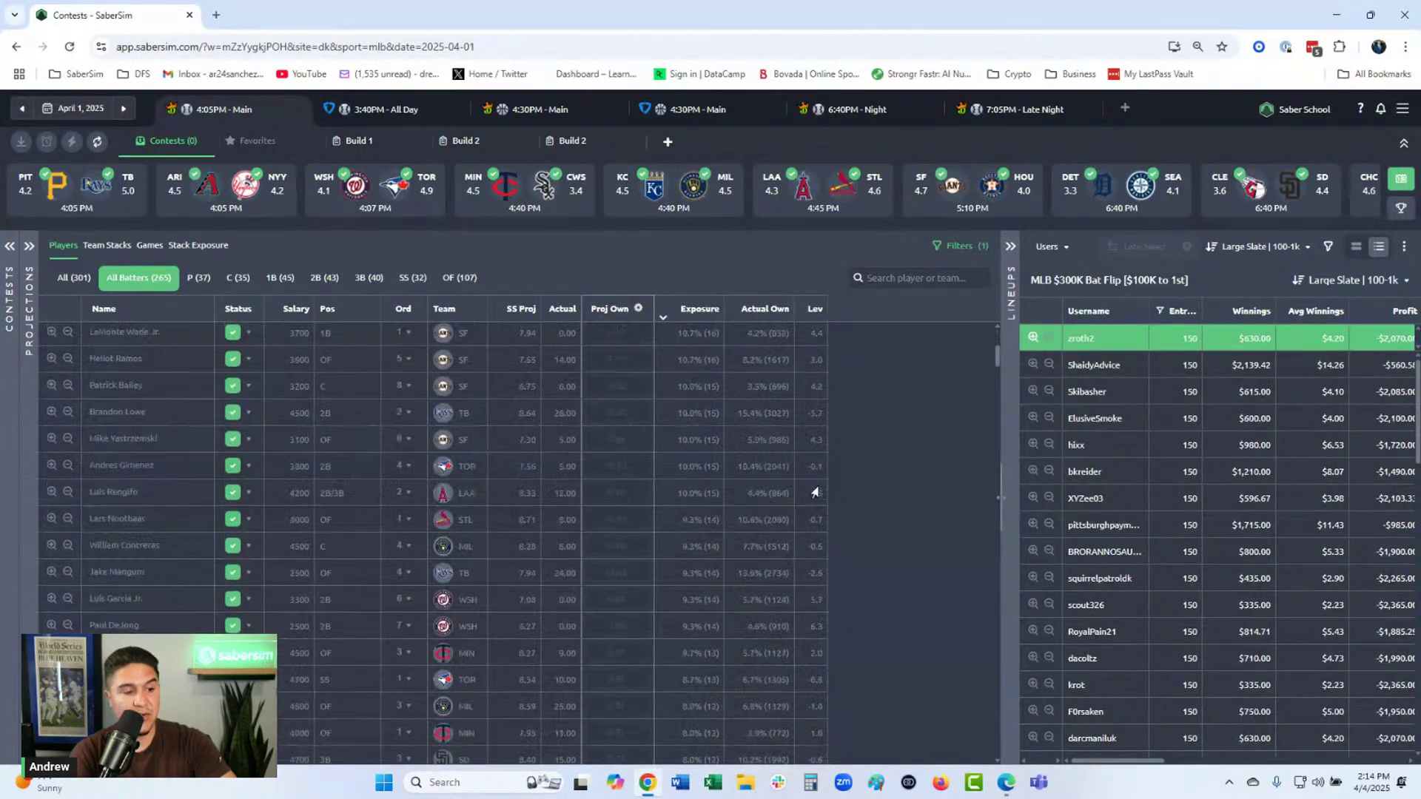
scroll(815, 492, down, 3)
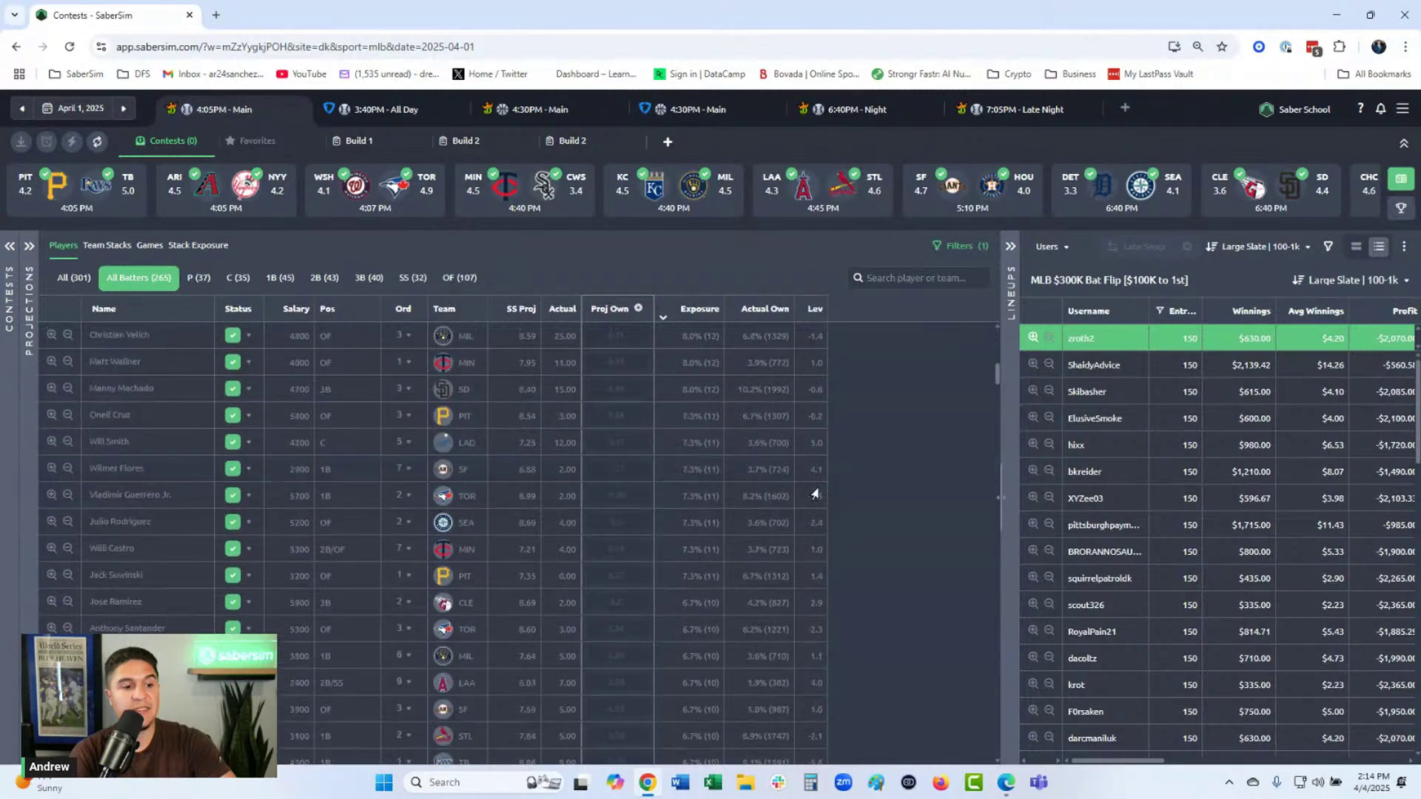
Examine the batters' leverage down the exposure list, and sort all batters by leverage in both directions to compare the extremes.
scroll(815, 494, down, 4)
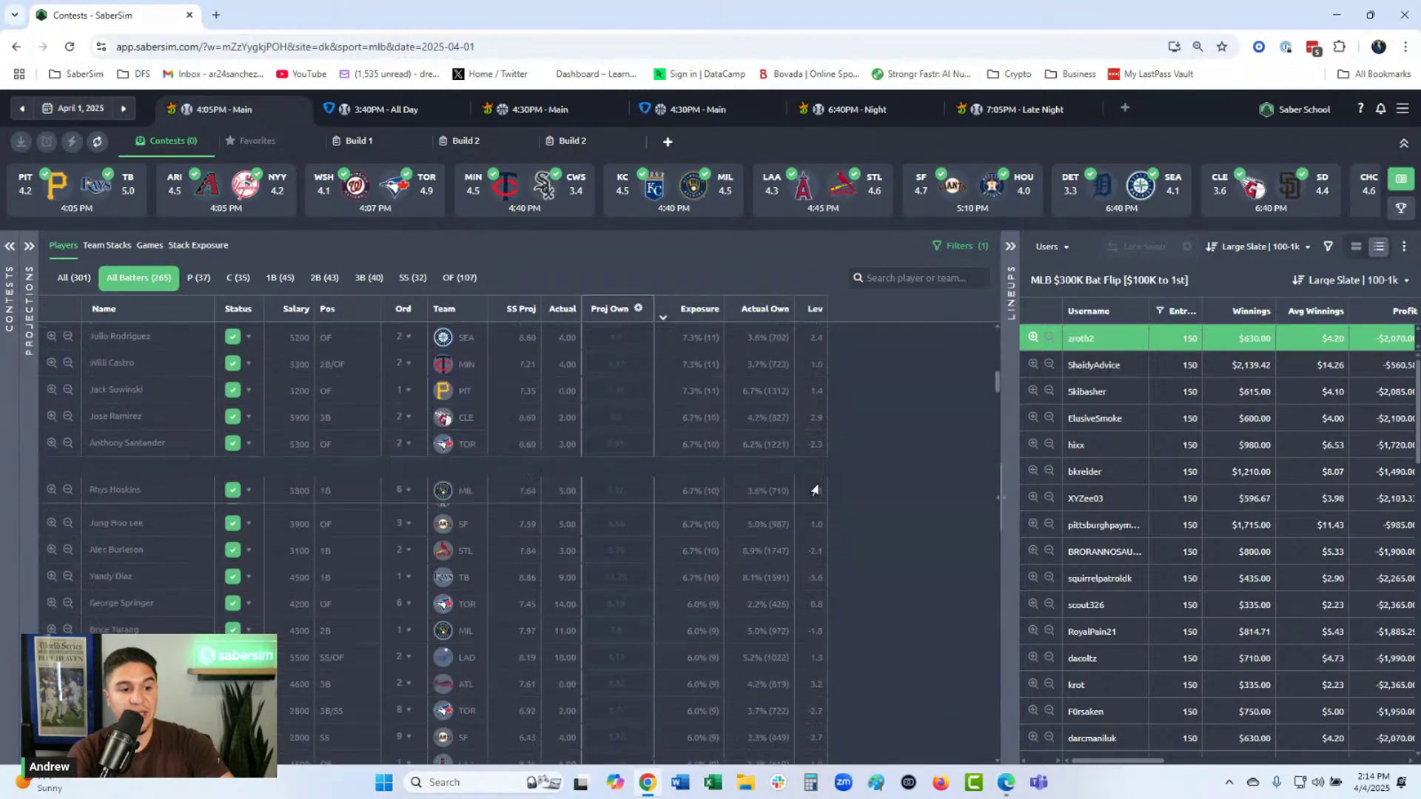
scroll(815, 490, down, 5)
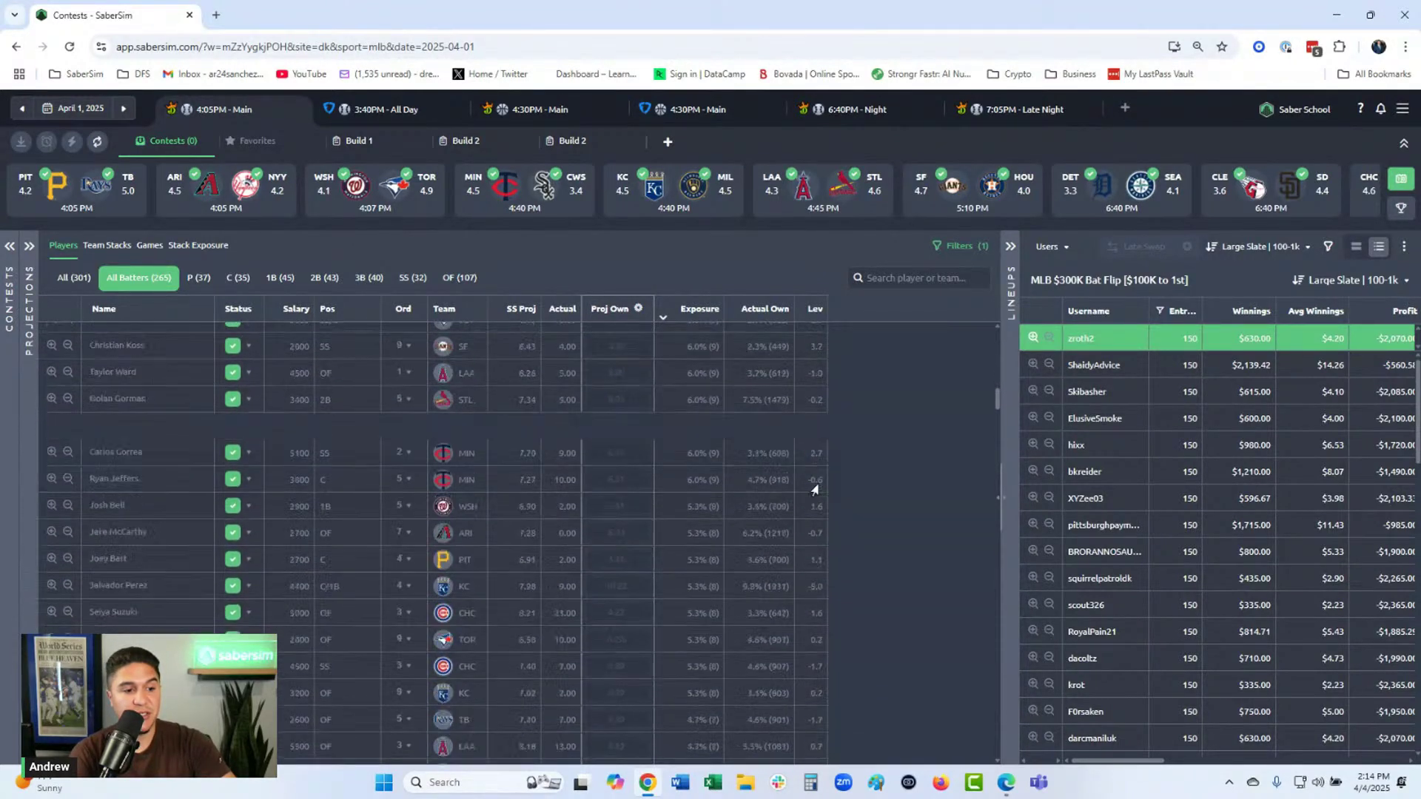
scroll(815, 490, down, 5)
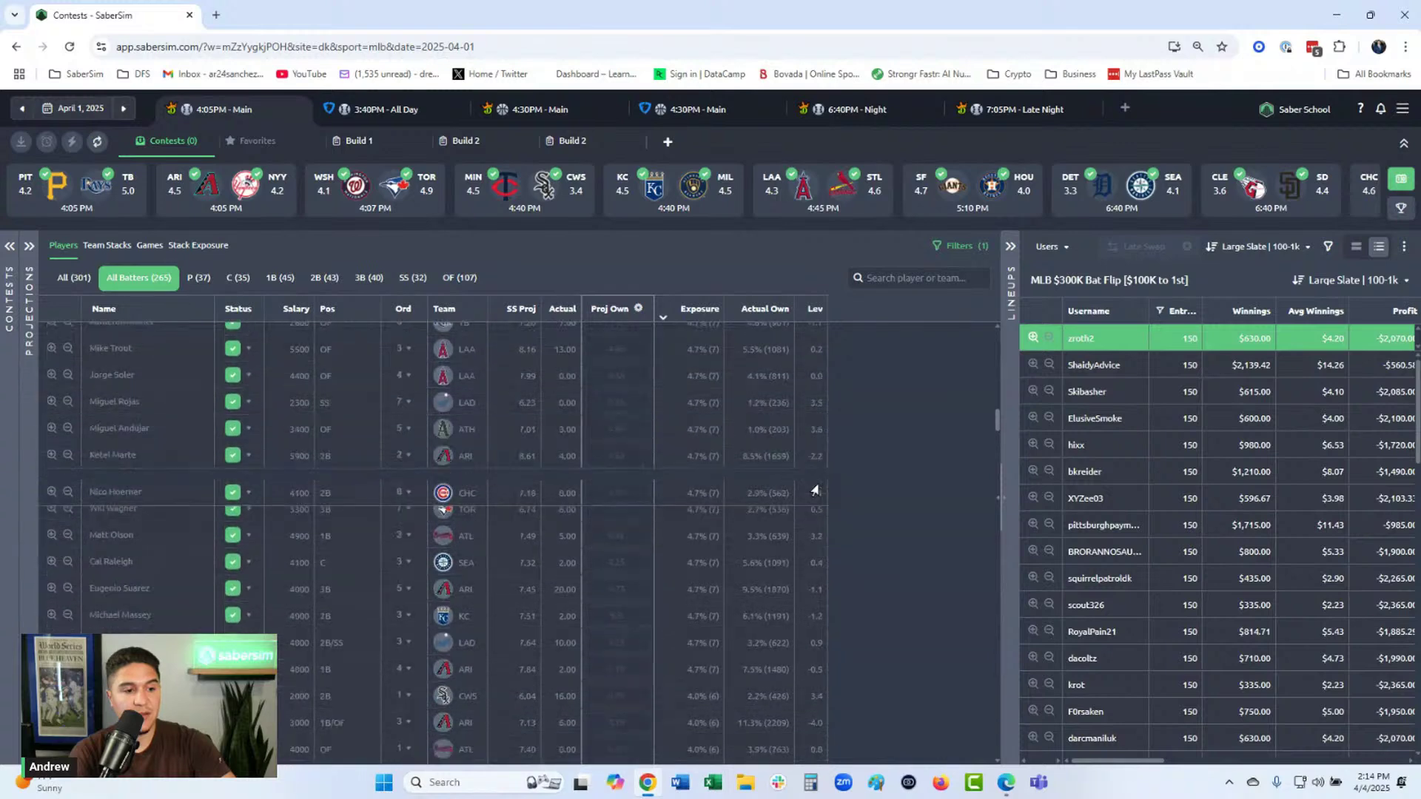
scroll(815, 481, down, 2)
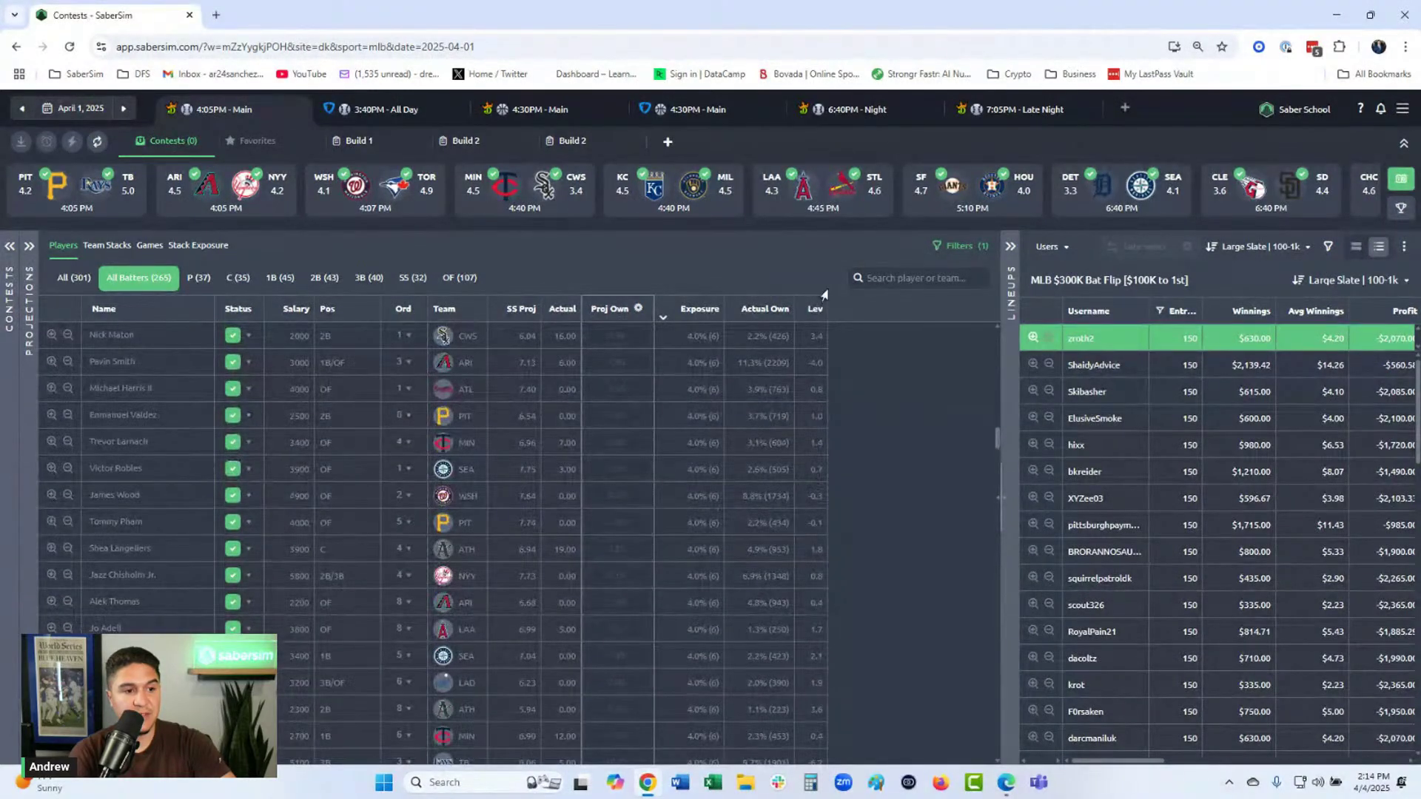
scroll(786, 448, up, 12)
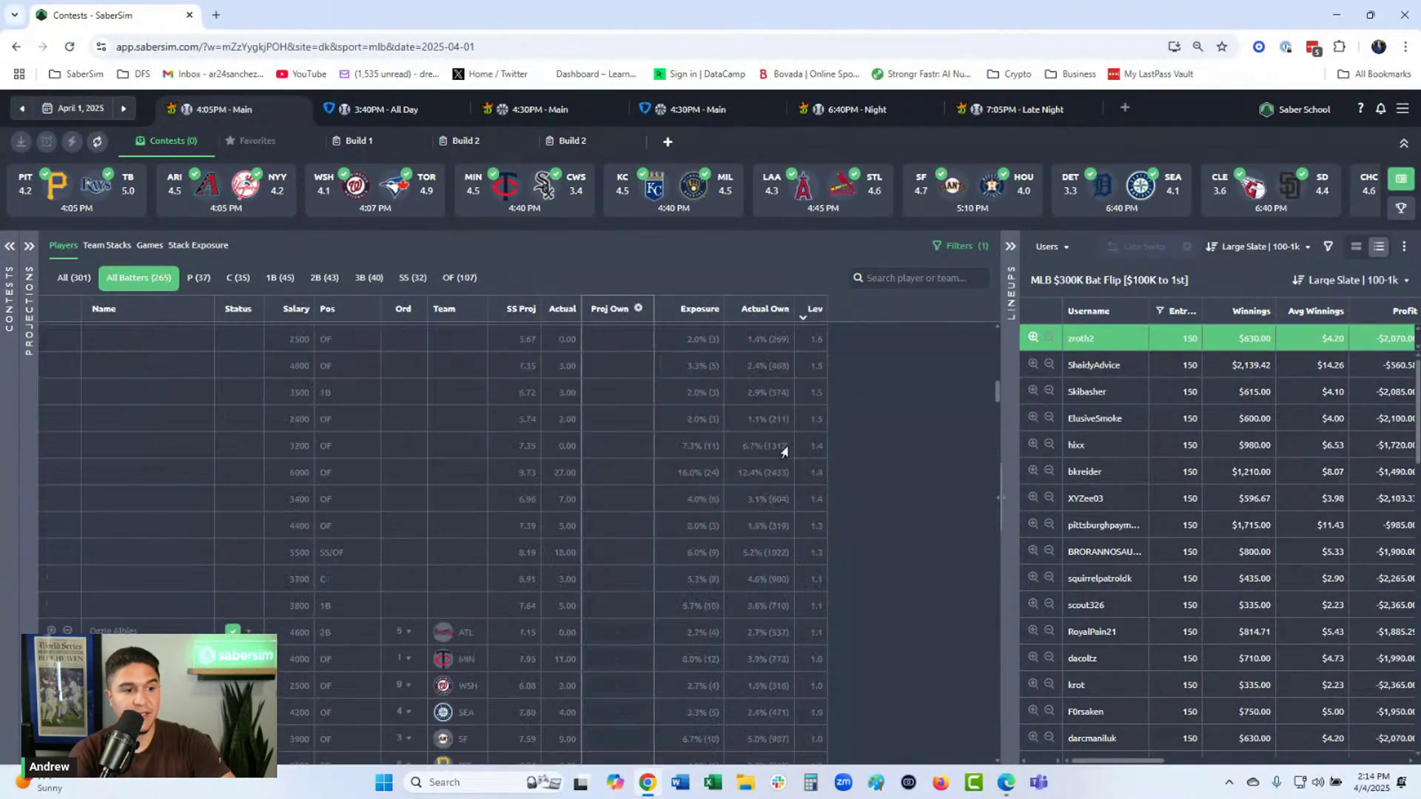
click(806, 318)
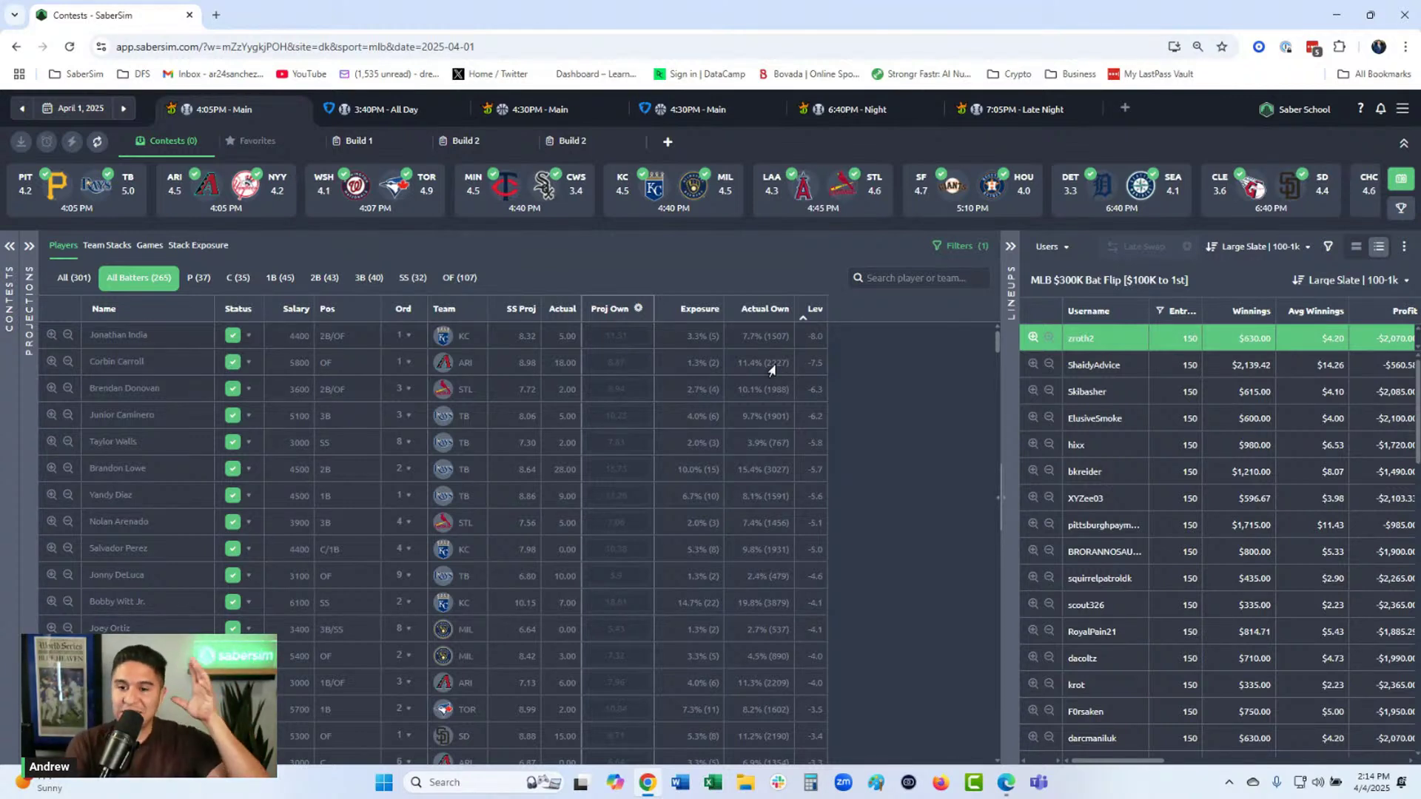
click(816, 311)
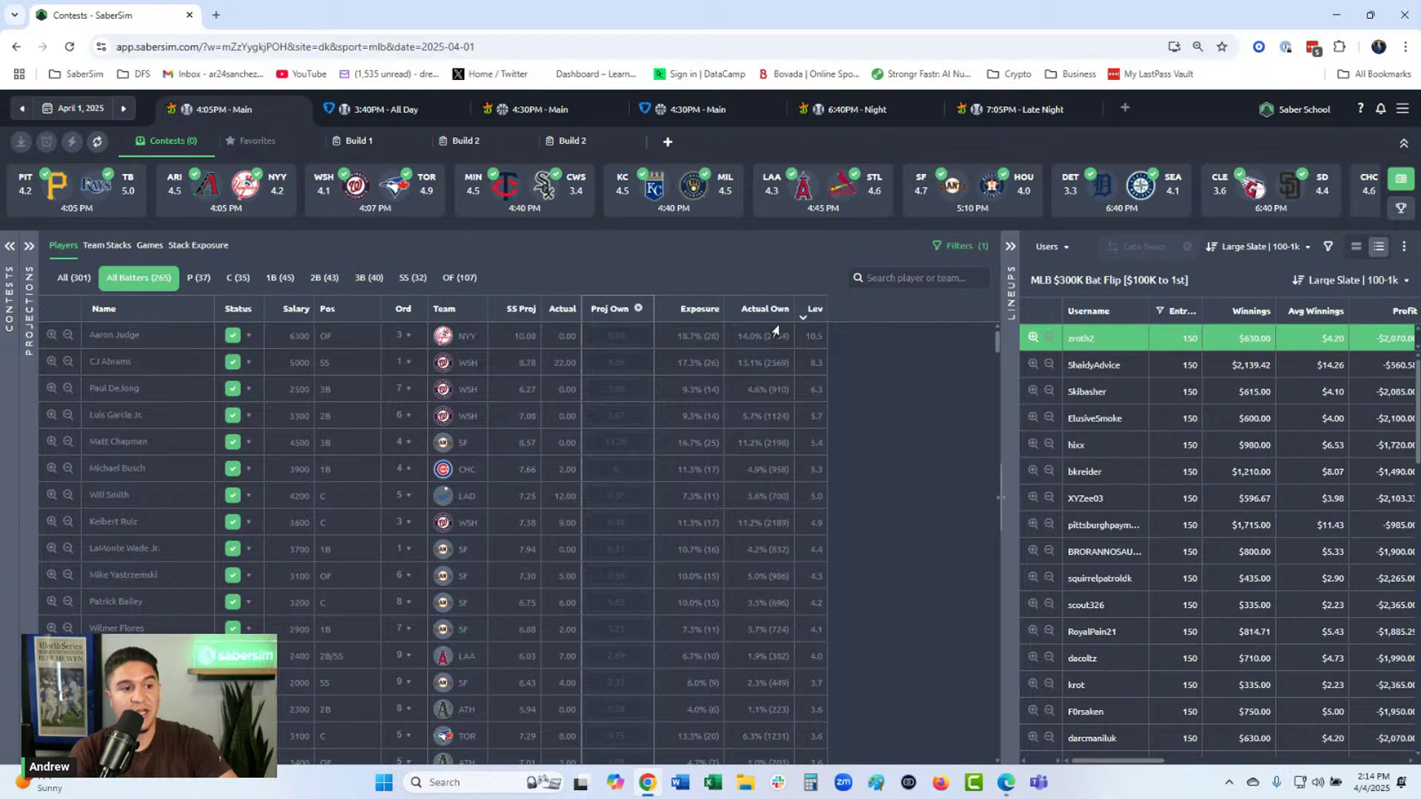
Sort the batters by exposure, highest first, and recheck the lineup exposure of every team stack against the player list.
click(693, 316)
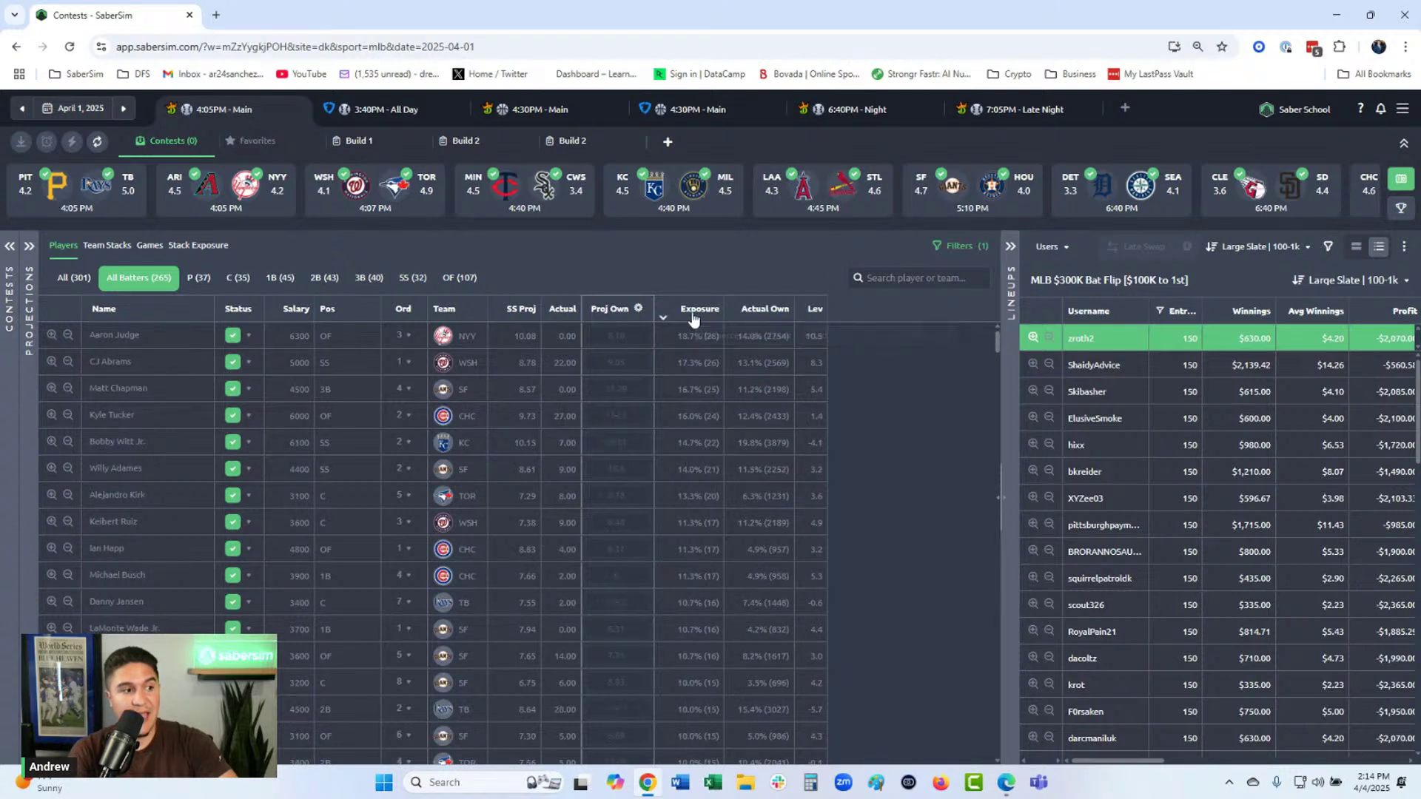
click(104, 245)
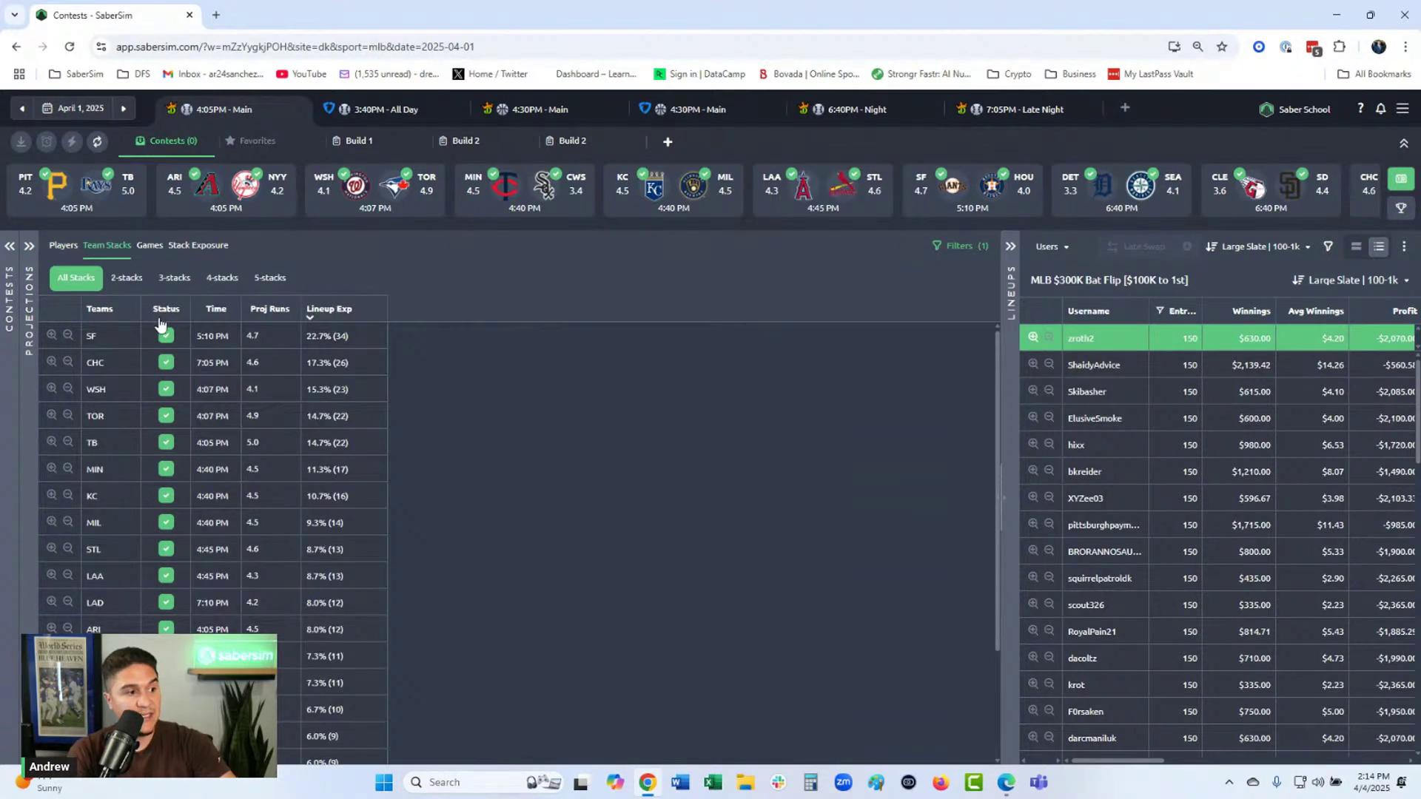
scroll(280, 589, down, 2)
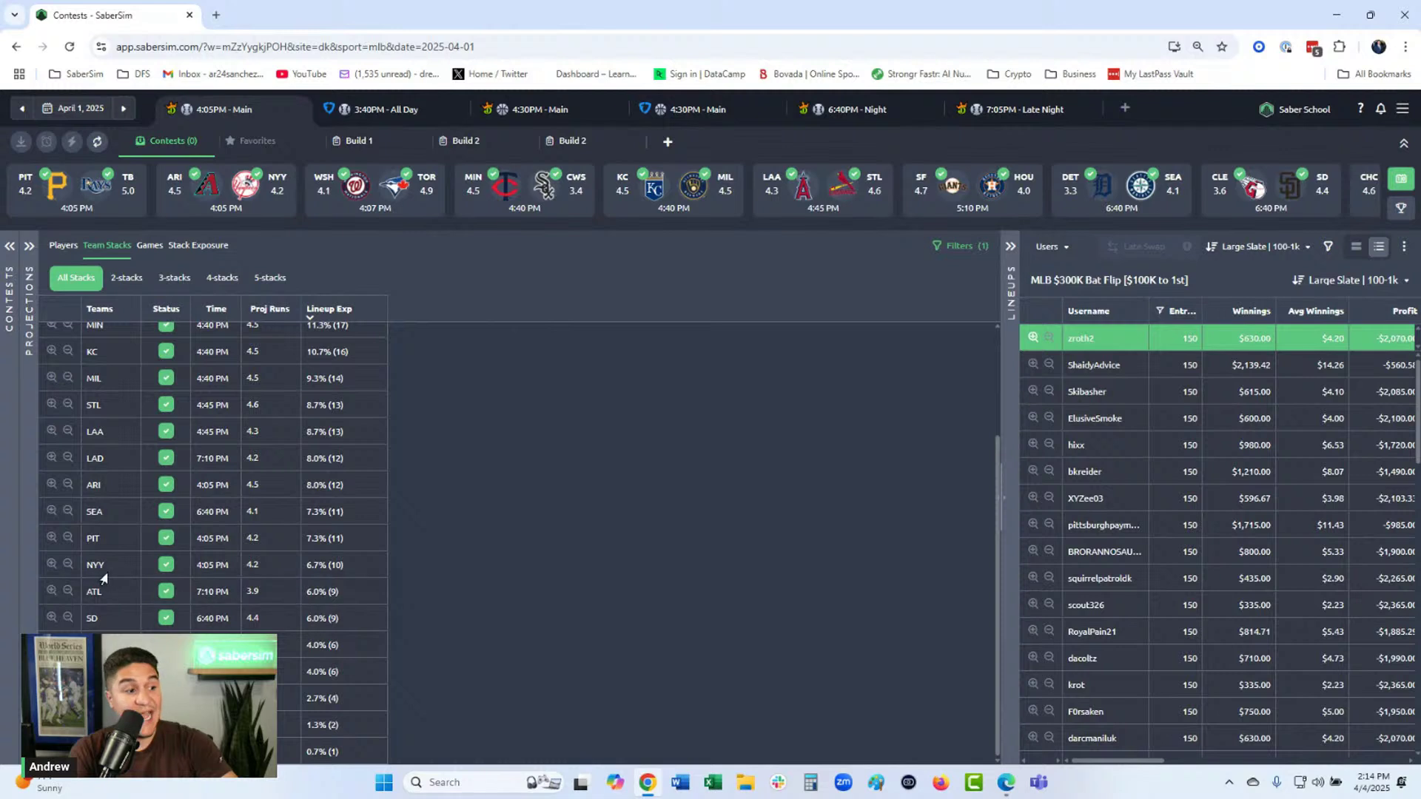
scroll(315, 572, up, 2)
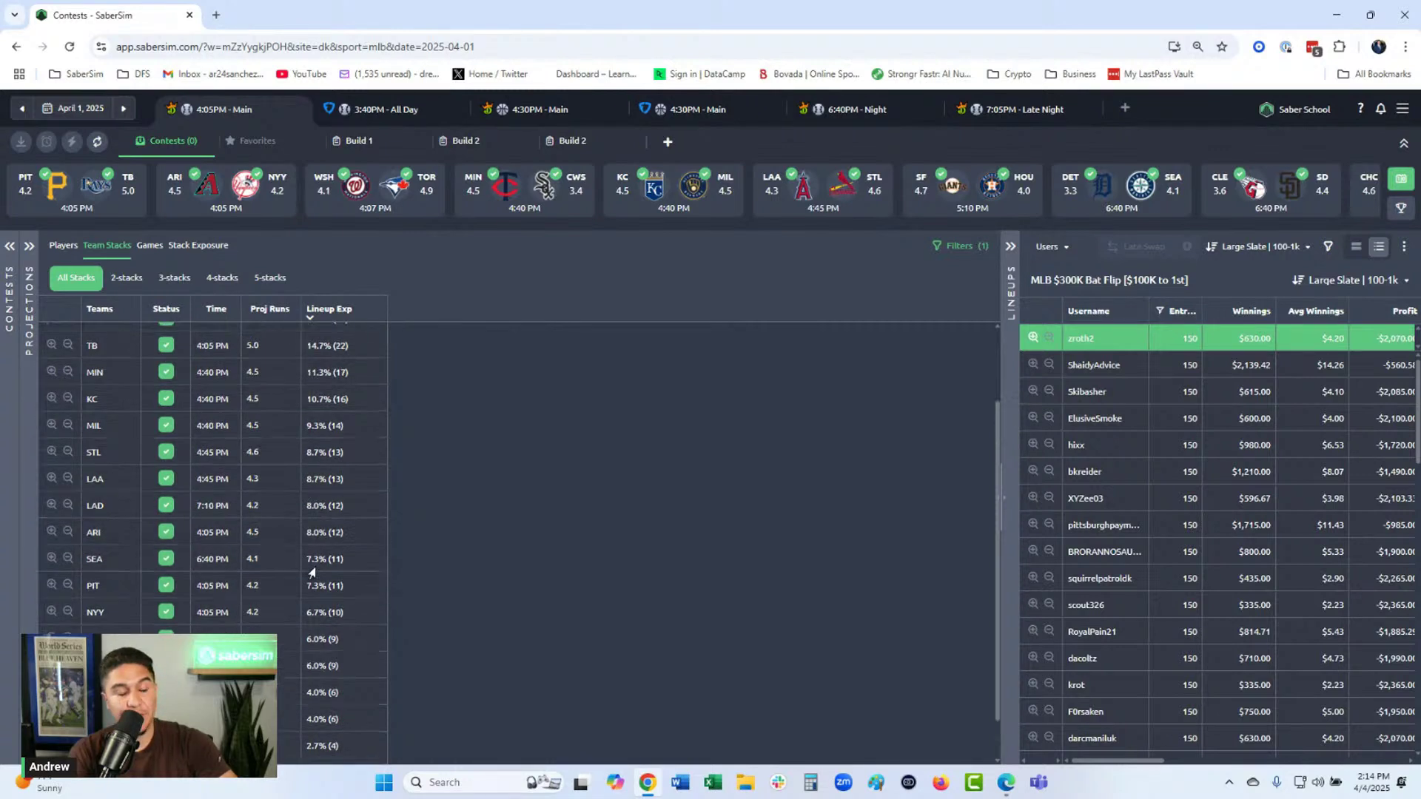
click(64, 247)
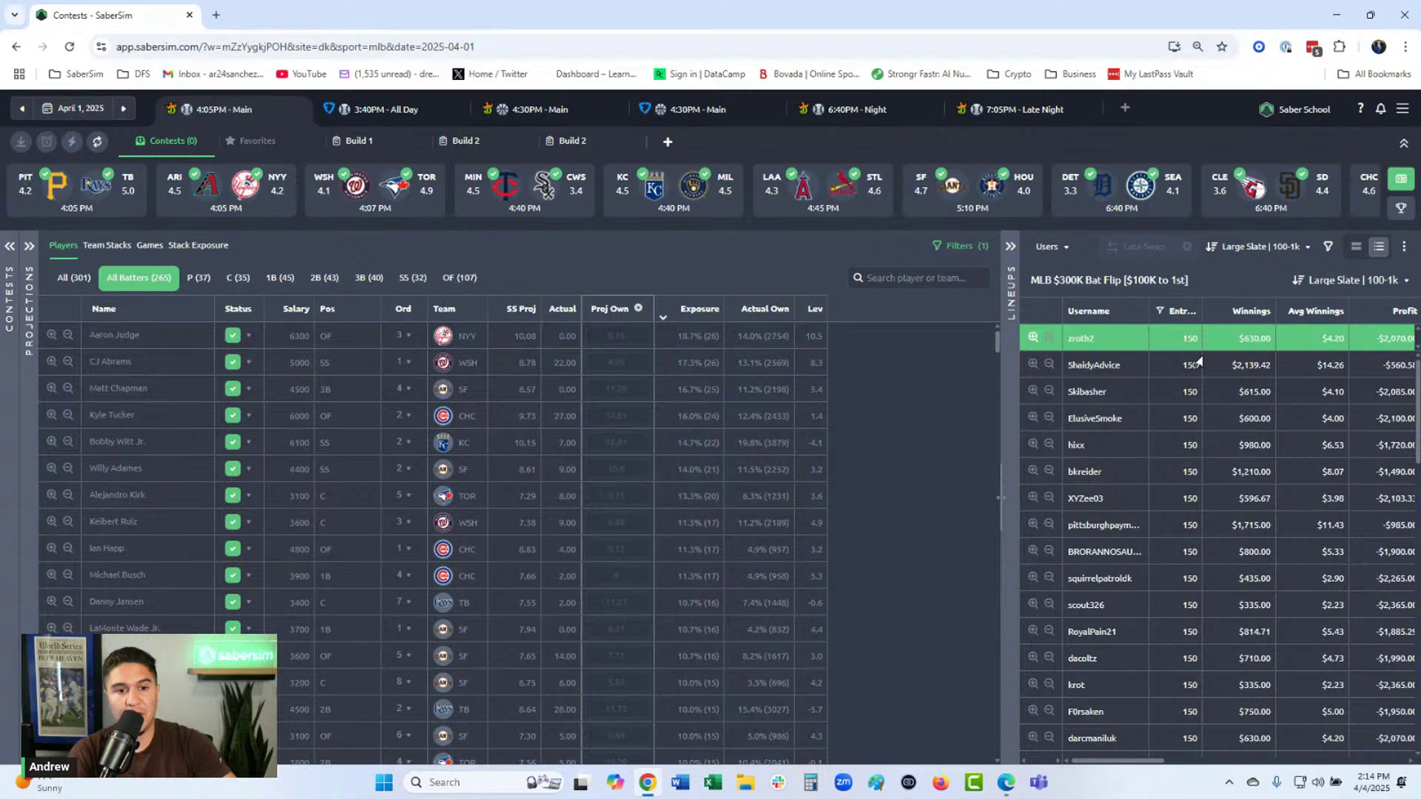
List only the pitchers by actual ownership, highest first, and add the Value column to the Players table.
click(191, 280)
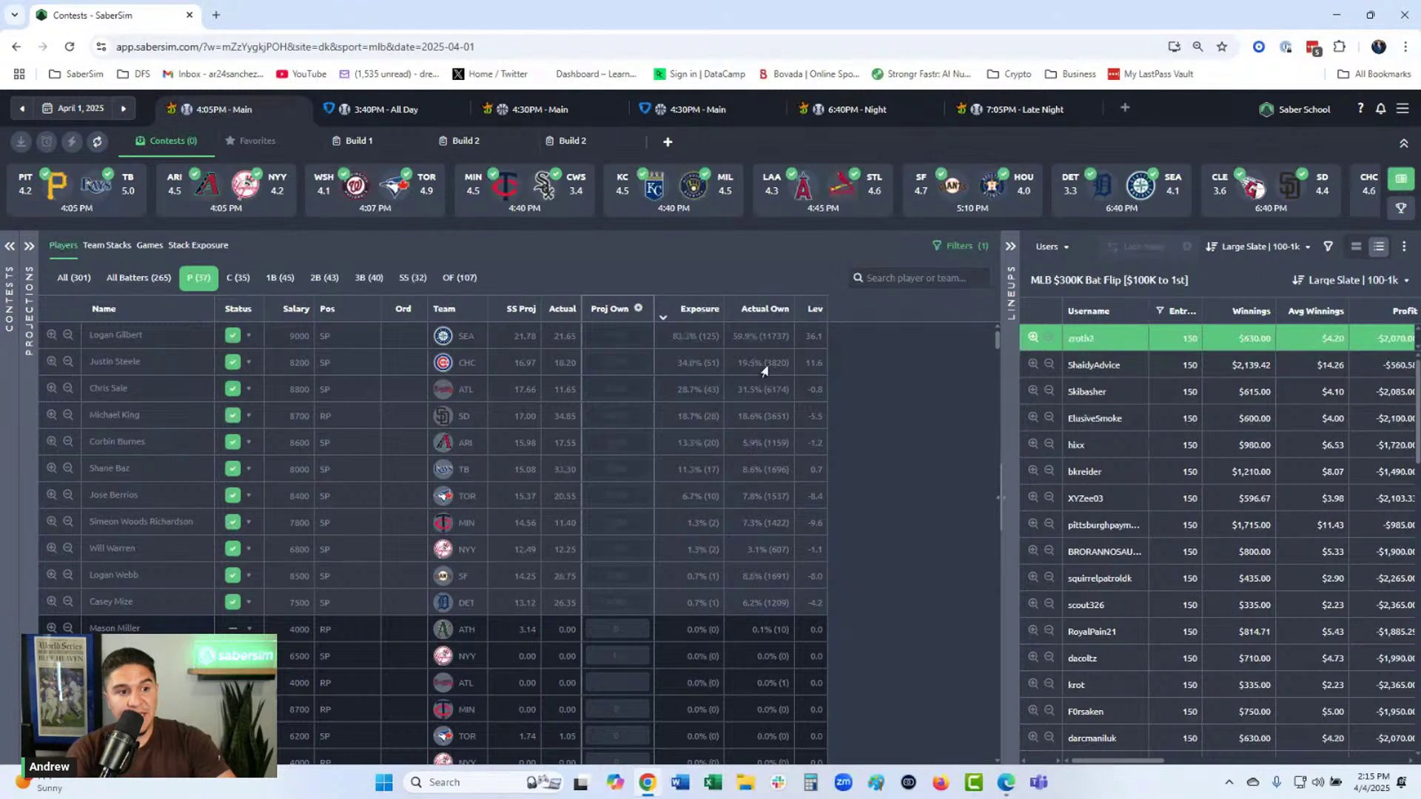
click(756, 317)
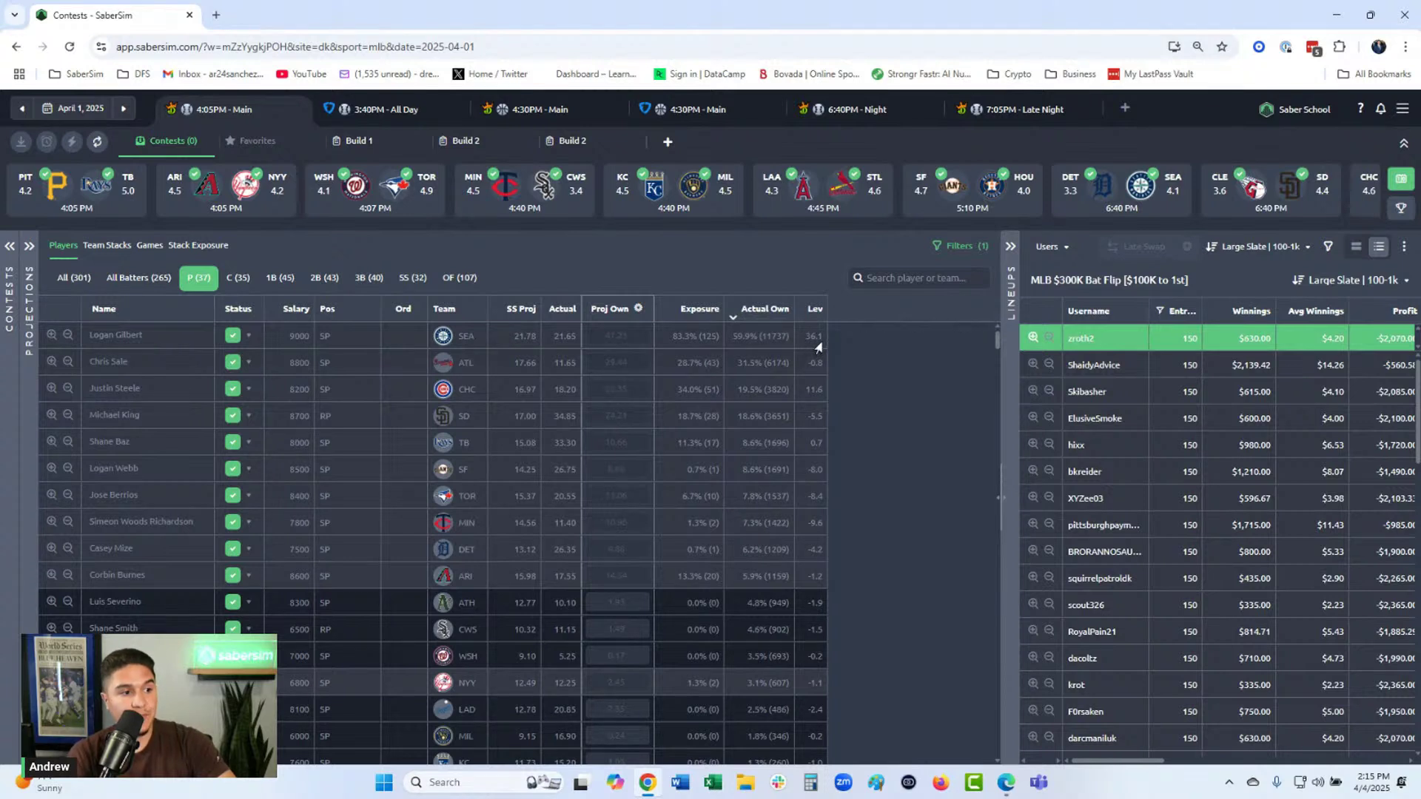
click(712, 322)
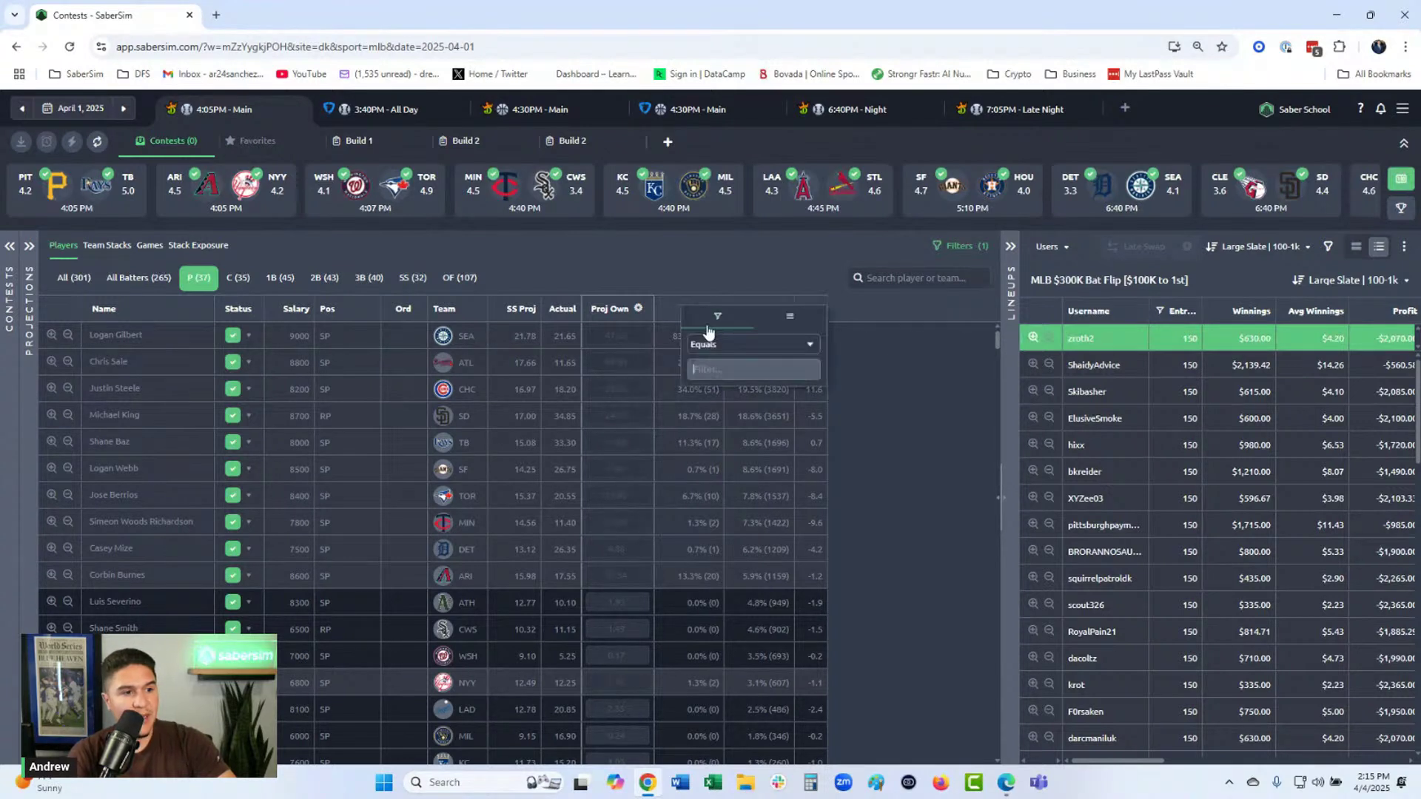
click(787, 317)
click(729, 345)
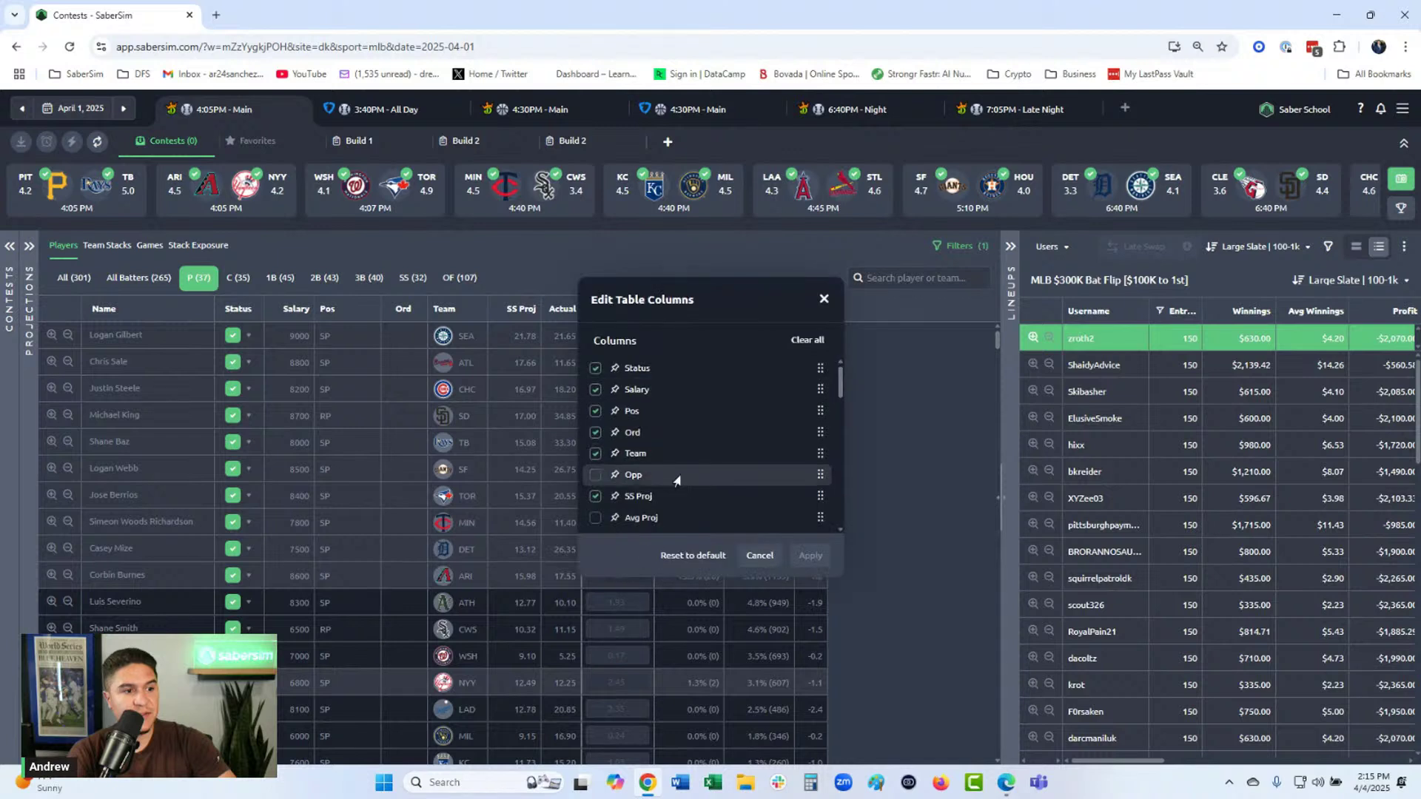
scroll(651, 471, down, 4)
click(595, 455)
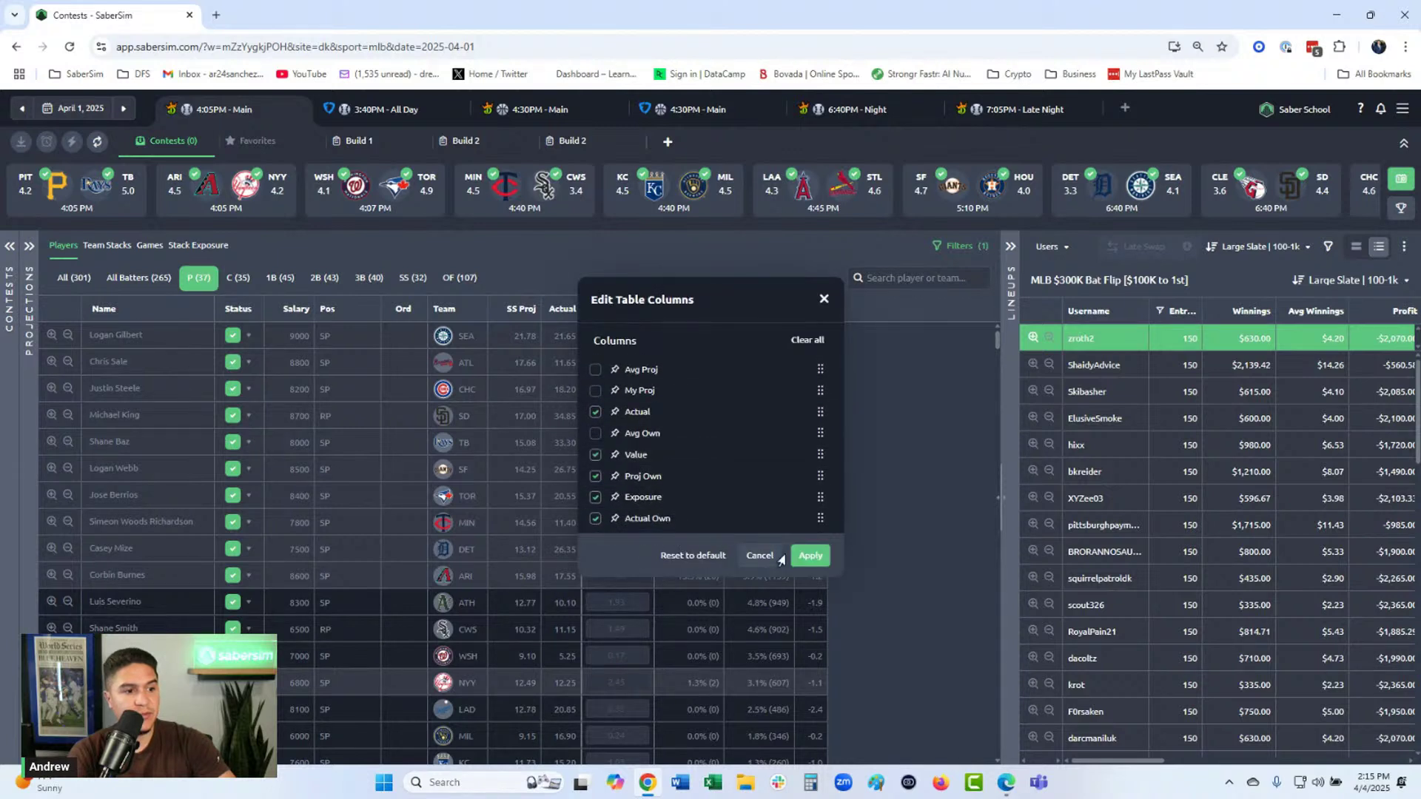
click(809, 556)
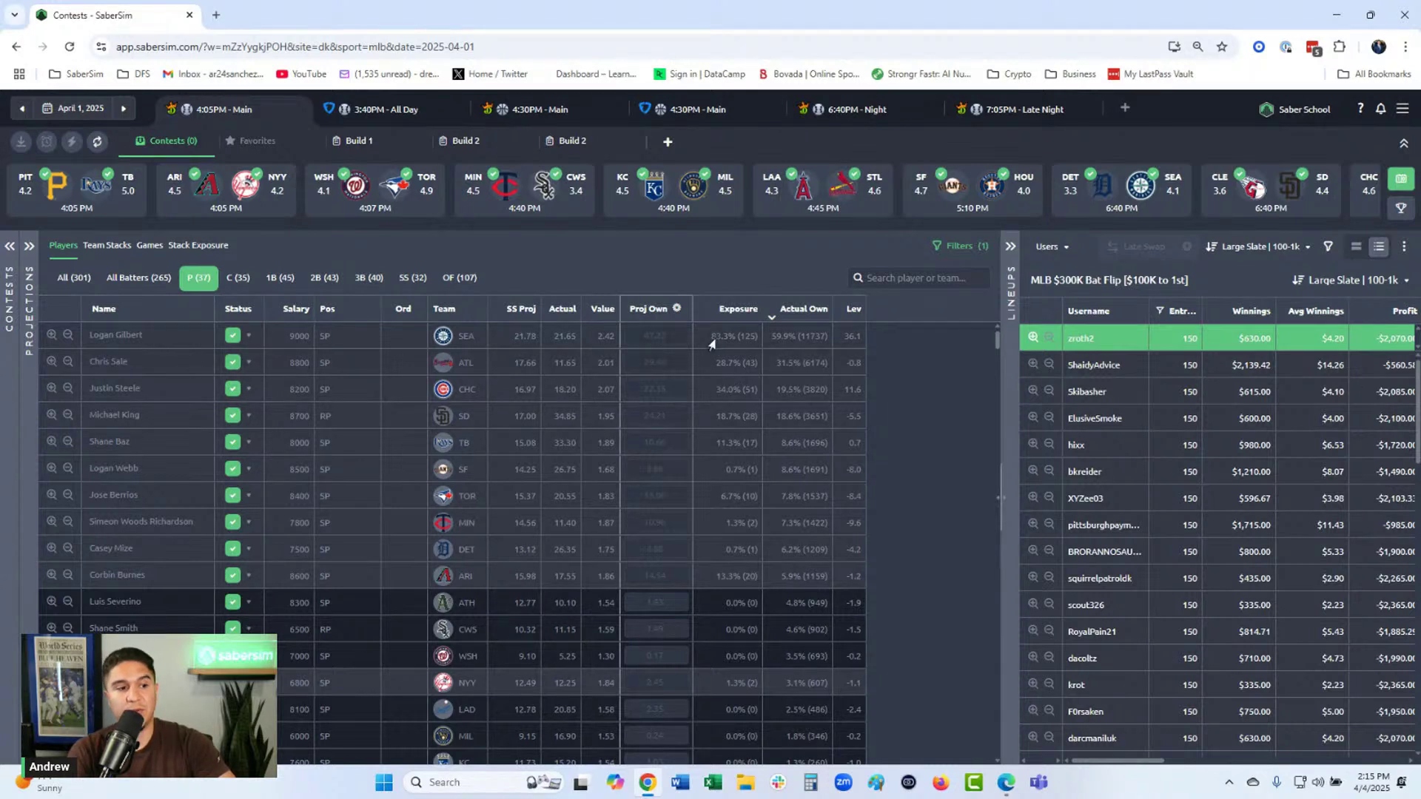
Sort the pitchers by leverage and then by value, highest first, to compare their exposure with each measure.
click(852, 314)
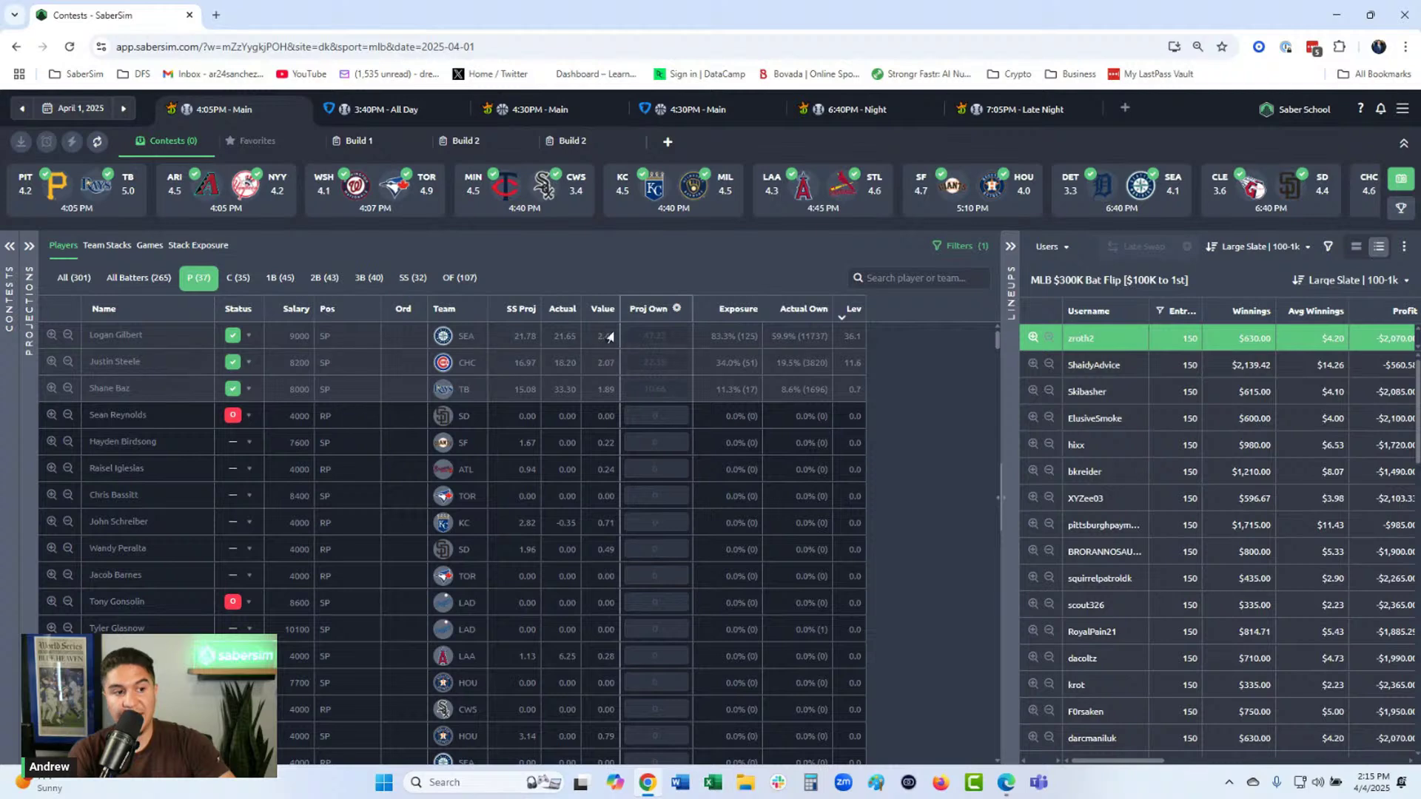
click(594, 319)
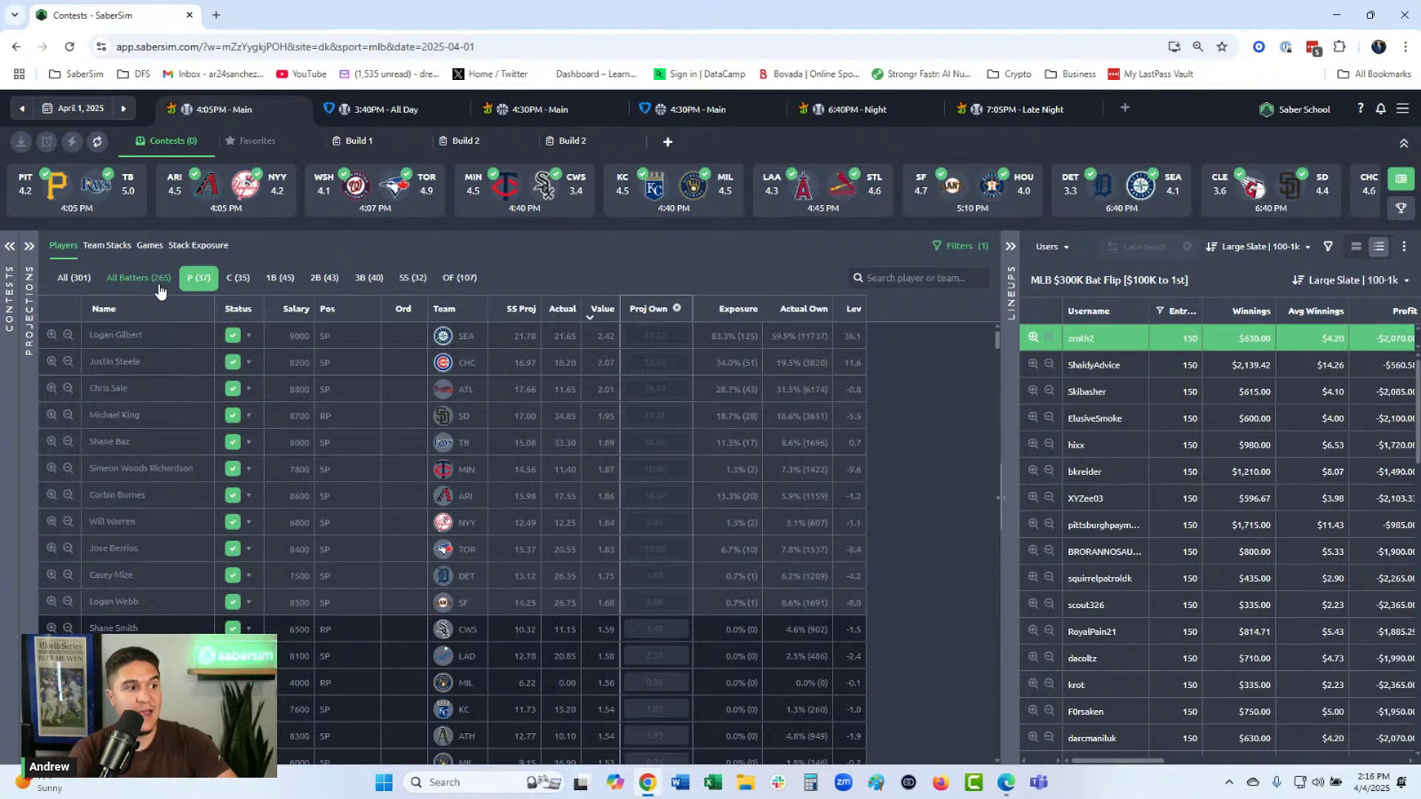
Review the lineup exposure of all team stacks, and collapse the projections to show the users' full simulation results.
click(106, 245)
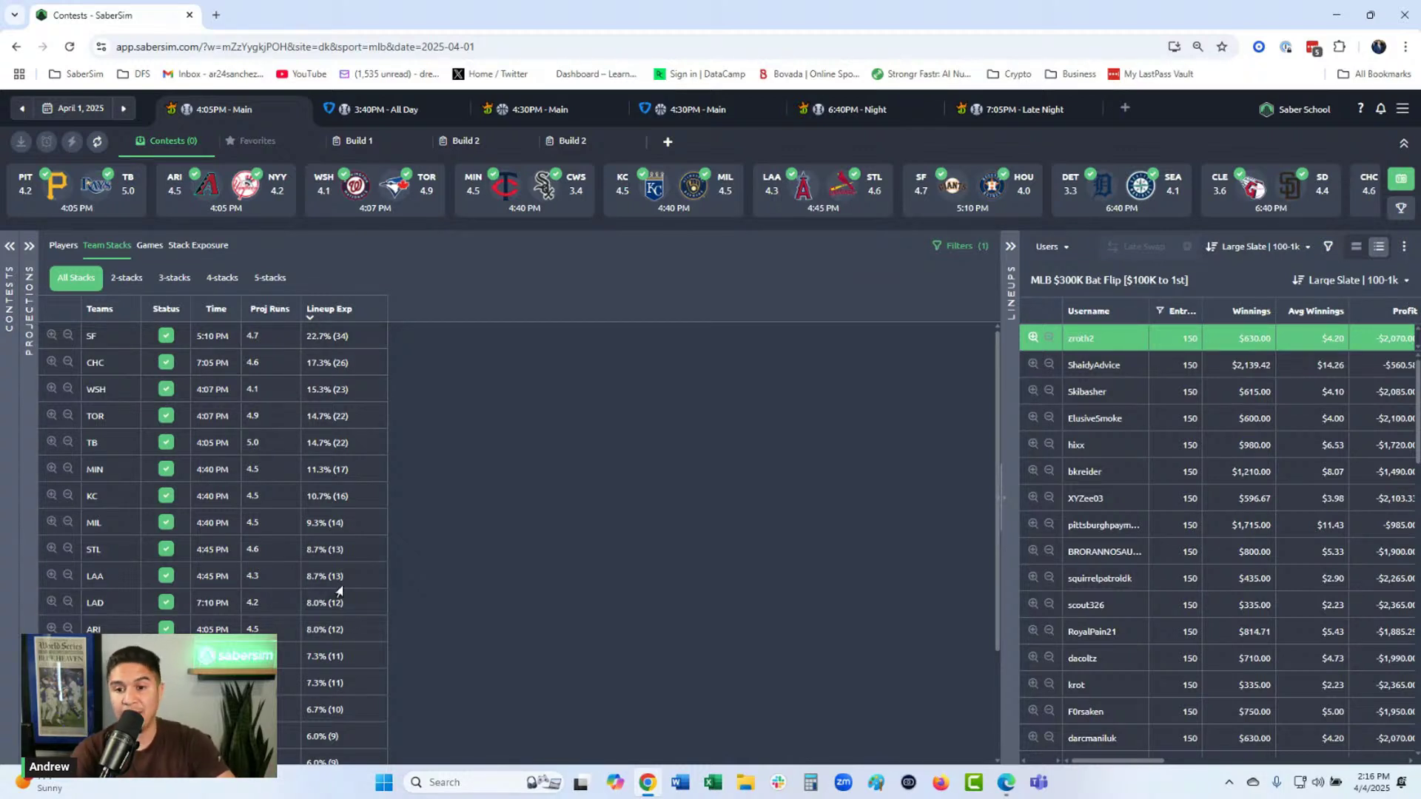
scroll(339, 590, down, 2)
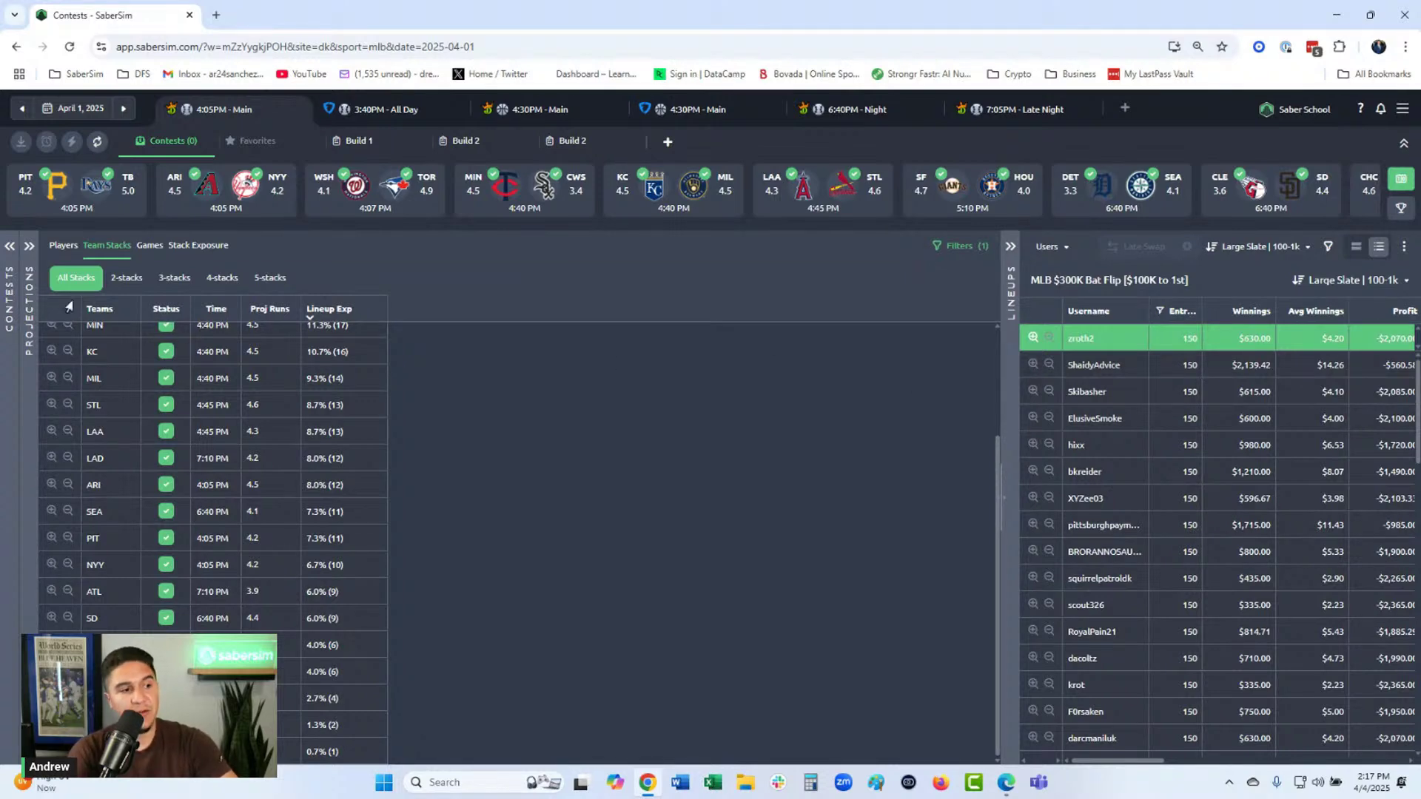
click(27, 247)
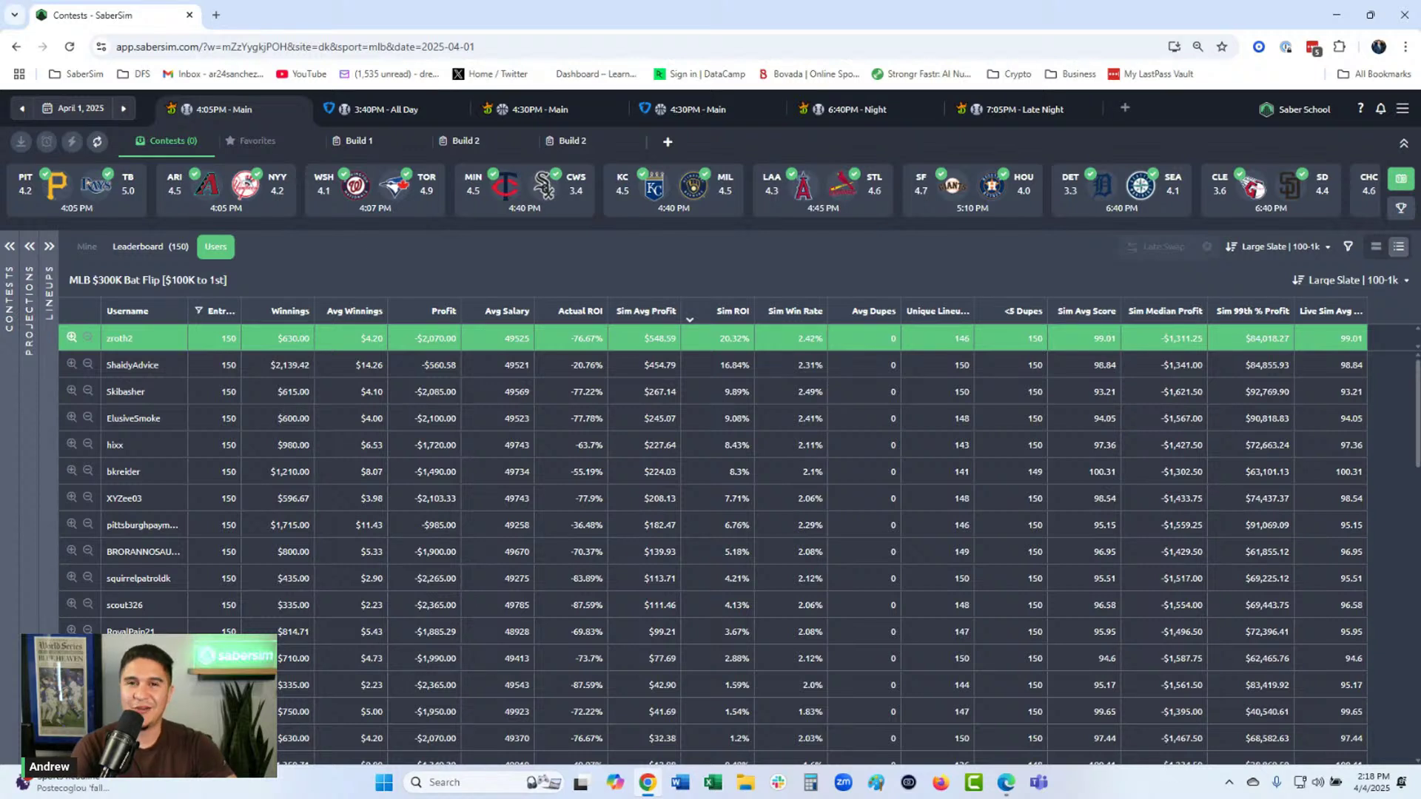
key(alt+Tab)
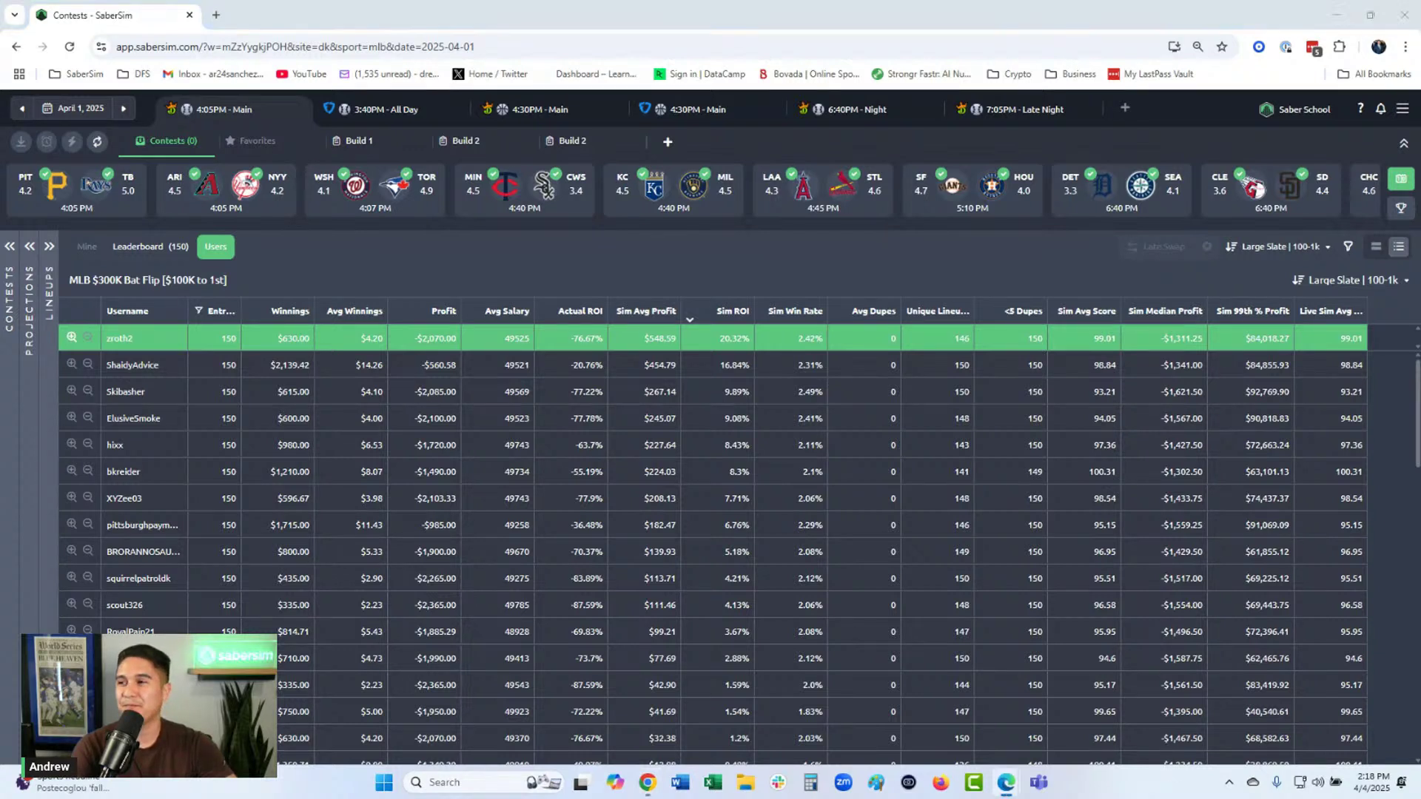